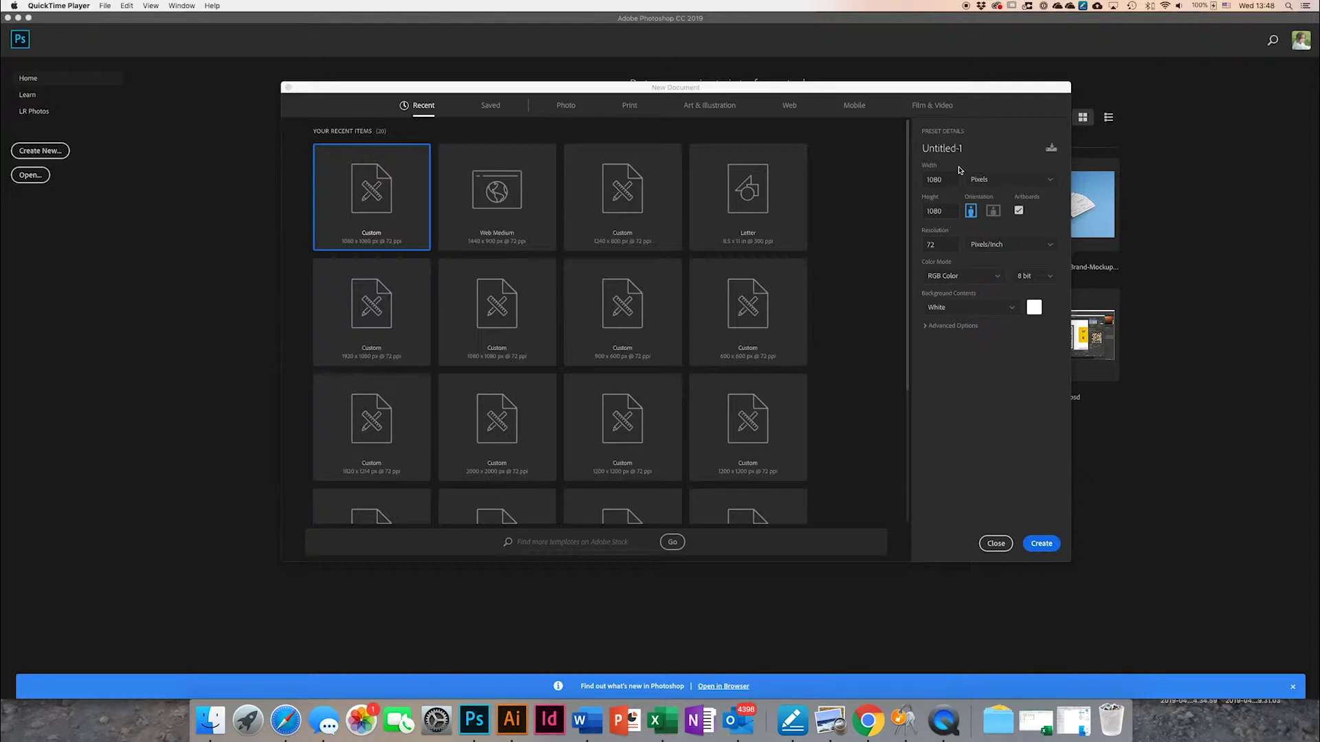
Create a new 1080×1080 px, 72 ppi document with the default preset
left_click_drag(785, 88, 818, 75)
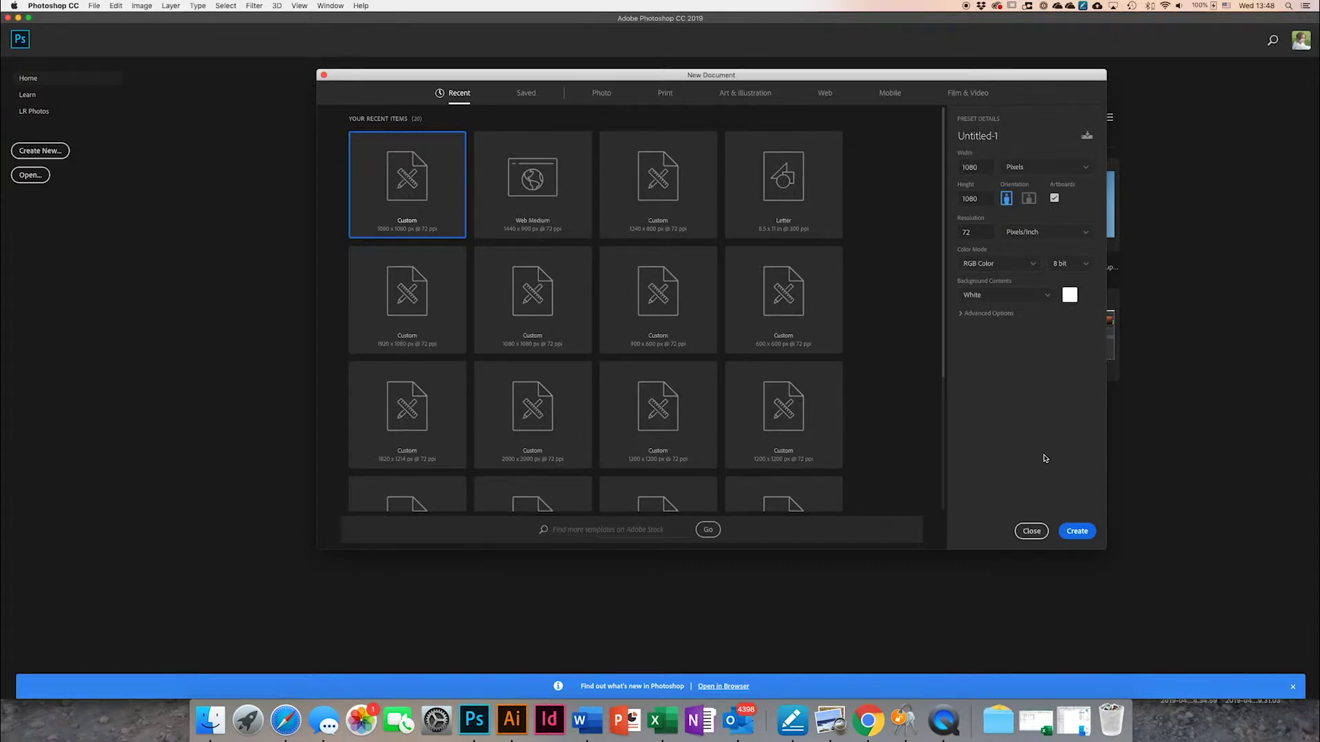
left_click(1071, 535)
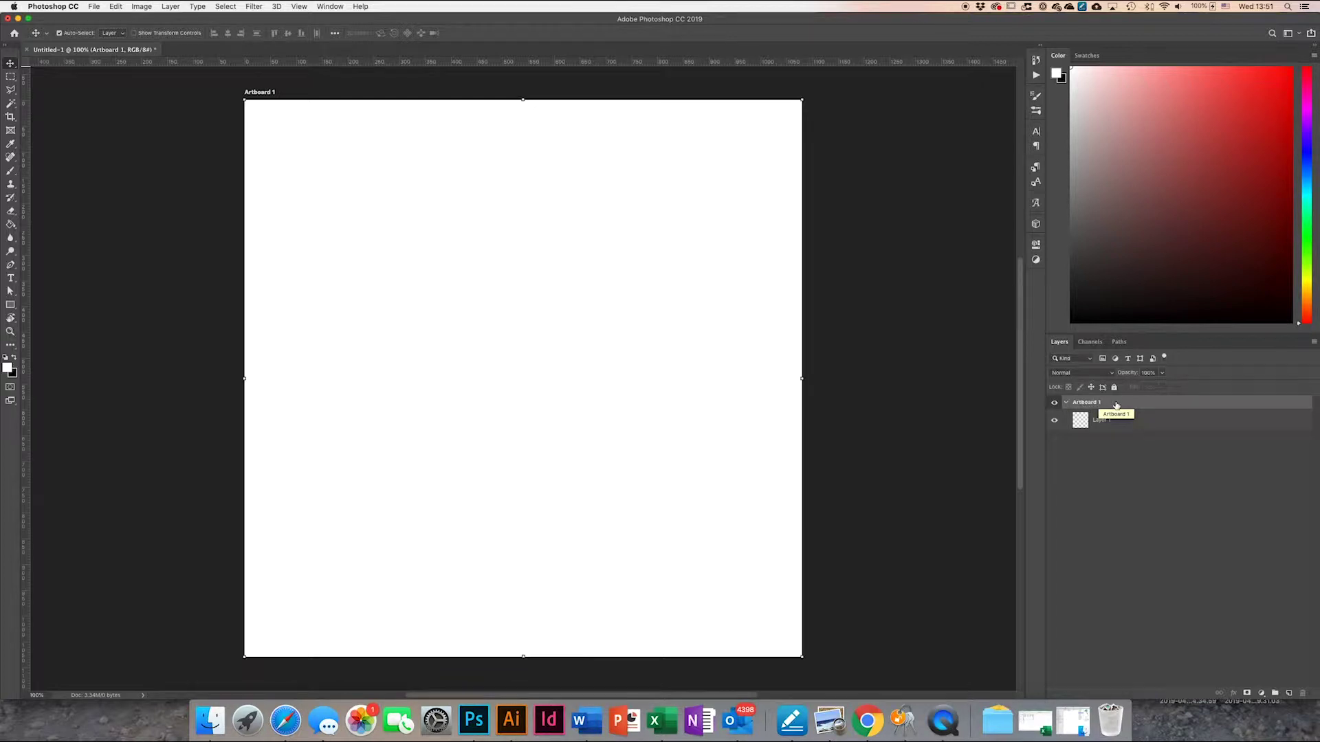
Ungroup Artboard 1 and rename Layer 1 to BG
right_click(1112, 406)
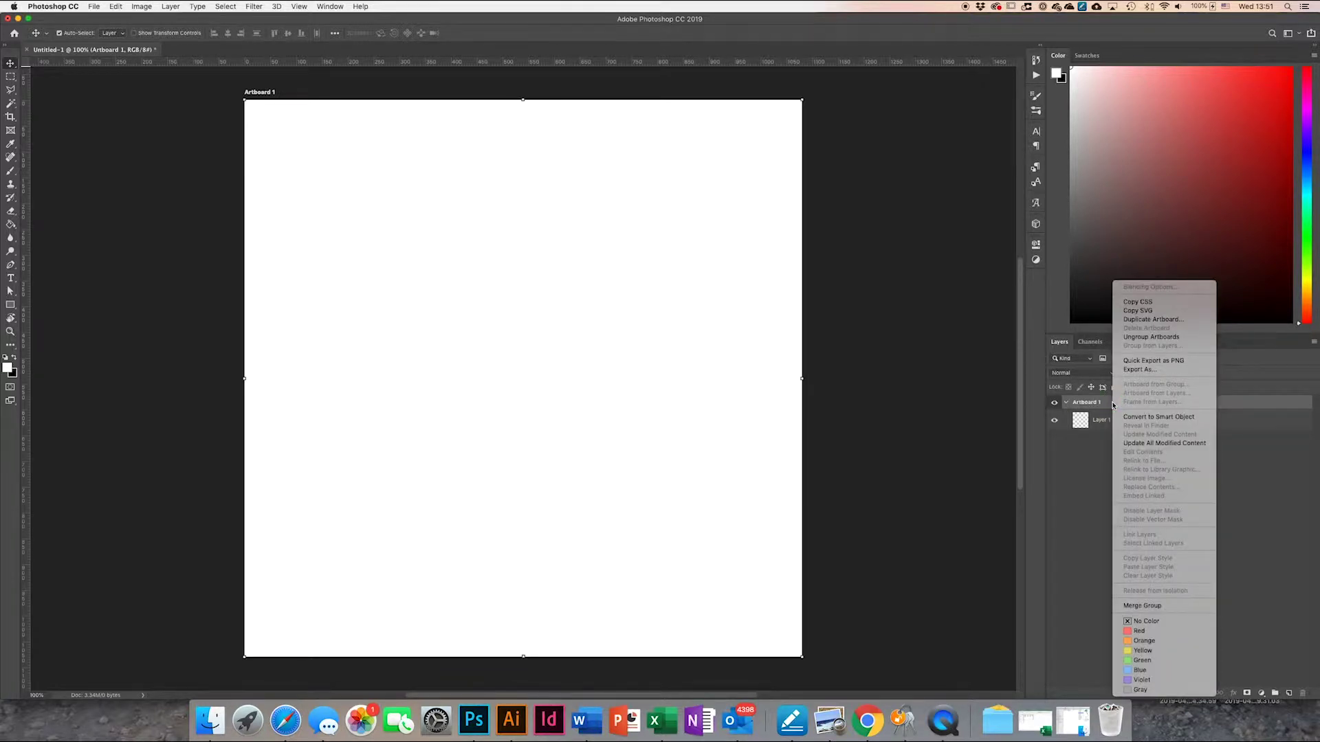
left_click(1144, 337)
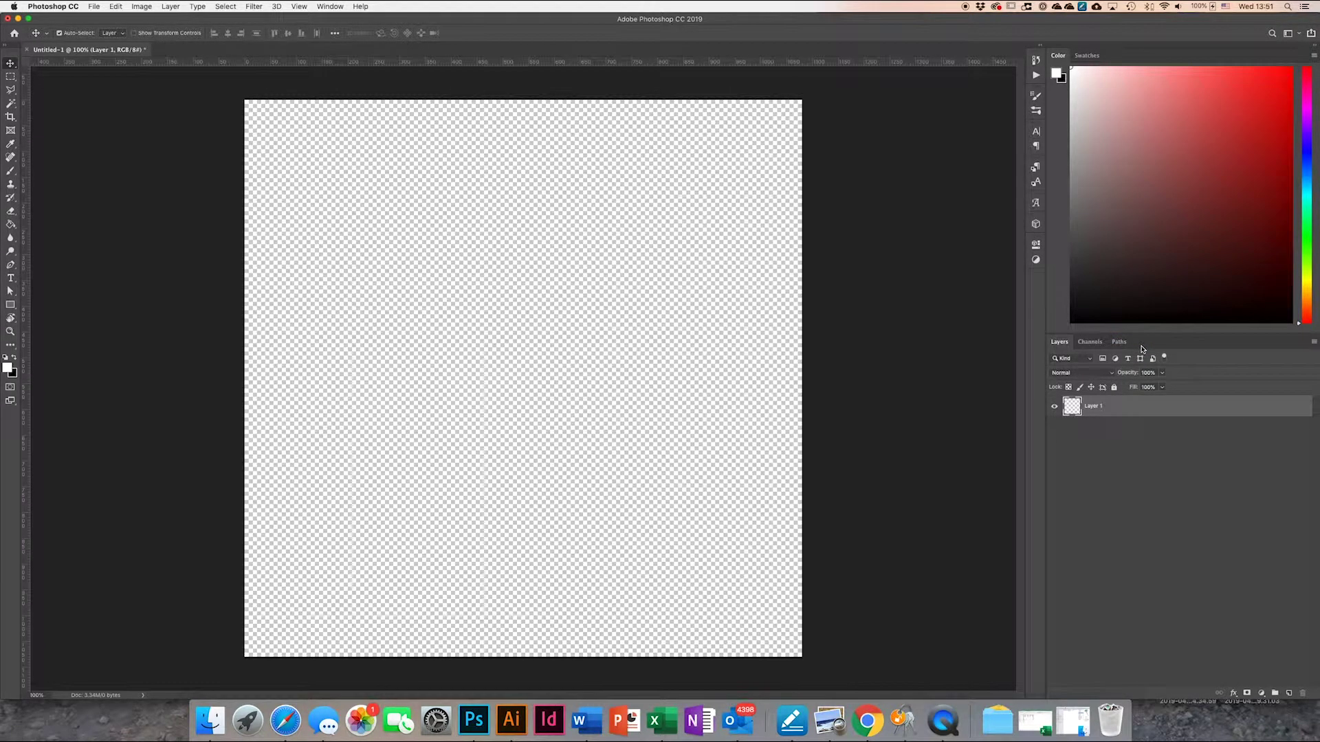
double_click(1104, 411)
type("BG")
key("Return")
Fill the BG layer with solid white using the Paint Bucket
key("g")
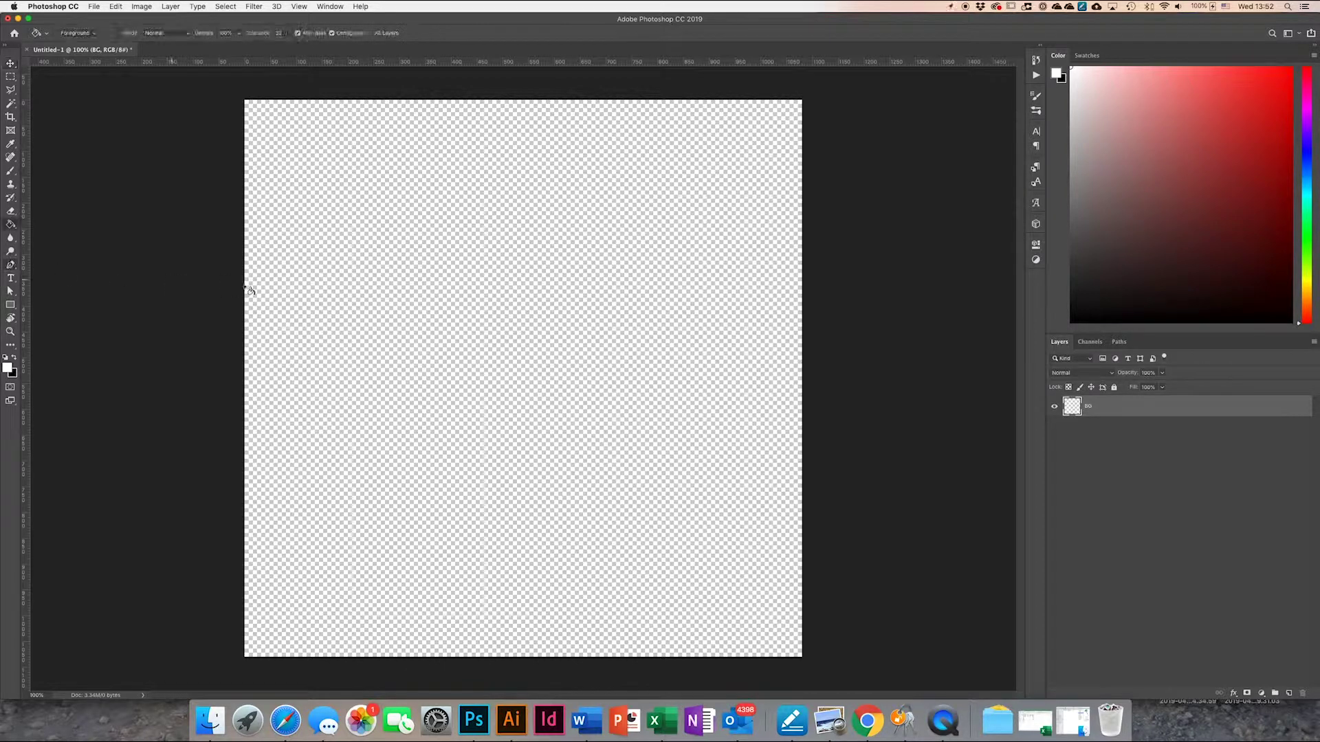
left_click(369, 303)
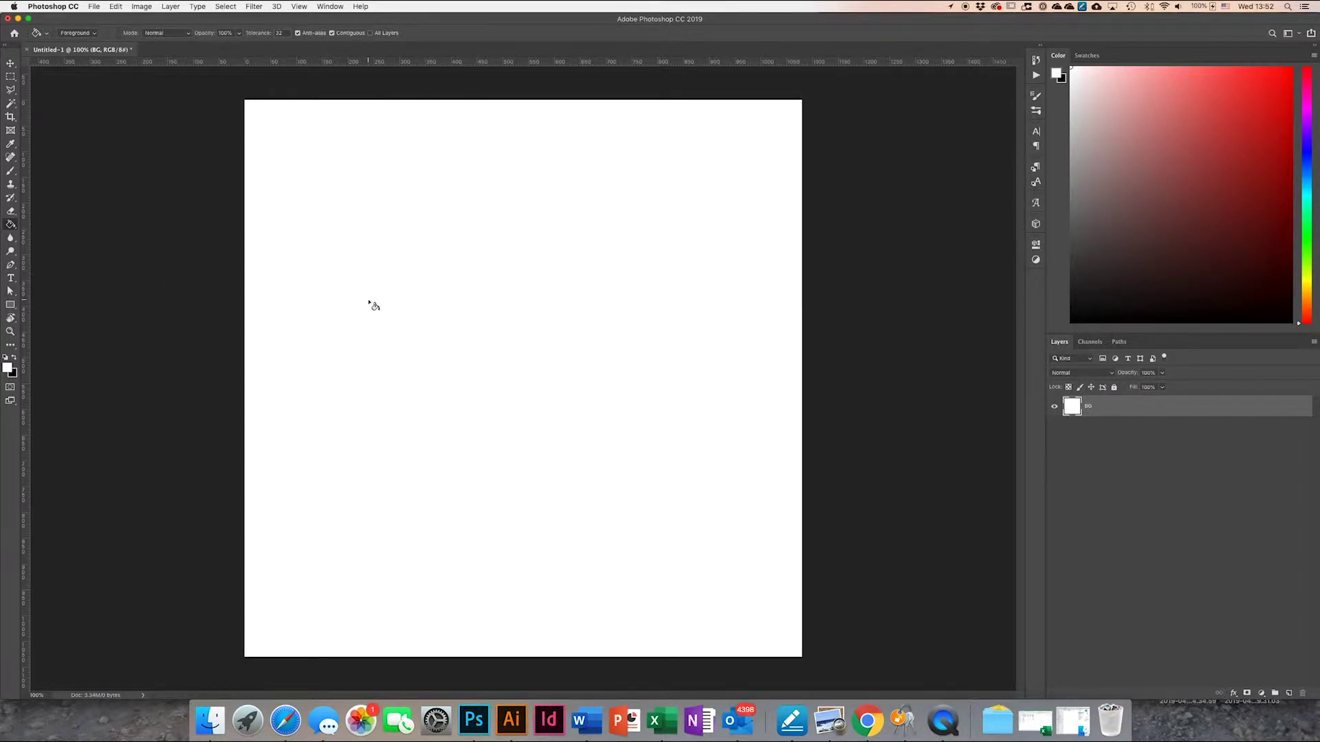
left_click(12, 64)
left_click(218, 718)
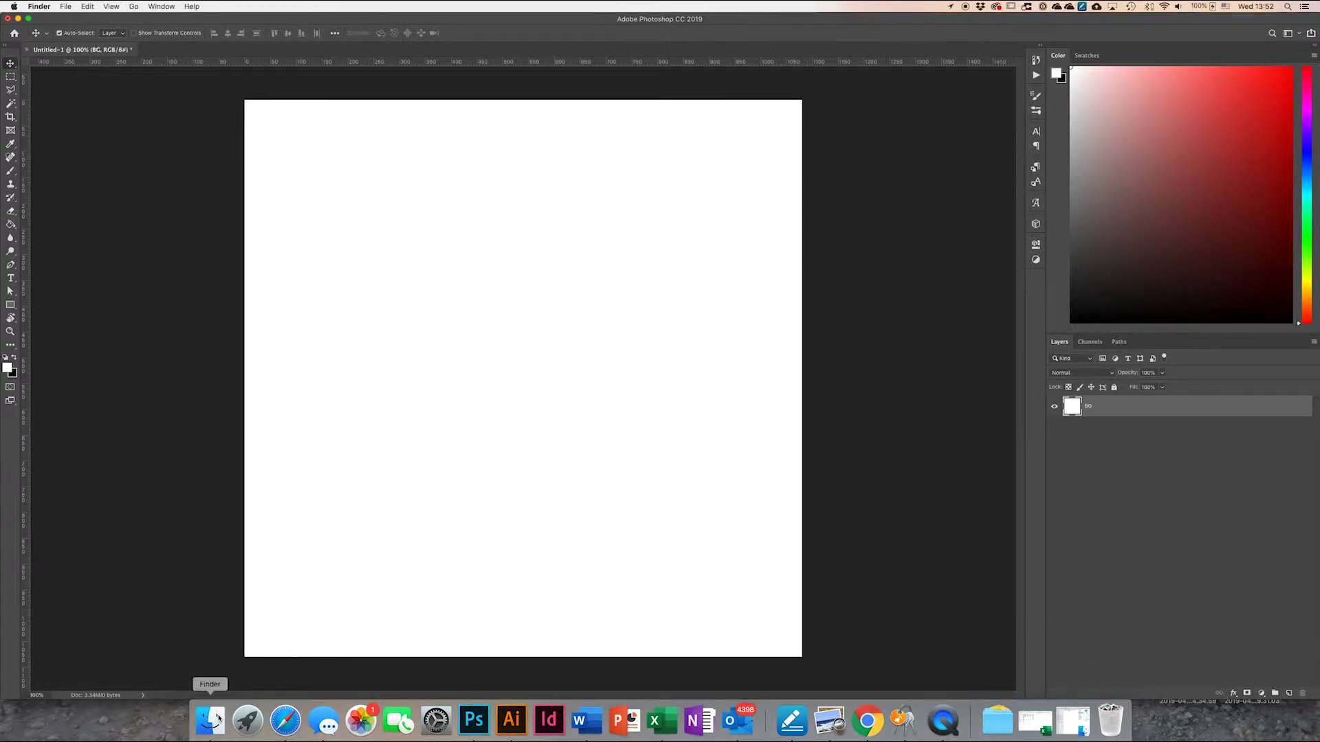
Move the Finder window beside the canvas and preview flower PNGs, settling on Flower 6
mouse_move(522, 96)
left_mouse_down()
mouse_move(1008, 196)
mouse_move(1042, 139)
left_mouse_up()
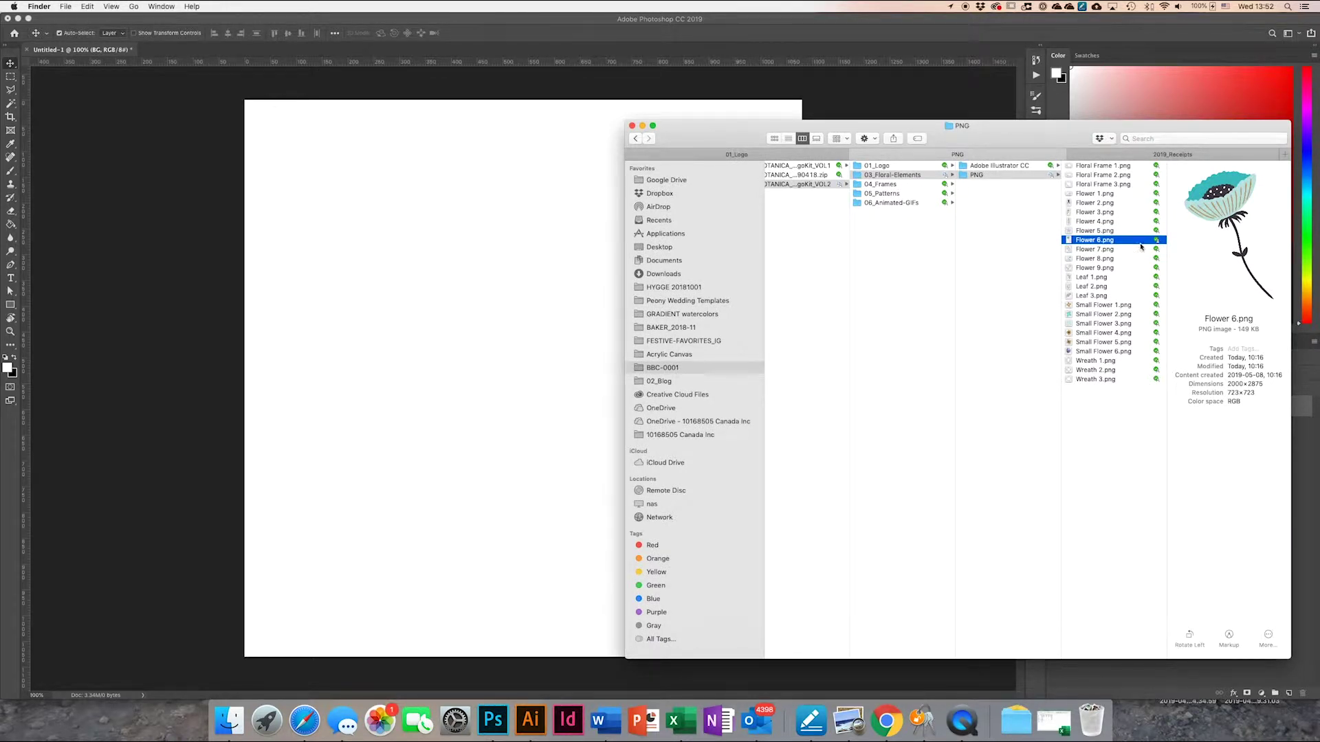
left_click(1113, 195)
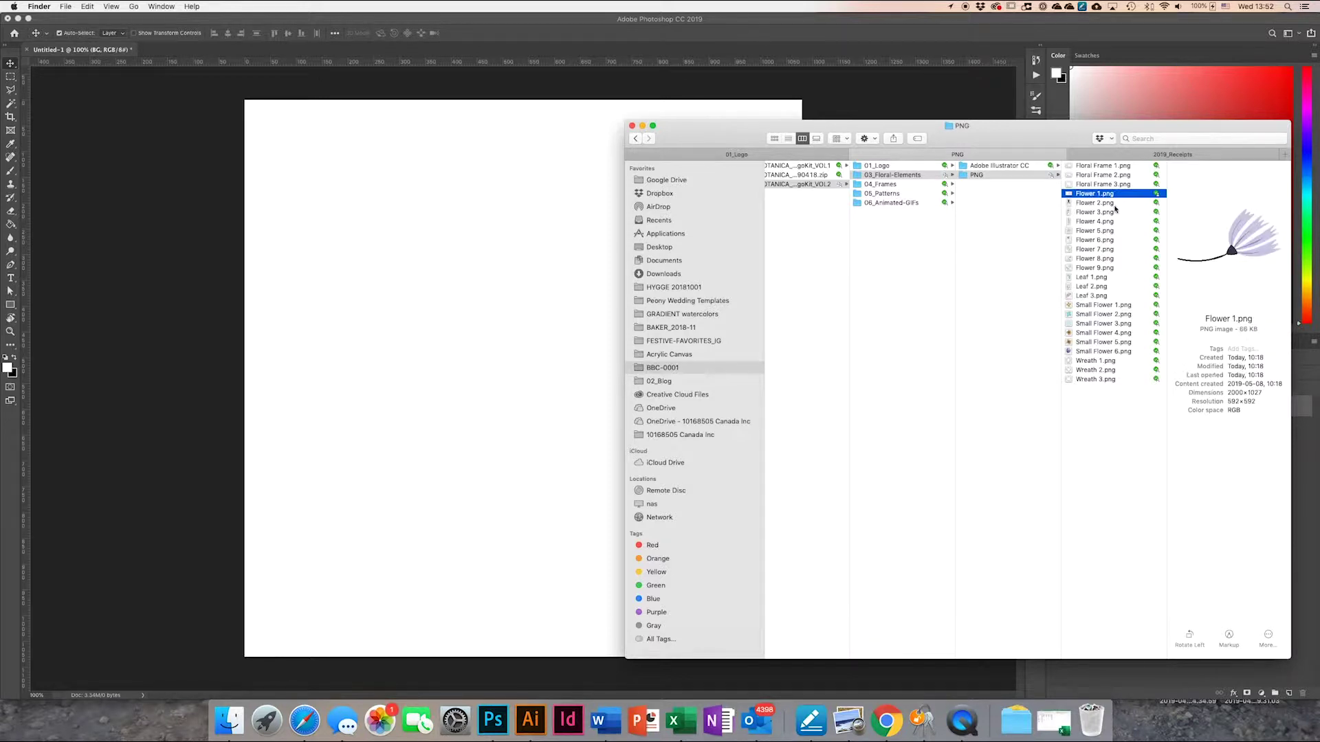
left_click(1115, 212)
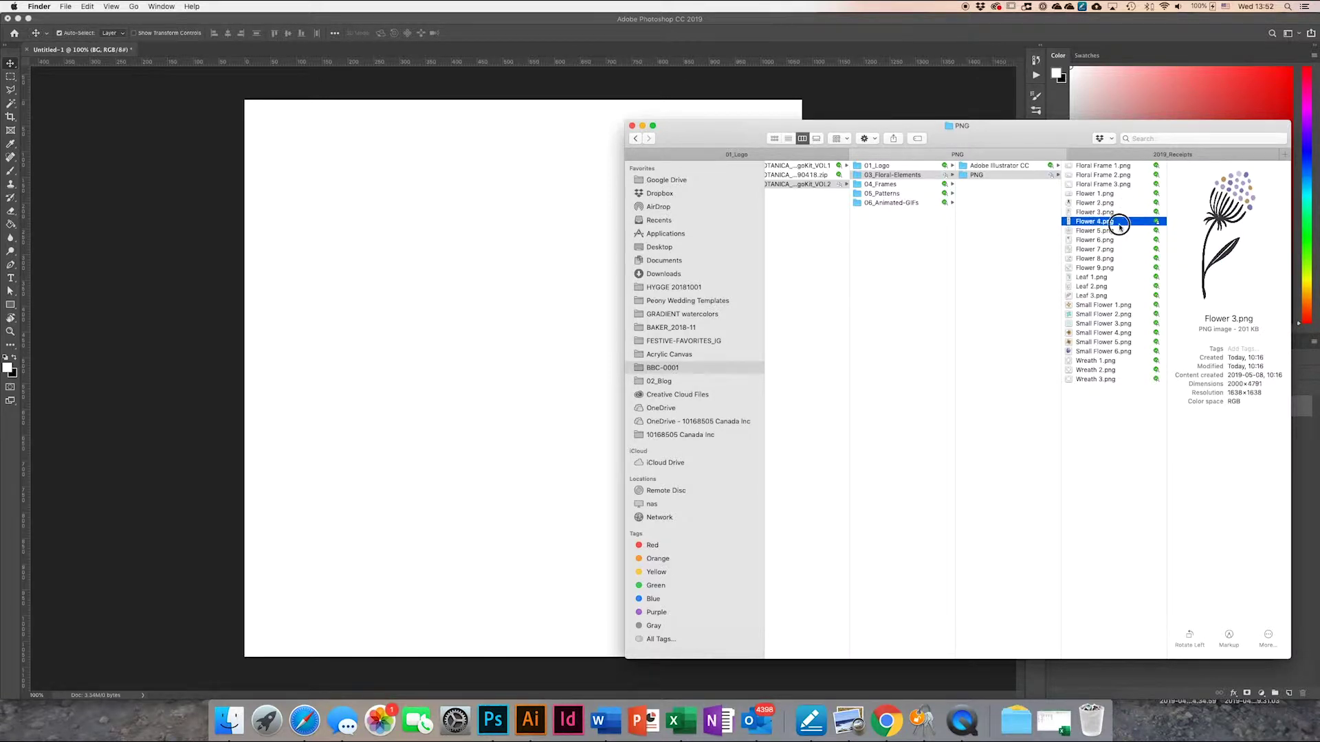
left_click(1121, 232)
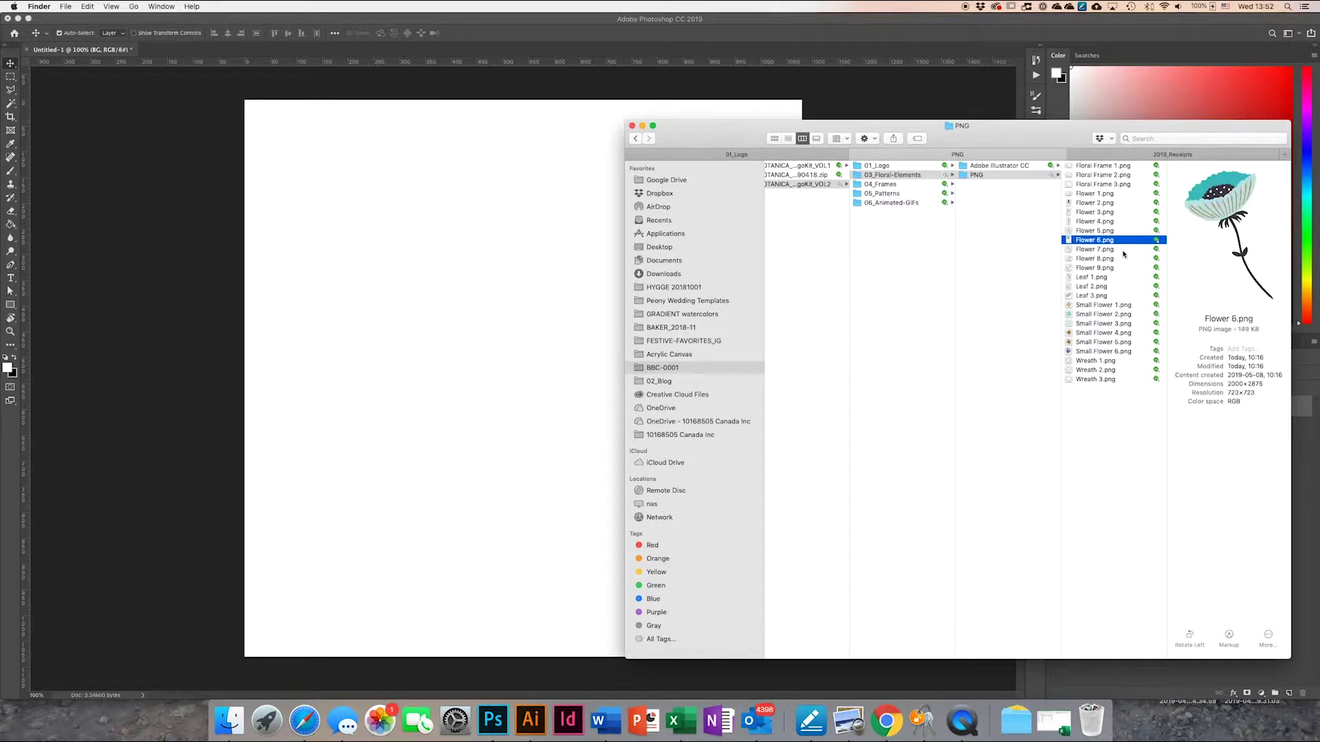
left_click(1124, 249)
left_click(1127, 241)
Place Flower 6.png toward the upper left at 100% linked scale and commit it
left_click_drag(1139, 242, 438, 255)
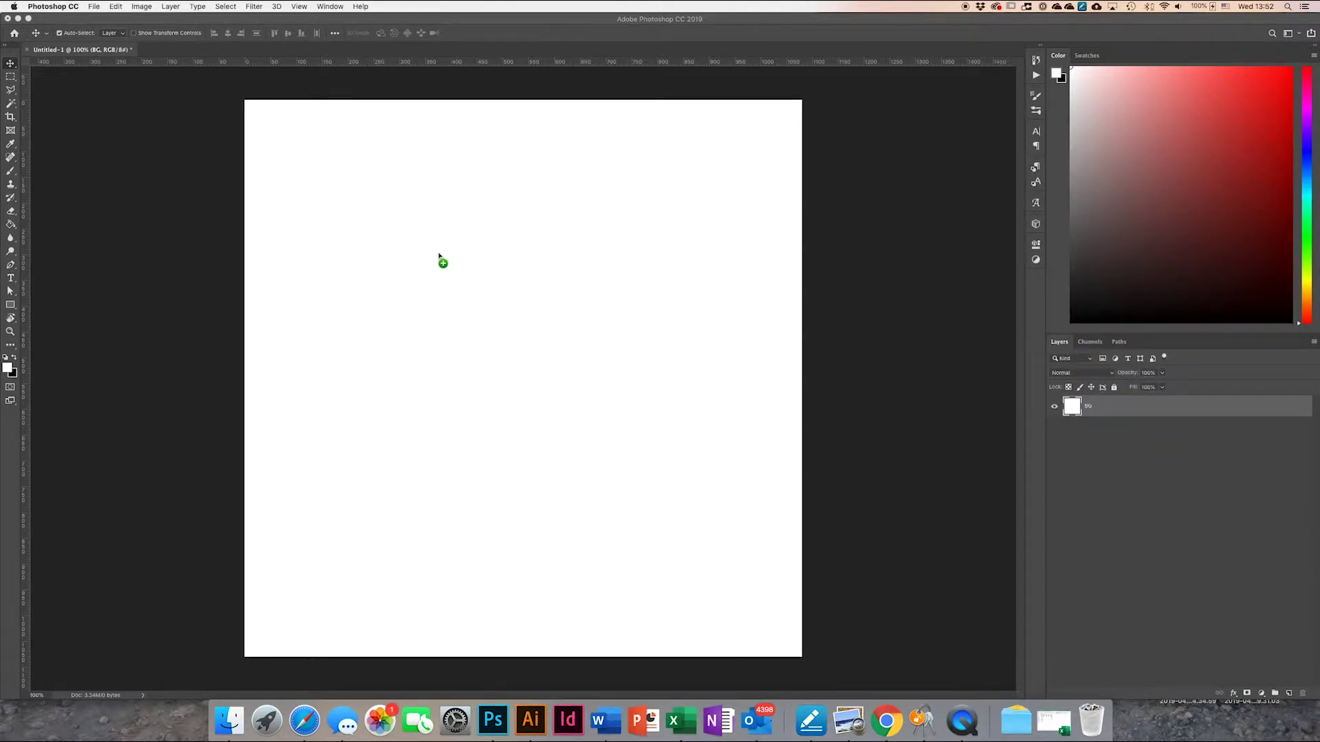
left_click_drag(438, 256, 396, 220)
left_click_drag(397, 219, 398, 221)
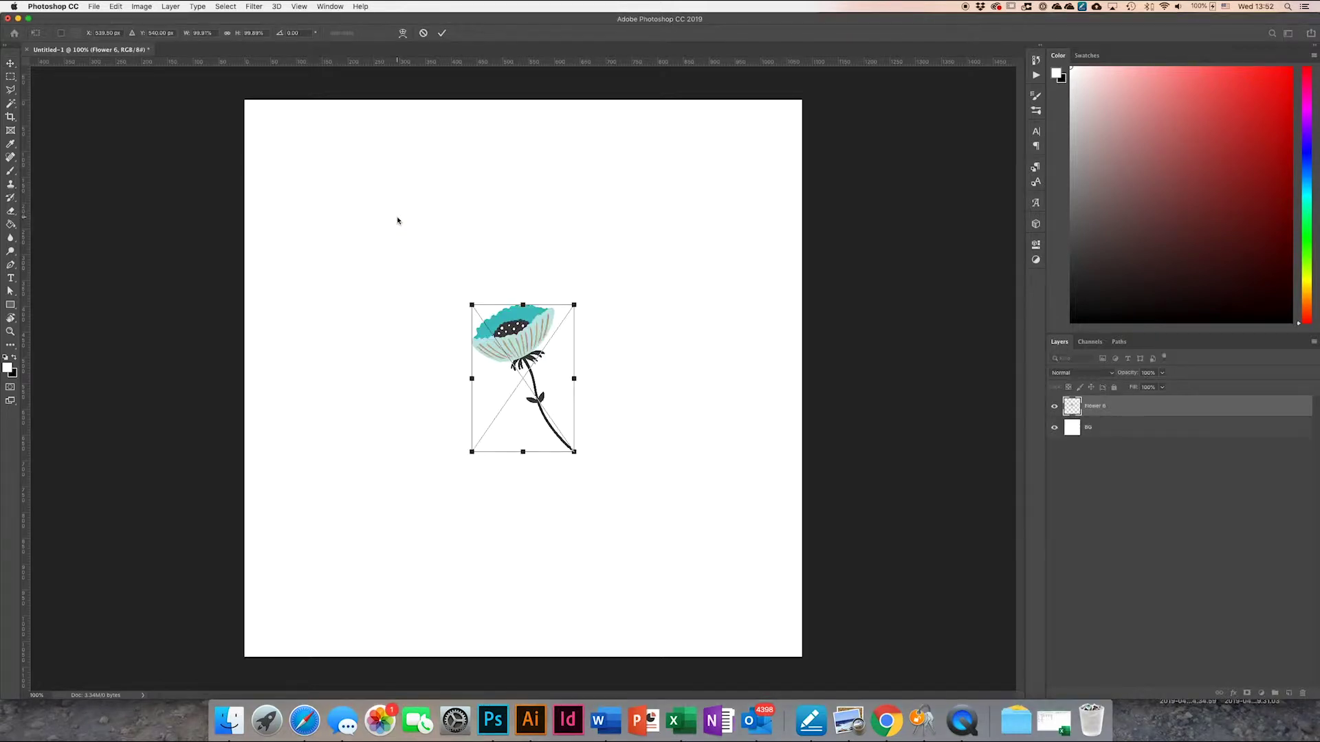
left_click_drag(538, 349, 430, 277)
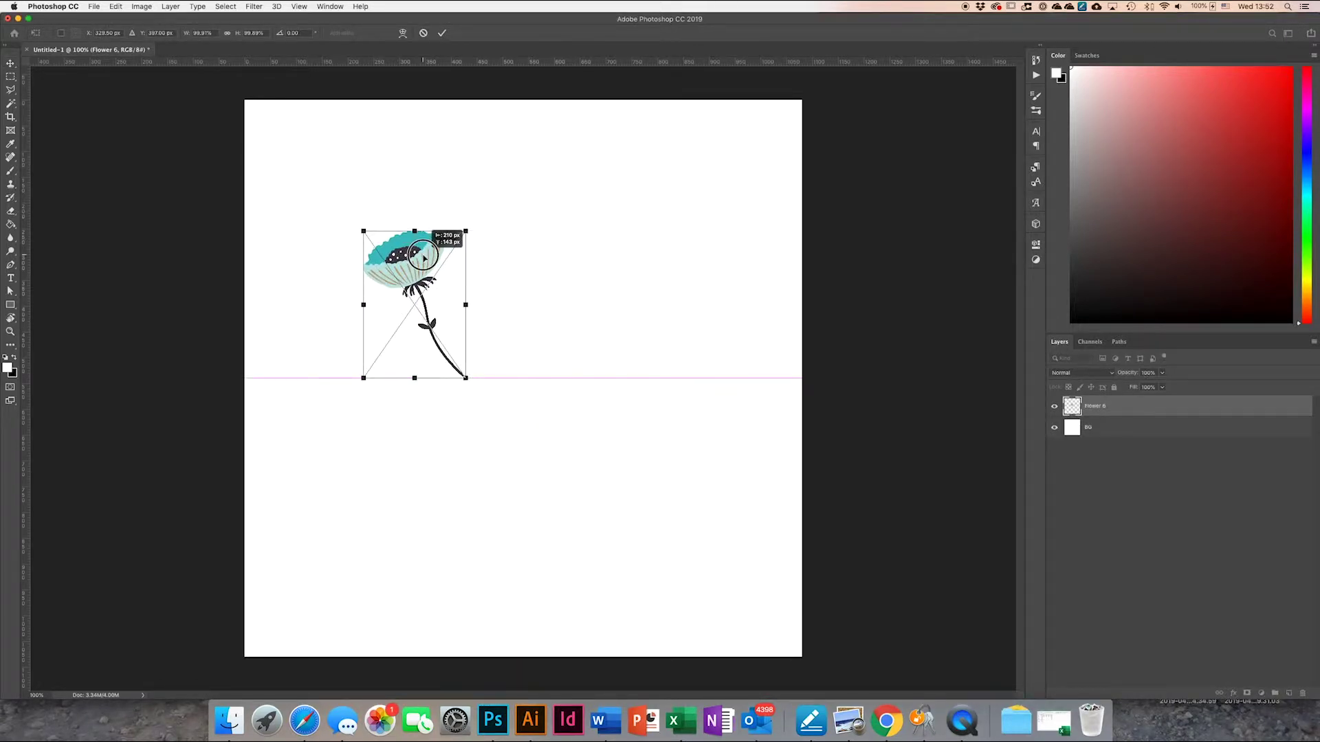
left_click(227, 33)
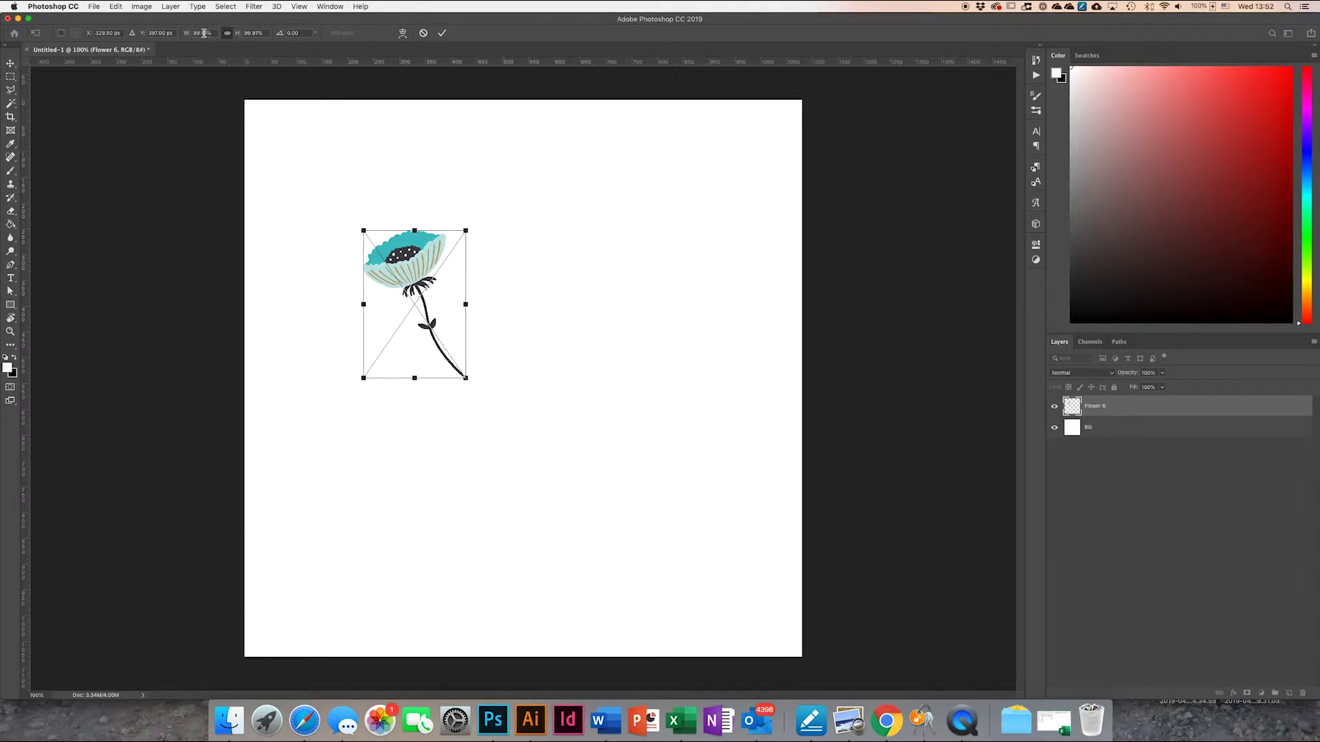
type("100")
left_click(442, 33)
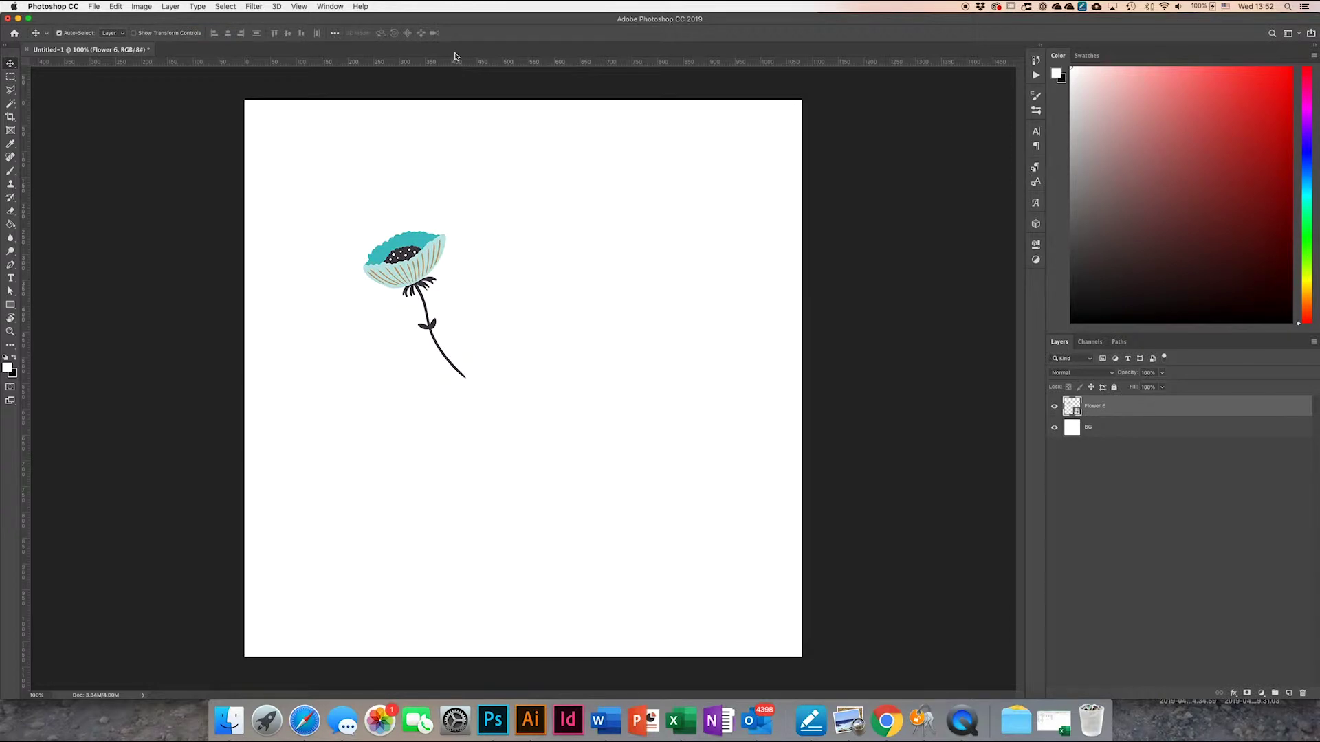
left_click(229, 720)
left_click(1089, 268)
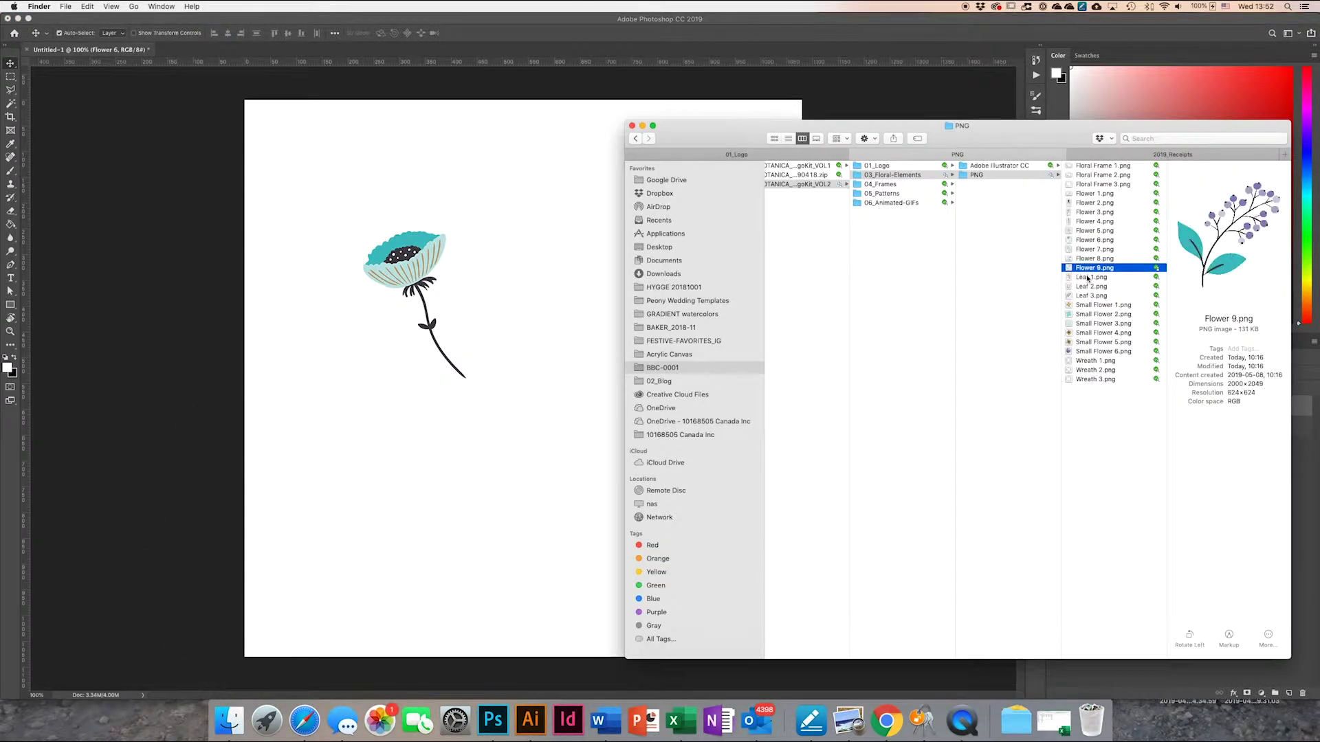
Place Flower 9.png on the canvas and nudge Flower 6 toward it
mouse_move(1092, 273)
left_mouse_down()
mouse_move(547, 338)
mouse_move(552, 293)
left_mouse_up()
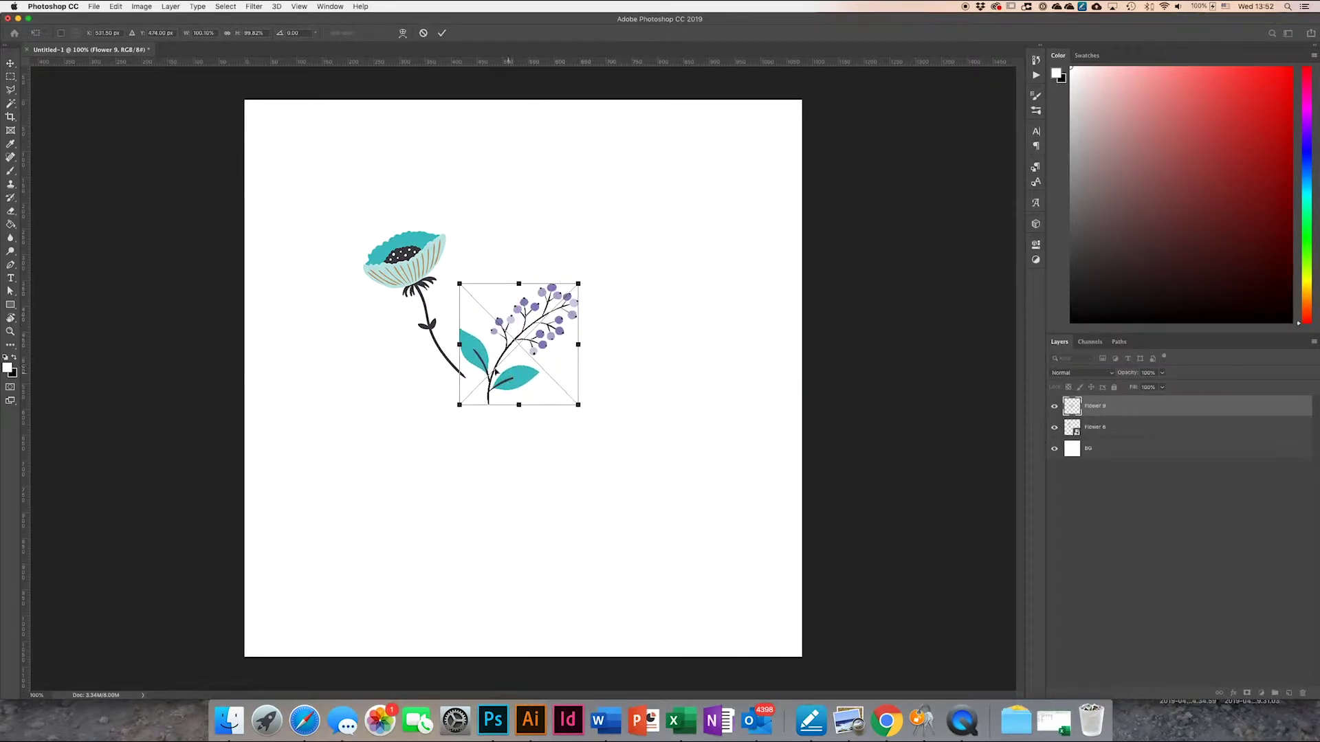
left_click(442, 33)
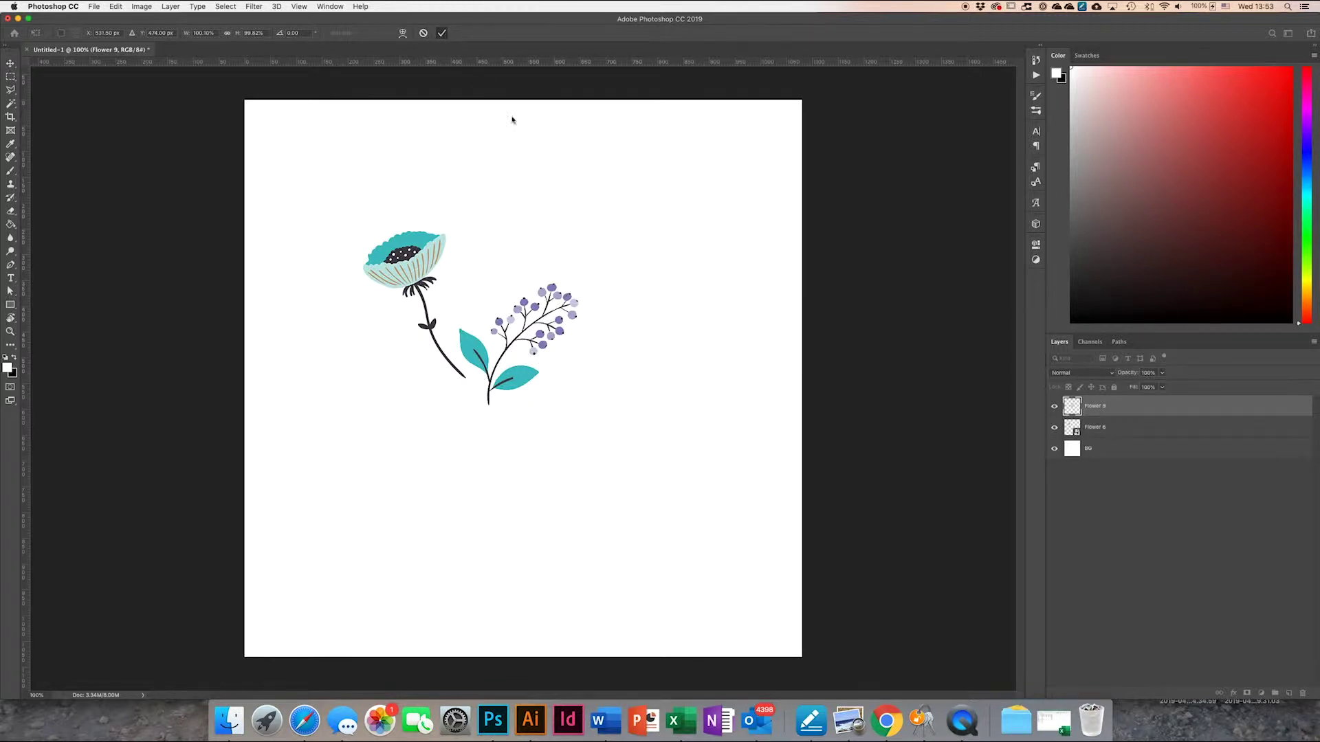
left_click(420, 276)
left_click_drag(419, 276, 428, 300)
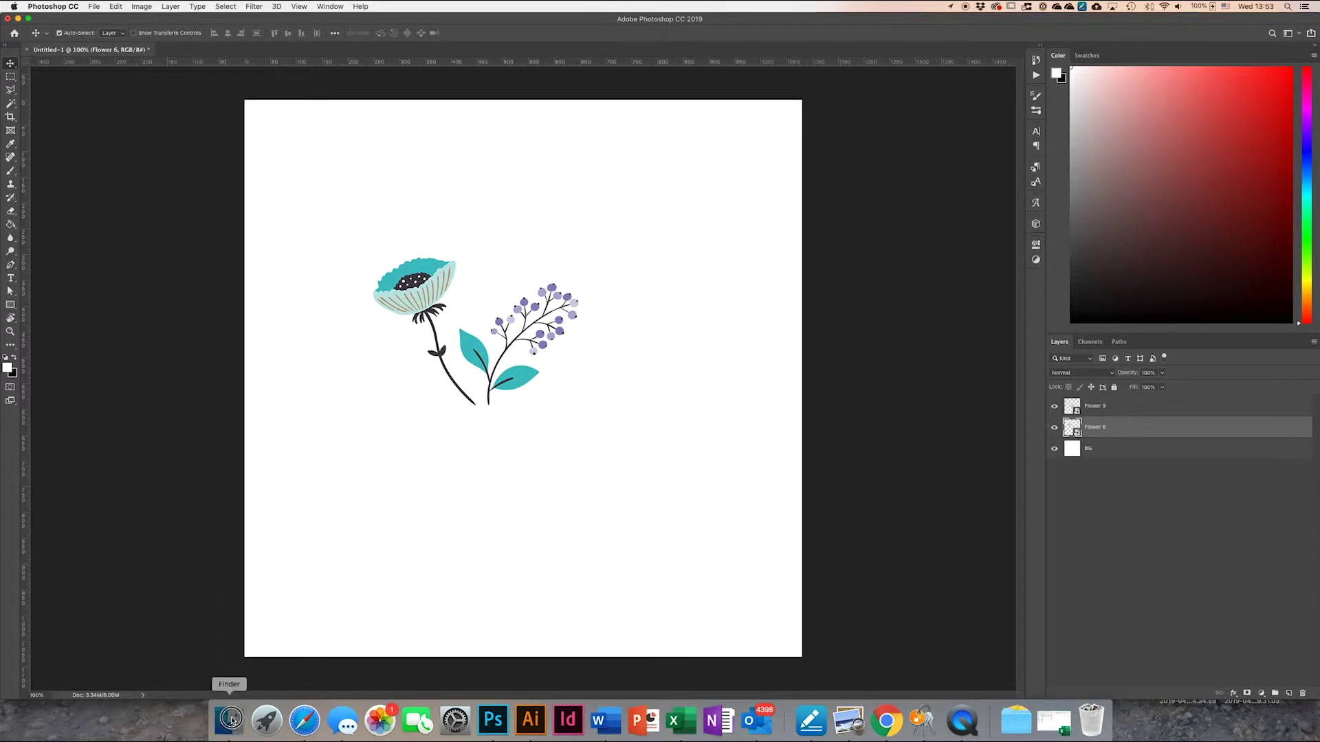
Place Leaf 3.png above the purple berries and commit it
left_click(229, 720)
left_click(1093, 295)
left_click_drag(1093, 295, 540, 255)
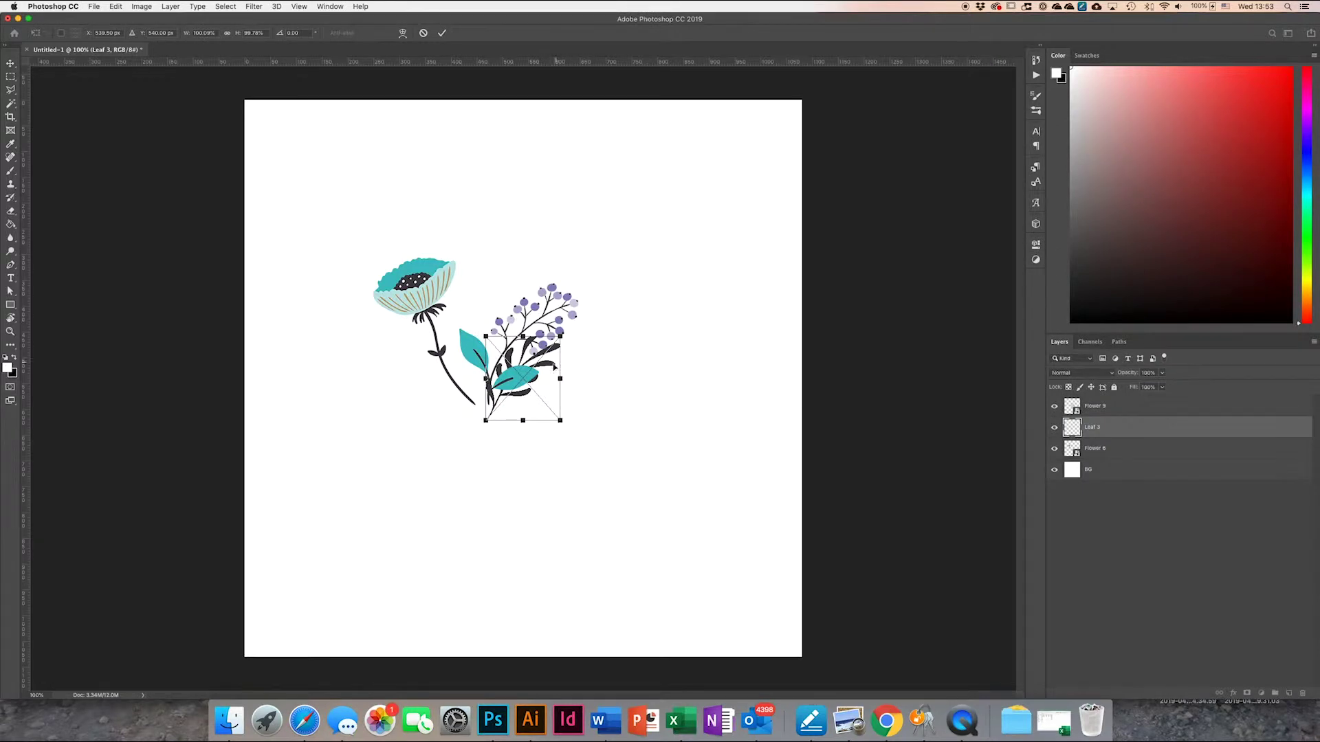
left_click_drag(554, 368, 538, 270)
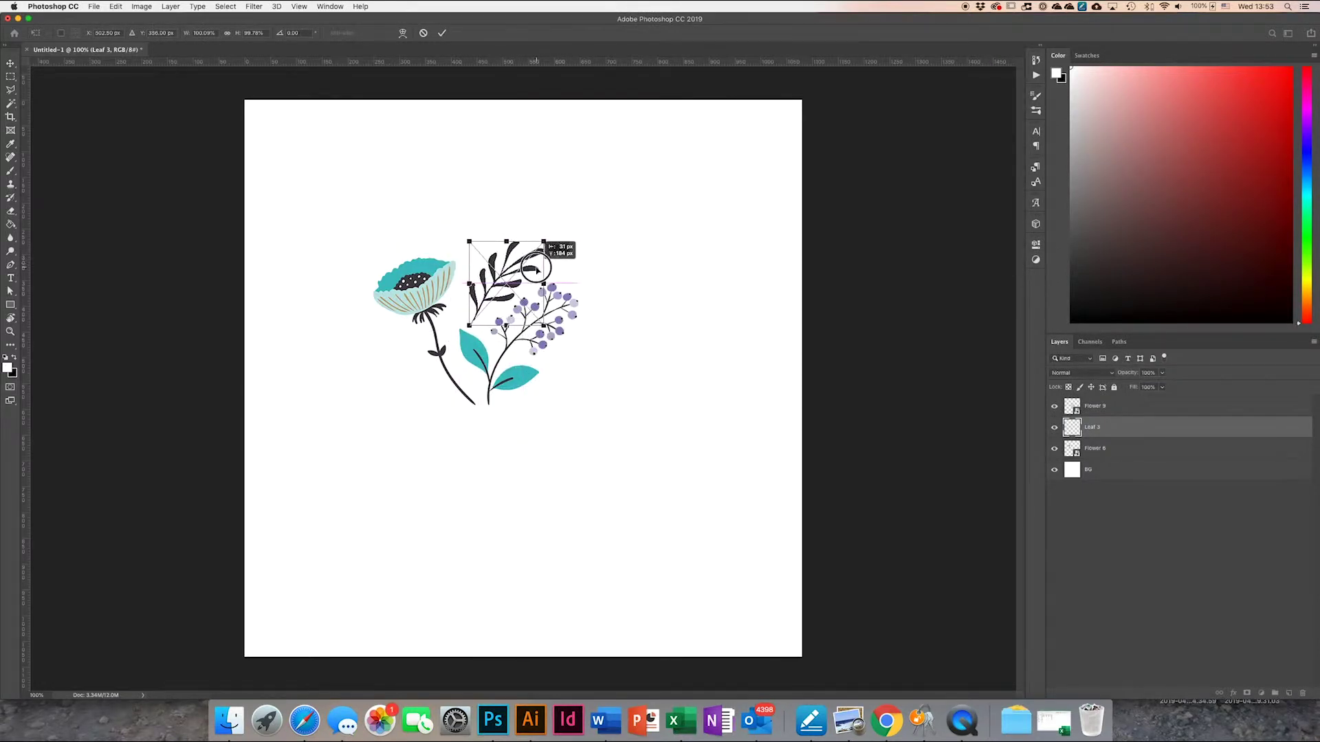
left_click_drag(538, 271, 539, 270)
left_click(441, 34)
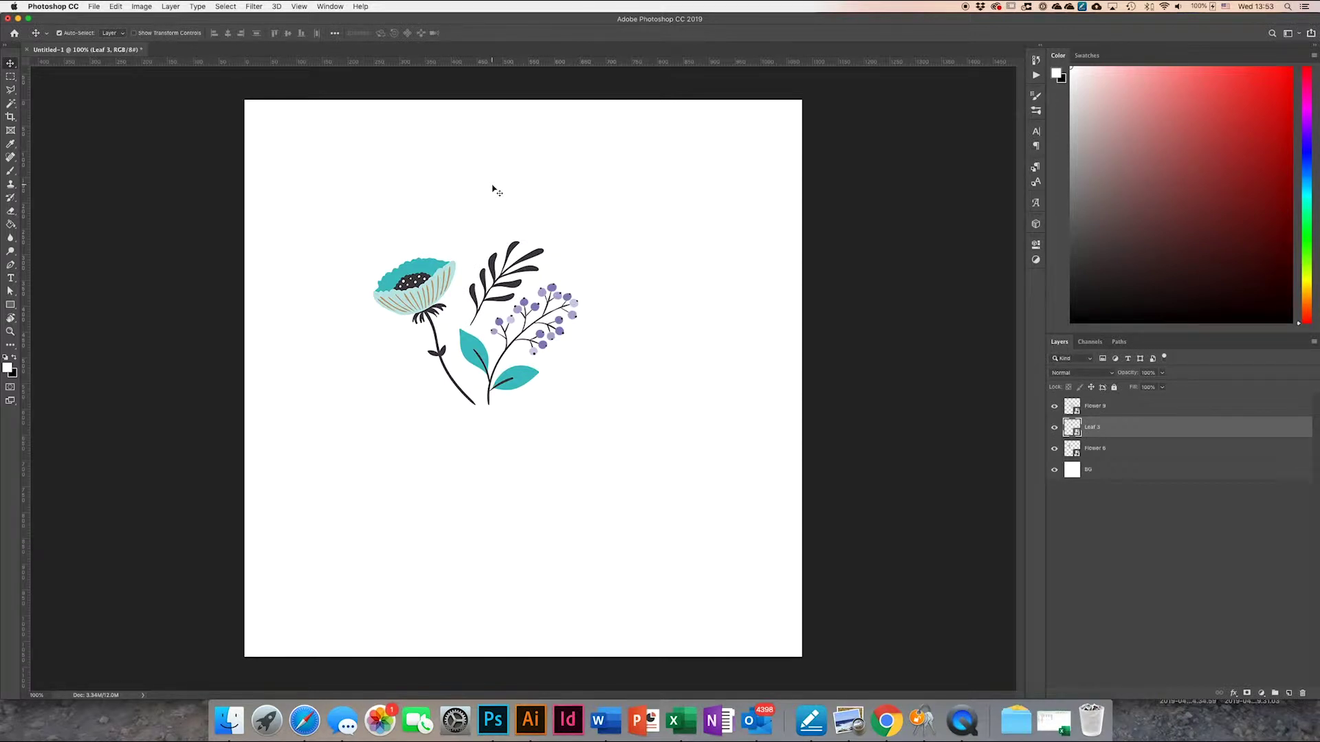
left_click(231, 708)
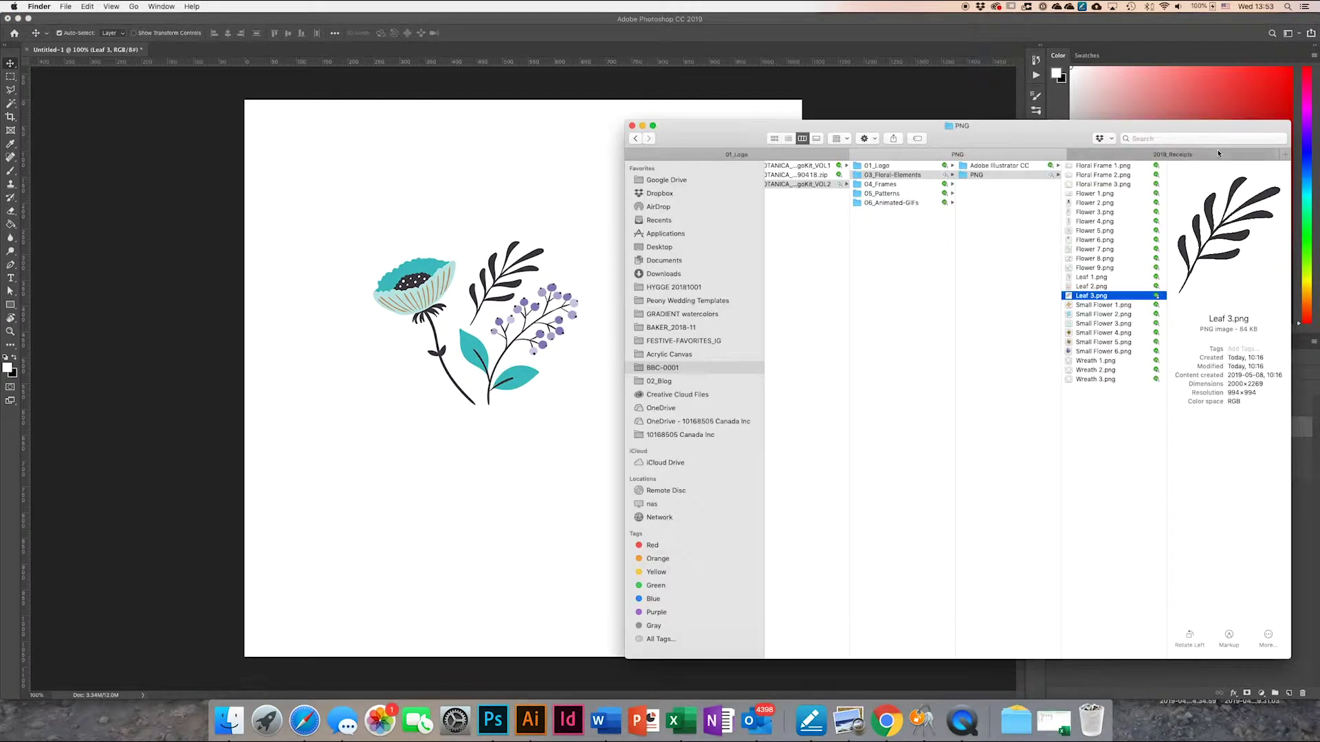
Place Small Flower 4.png in the bouquet, shifted up-right, and commit it
left_click(1098, 332)
left_click_drag(1136, 335, 522, 378)
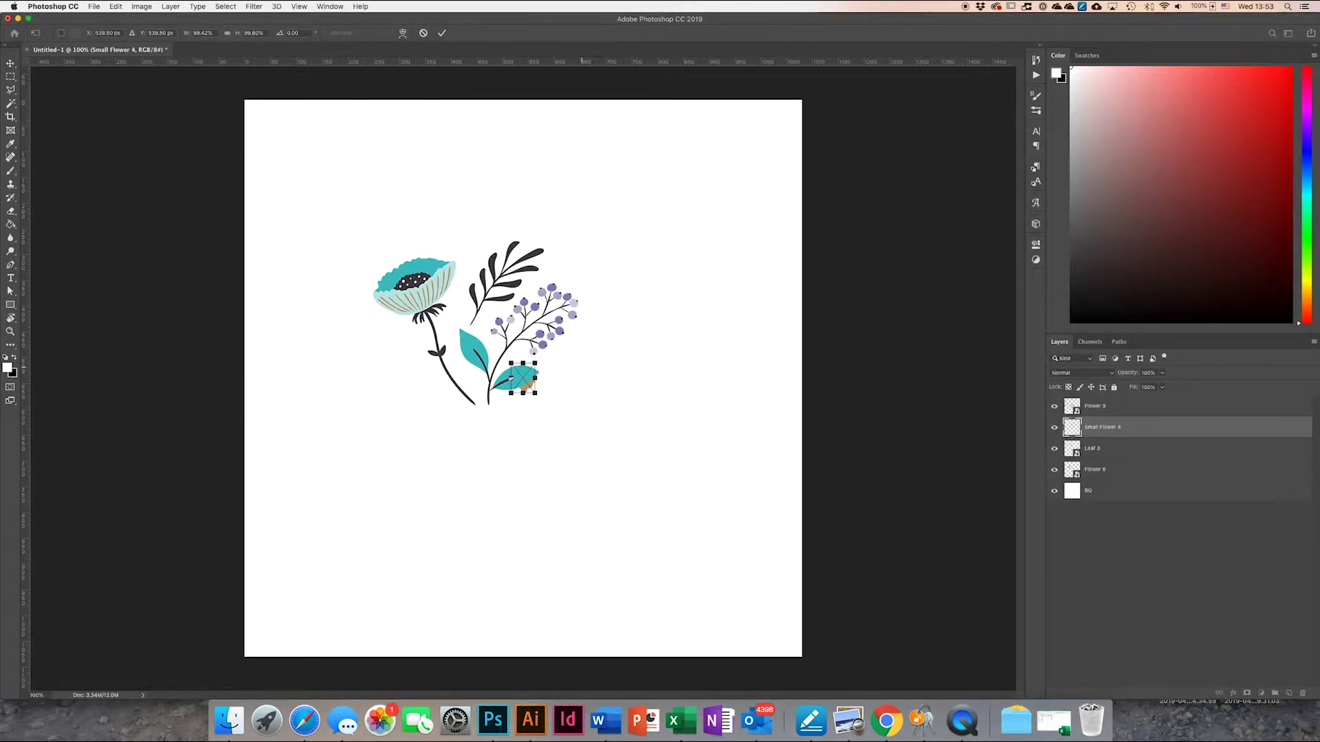
left_click_drag(529, 390, 568, 378)
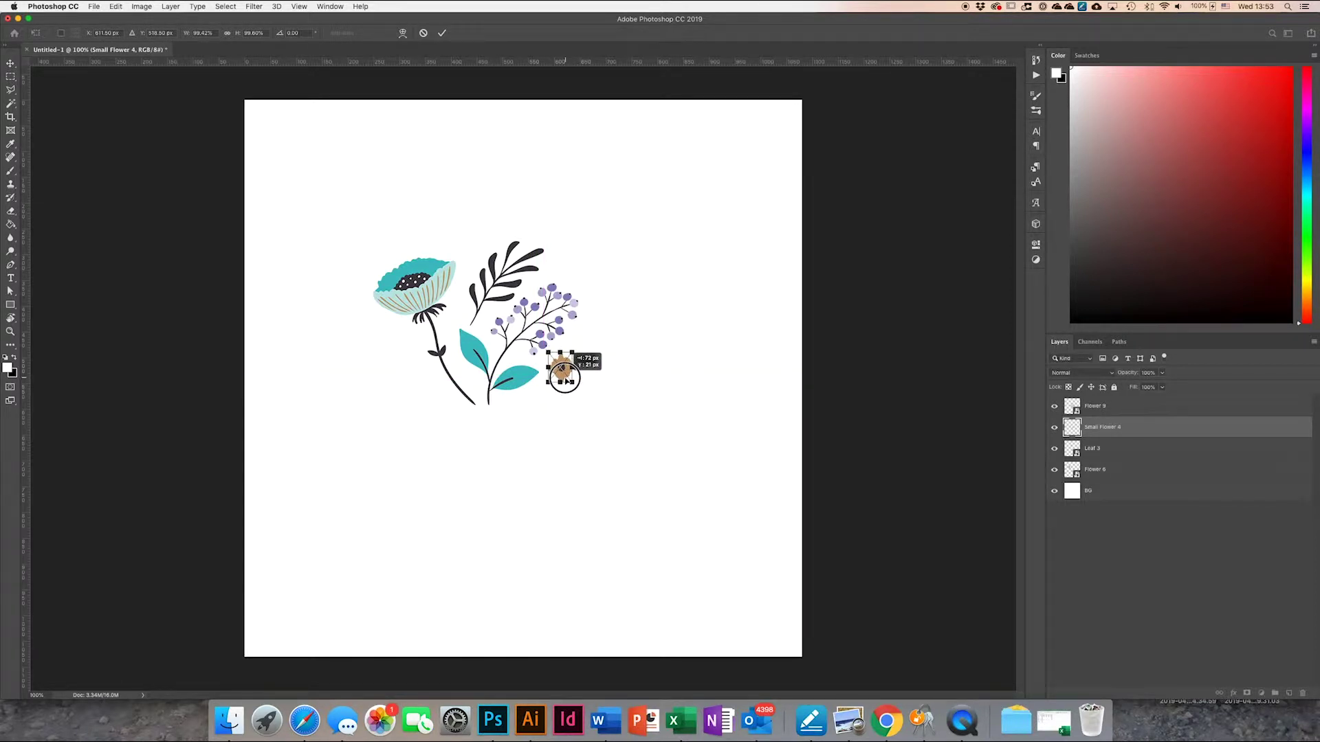
left_click(442, 33)
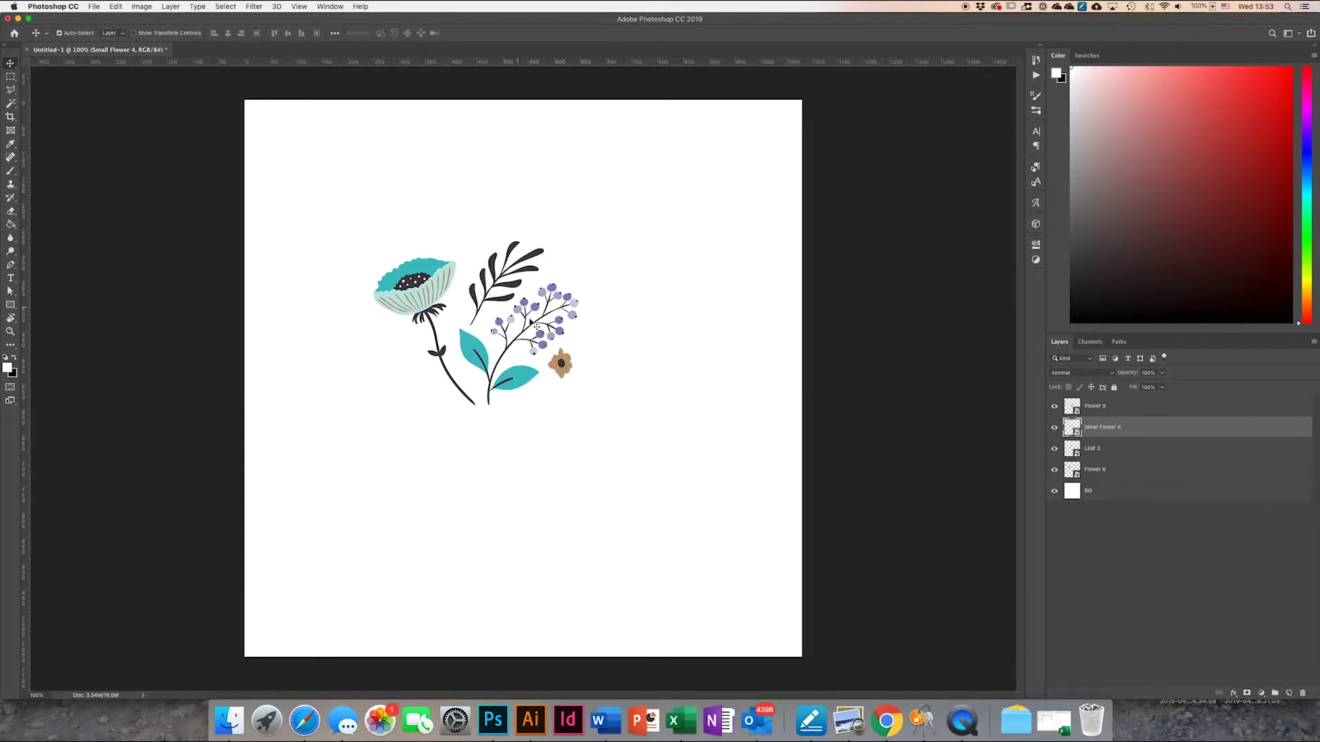
Place Small Flower 6.png rotated -90° and scaled to about 75% beside the stem
left_click(229, 720)
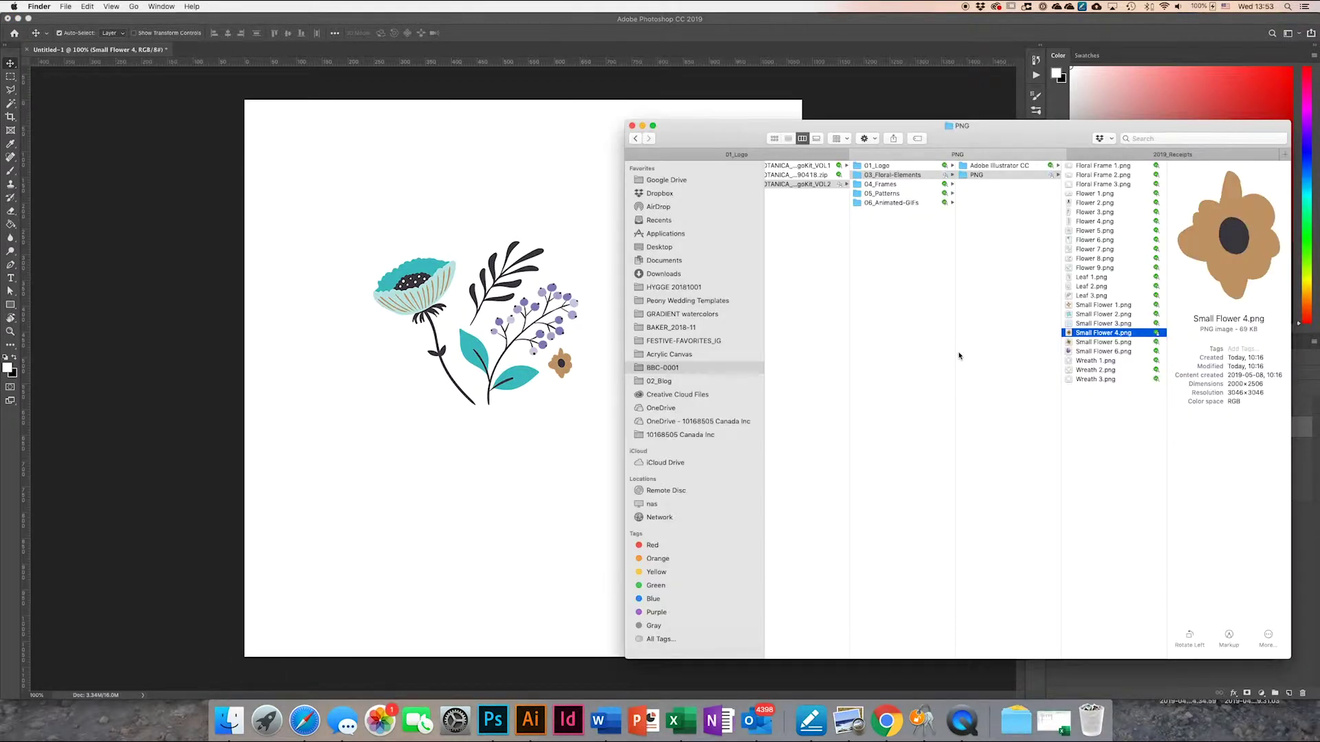
left_click(1094, 342)
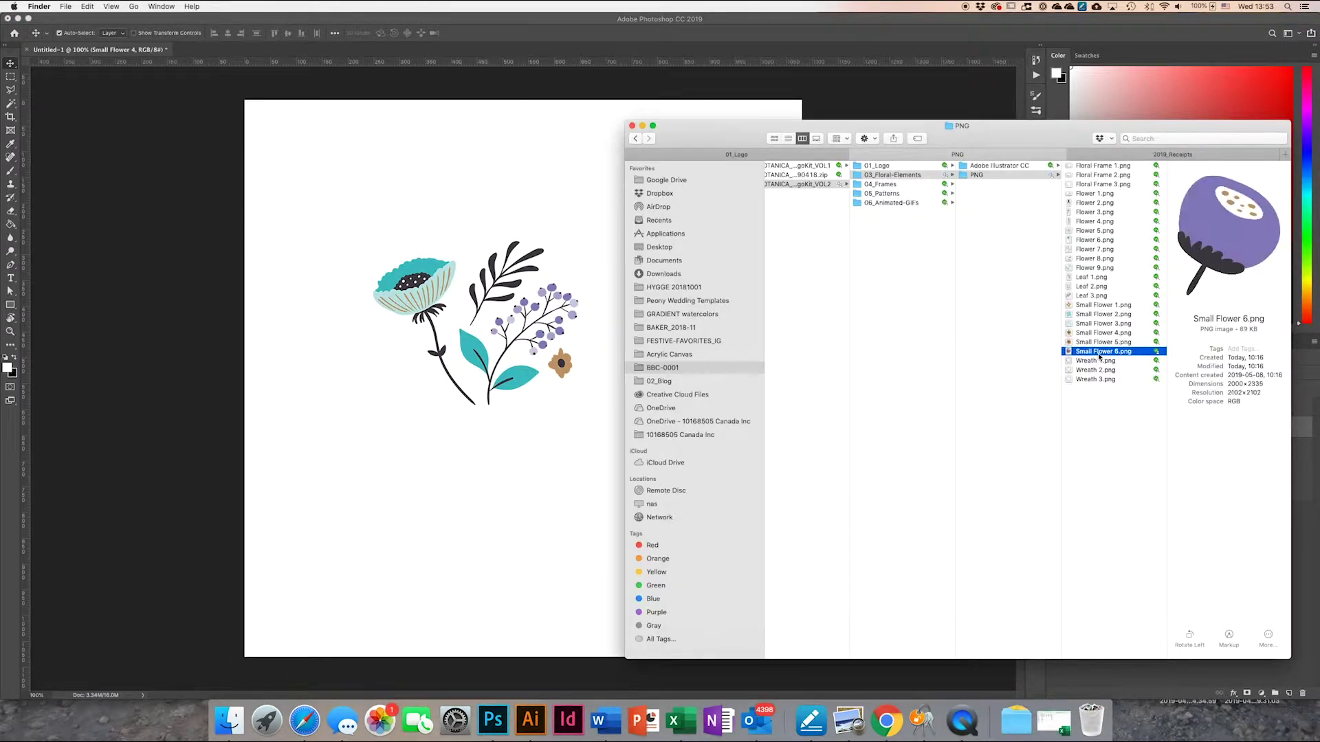
mouse_move(1135, 356)
left_mouse_down()
mouse_move(523, 378)
mouse_move(423, 354)
left_mouse_up()
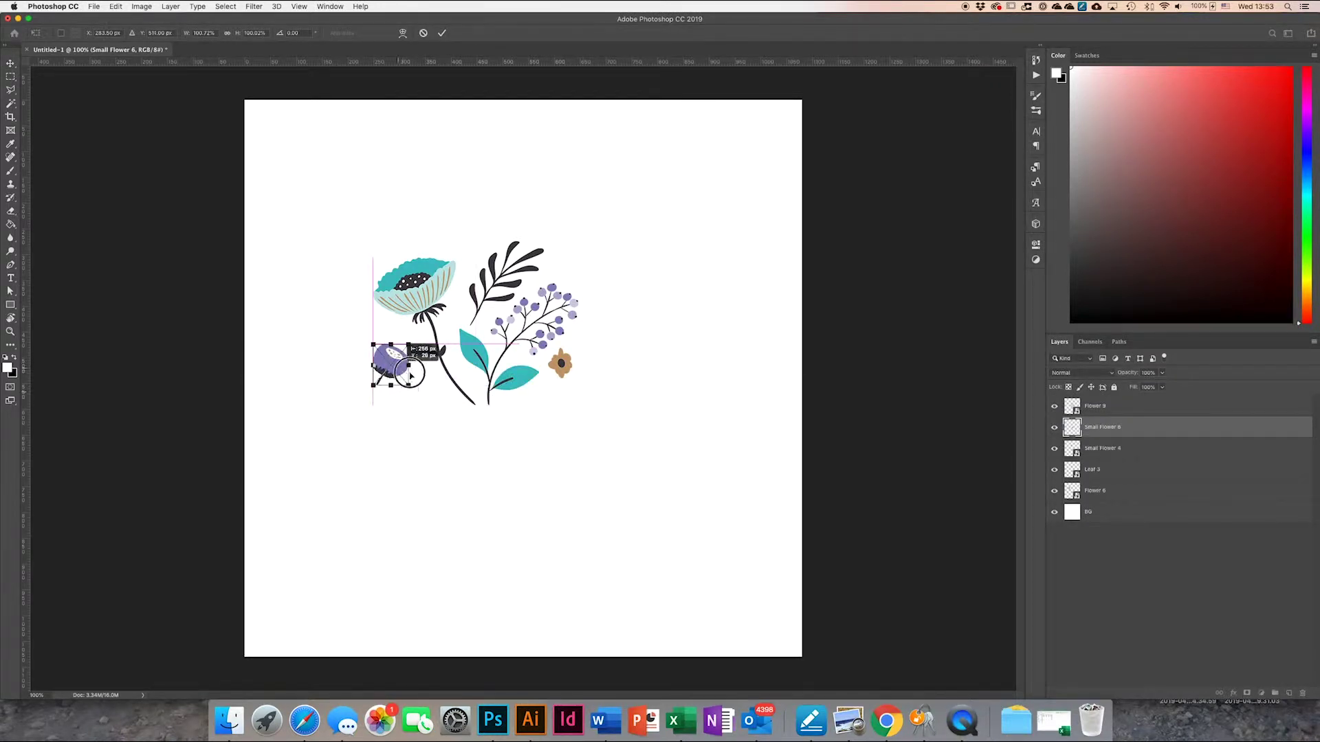
mouse_move(424, 340)
left_mouse_down()
mouse_move(377, 352)
mouse_move(407, 385)
left_mouse_up()
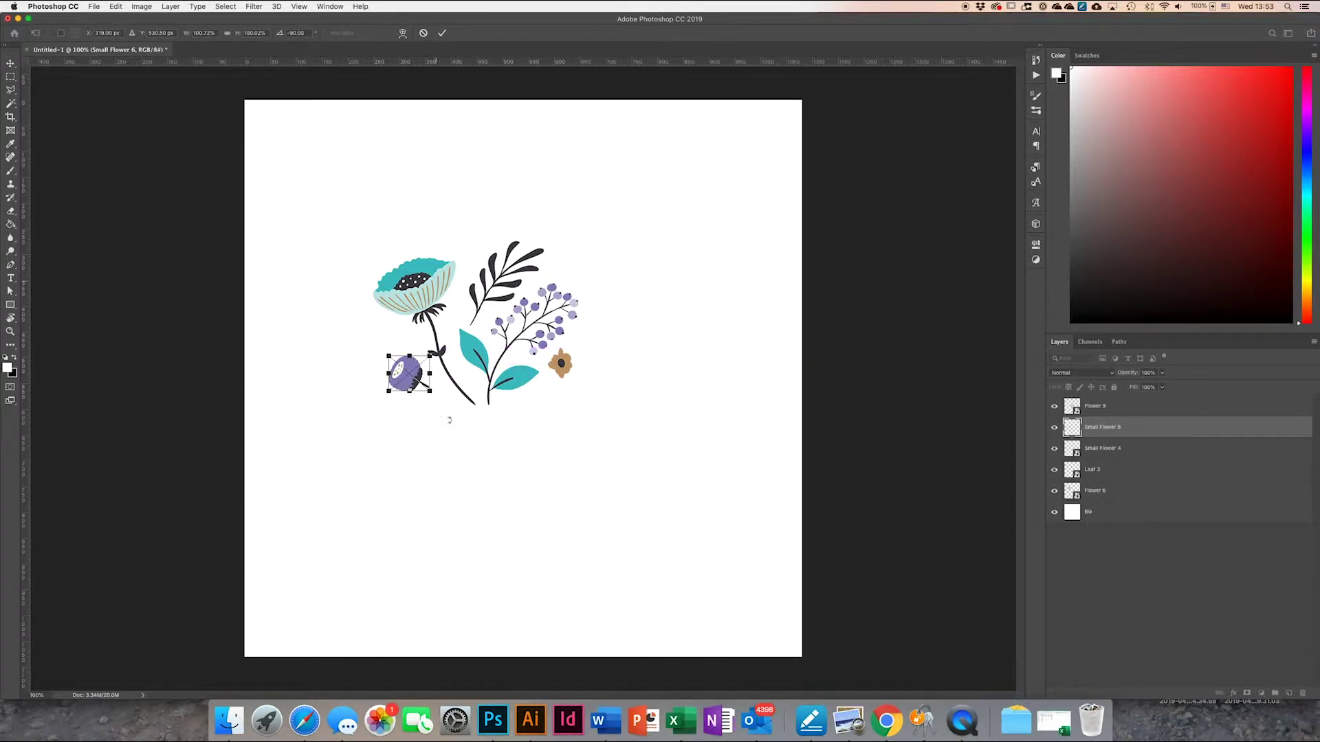
left_click_drag(409, 392, 411, 382)
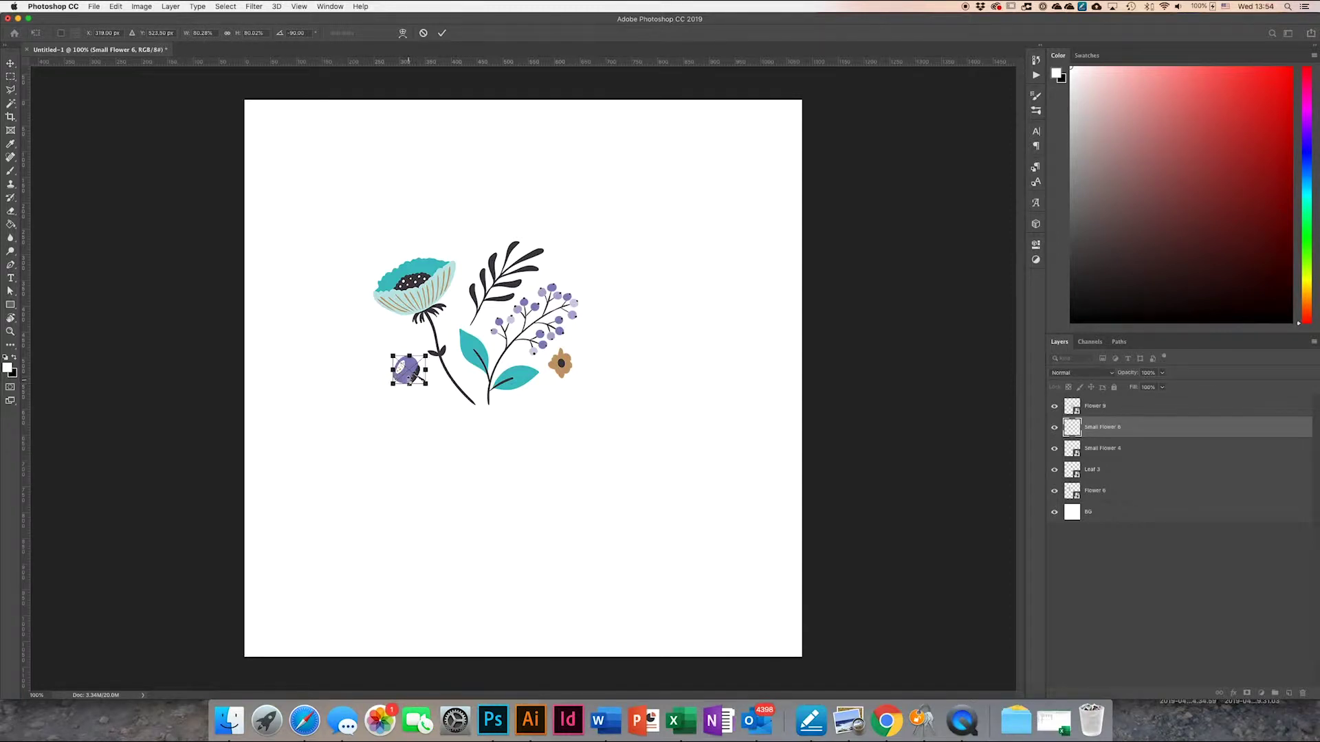
key("Return")
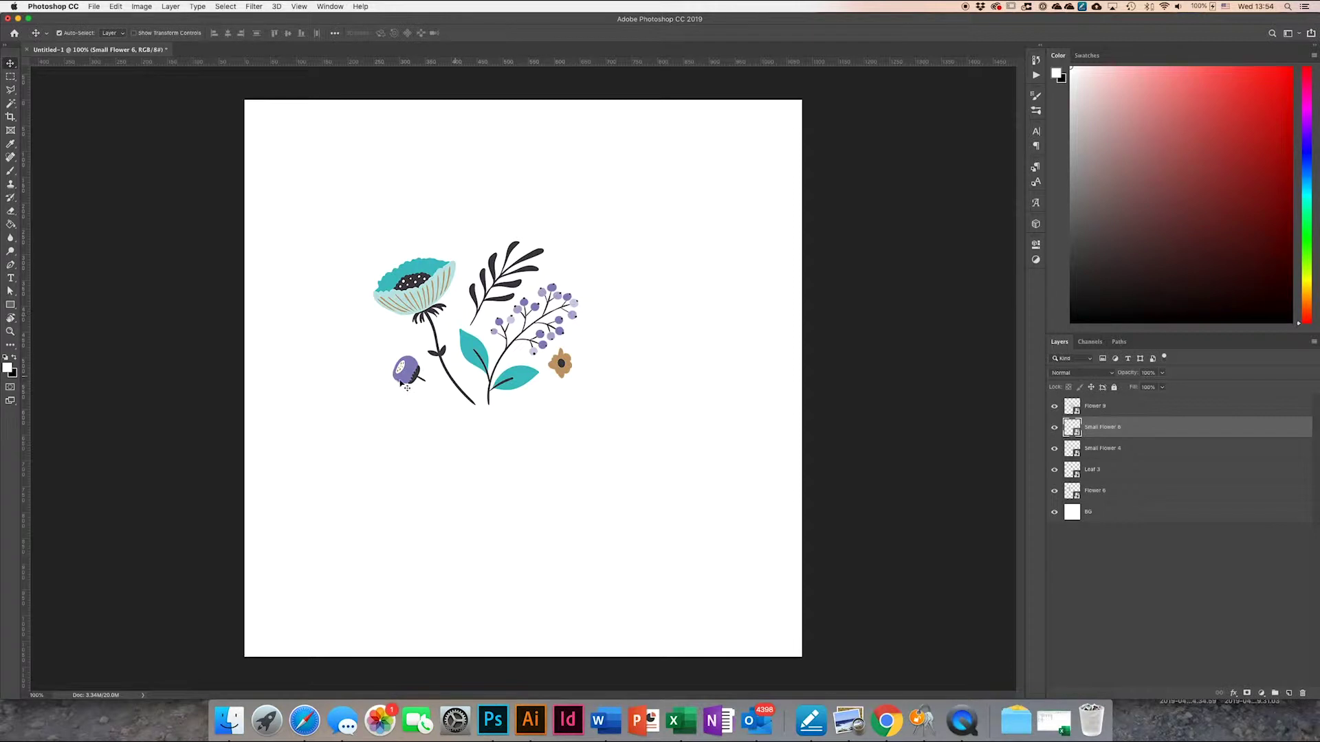
left_click_drag(401, 374, 411, 382)
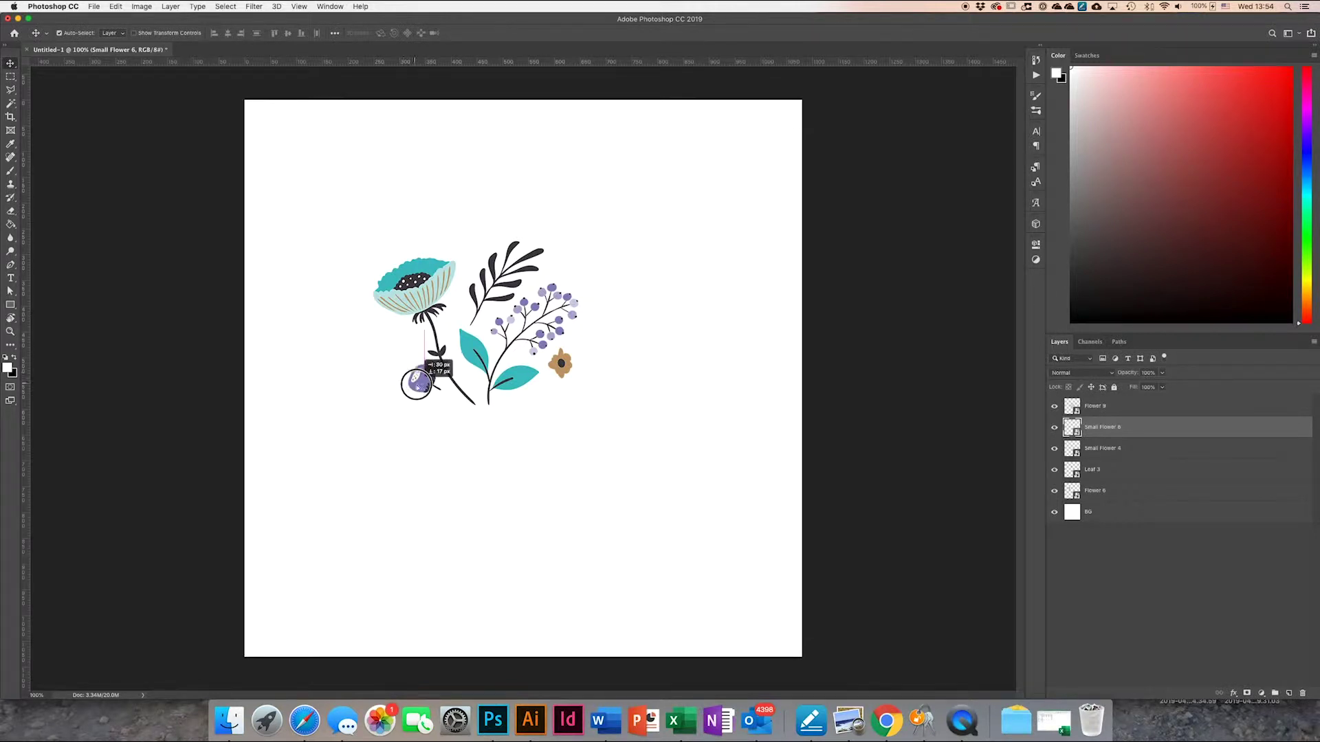
Nudge Small Flower 4 down and move the Flower 9–Flower 6 layers nearer the canvas centre
left_click(1124, 448)
left_click_drag(560, 364, 563, 373)
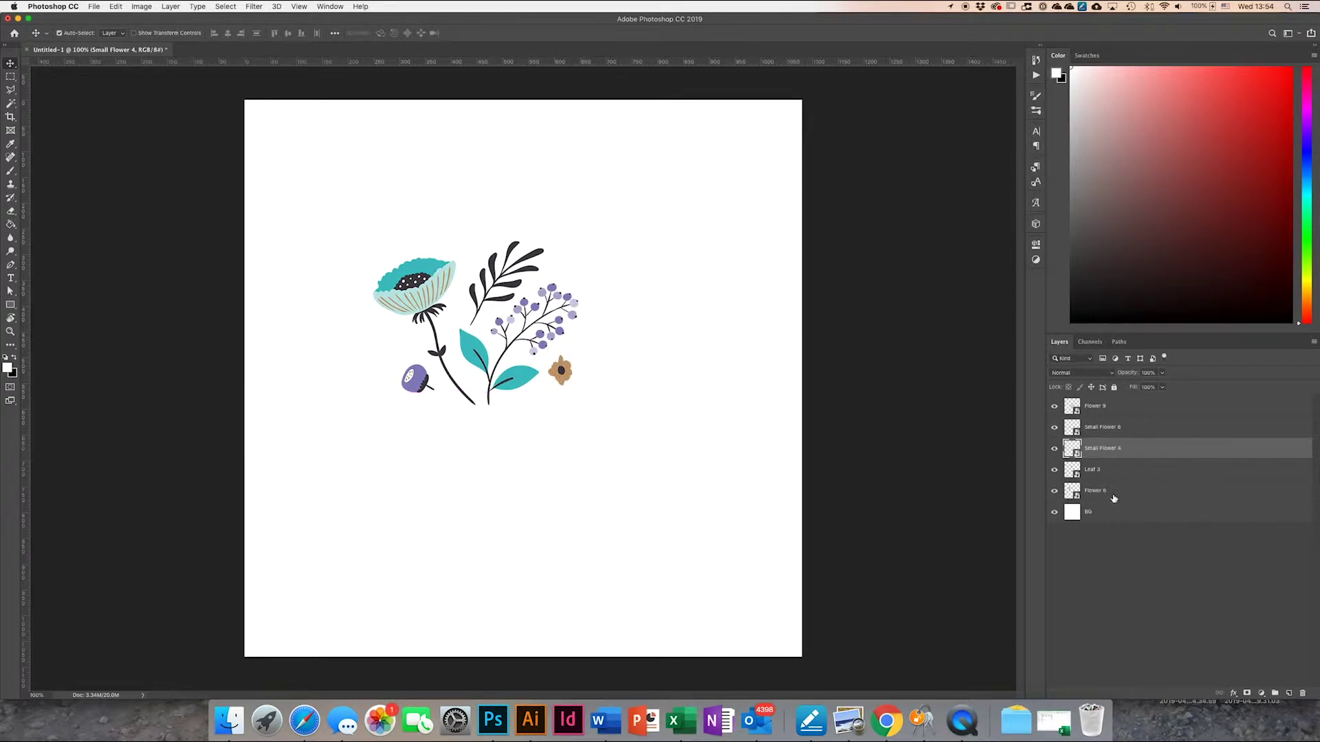
left_click(1113, 496)
left_click(1113, 411, "shift")
left_click_drag(541, 341, 581, 354)
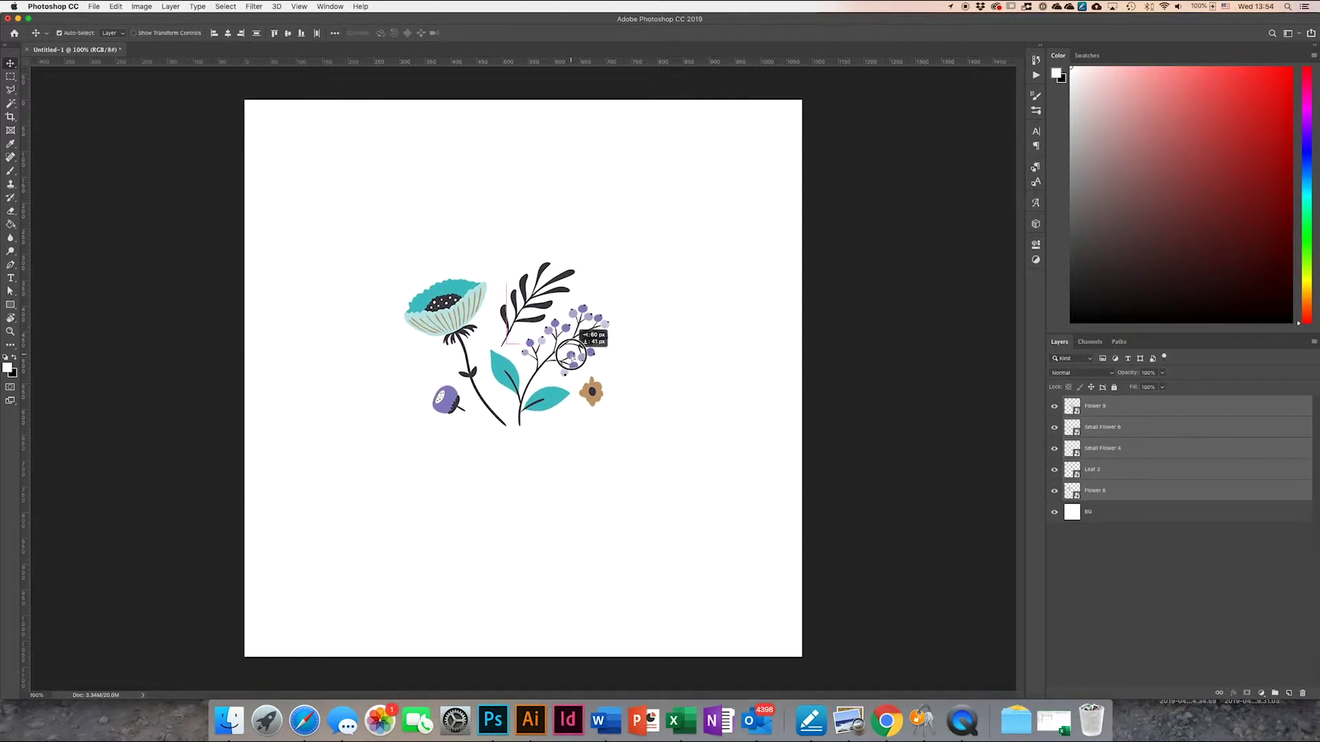
left_click_drag(579, 354, 611, 340)
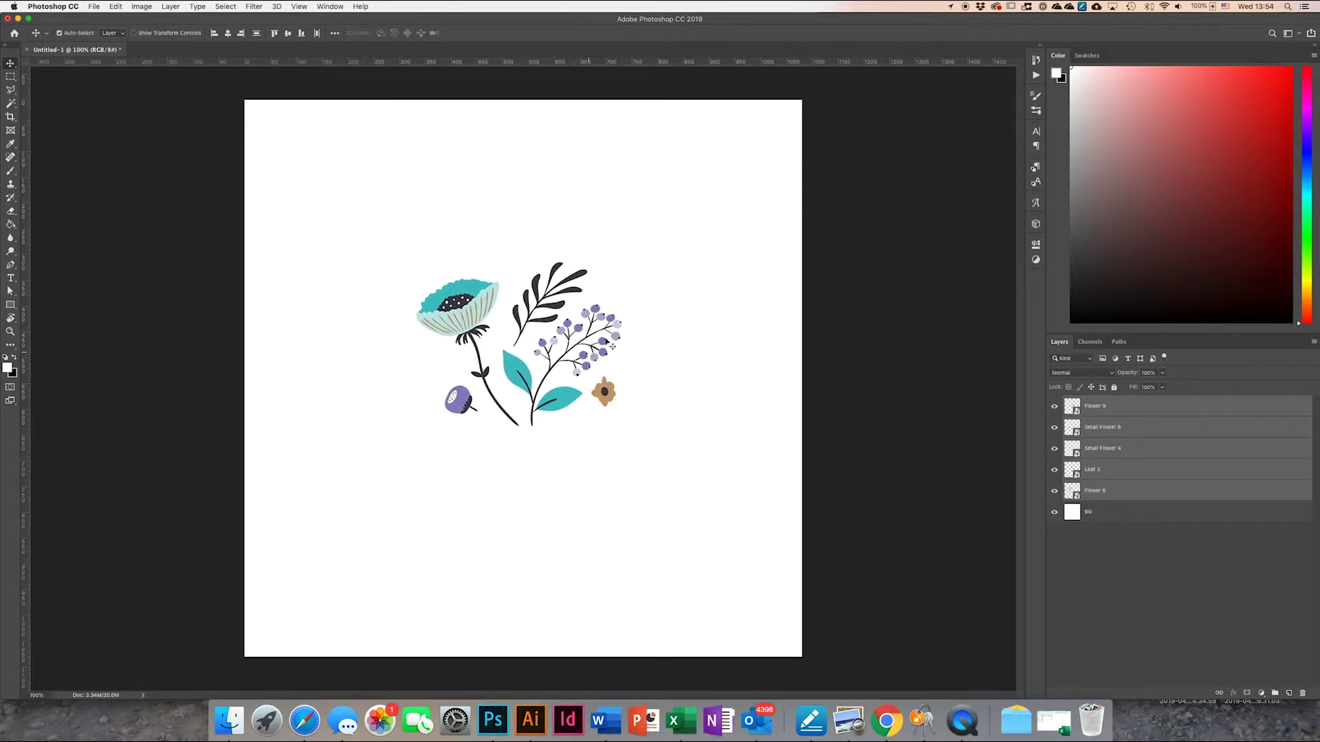
left_click(1137, 495)
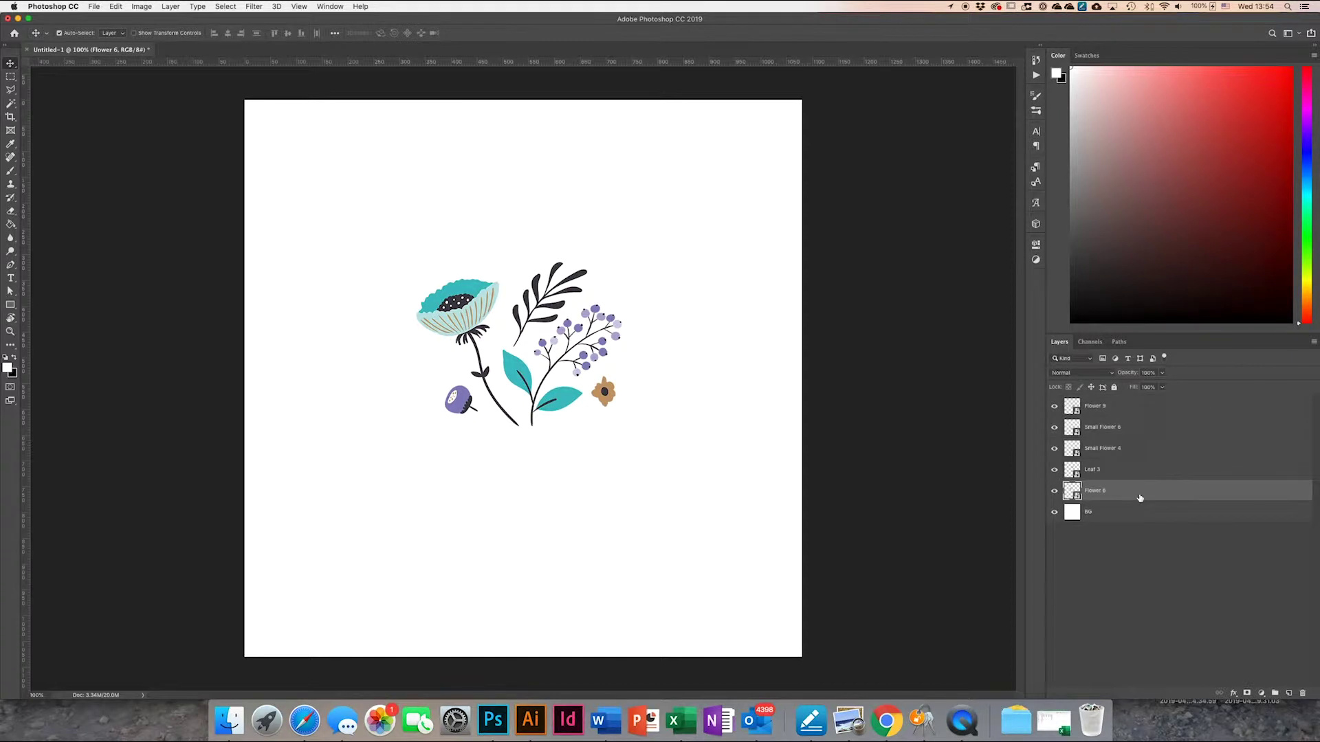
left_click(1117, 412)
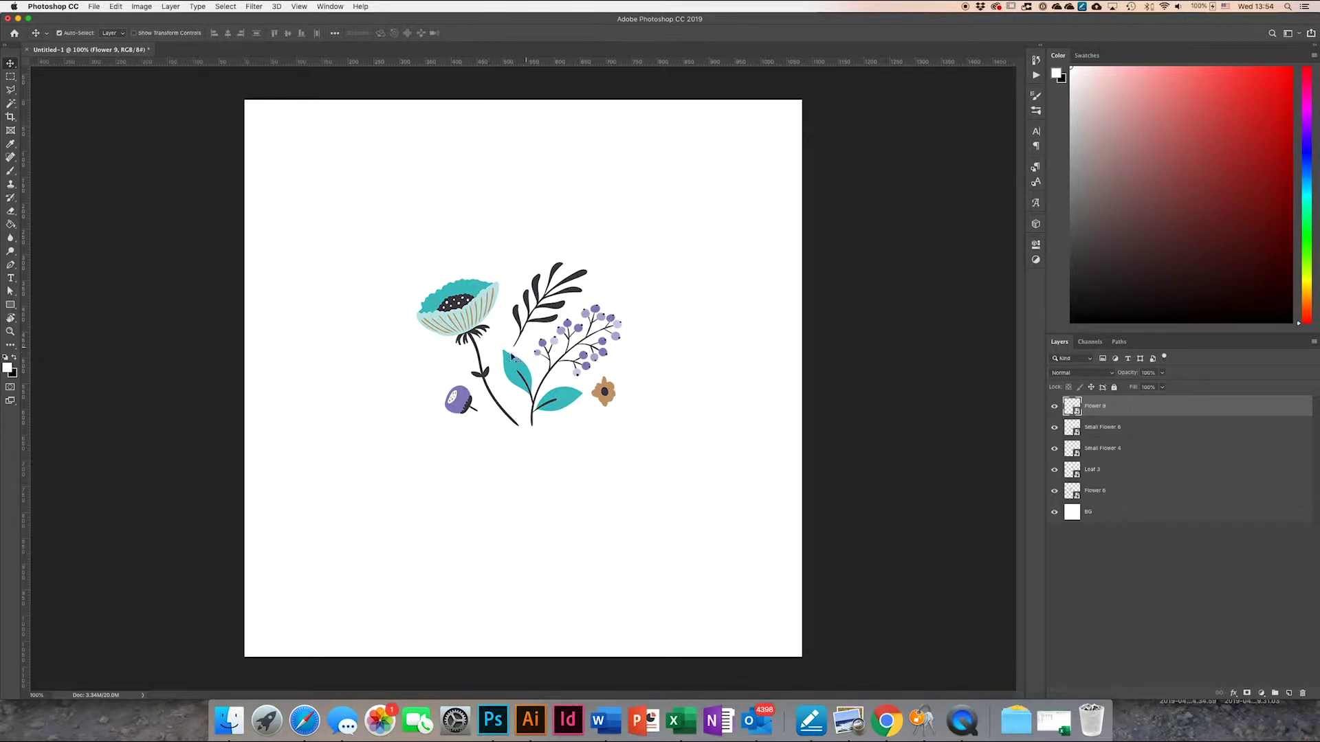
left_click(229, 720)
left_click(1098, 286)
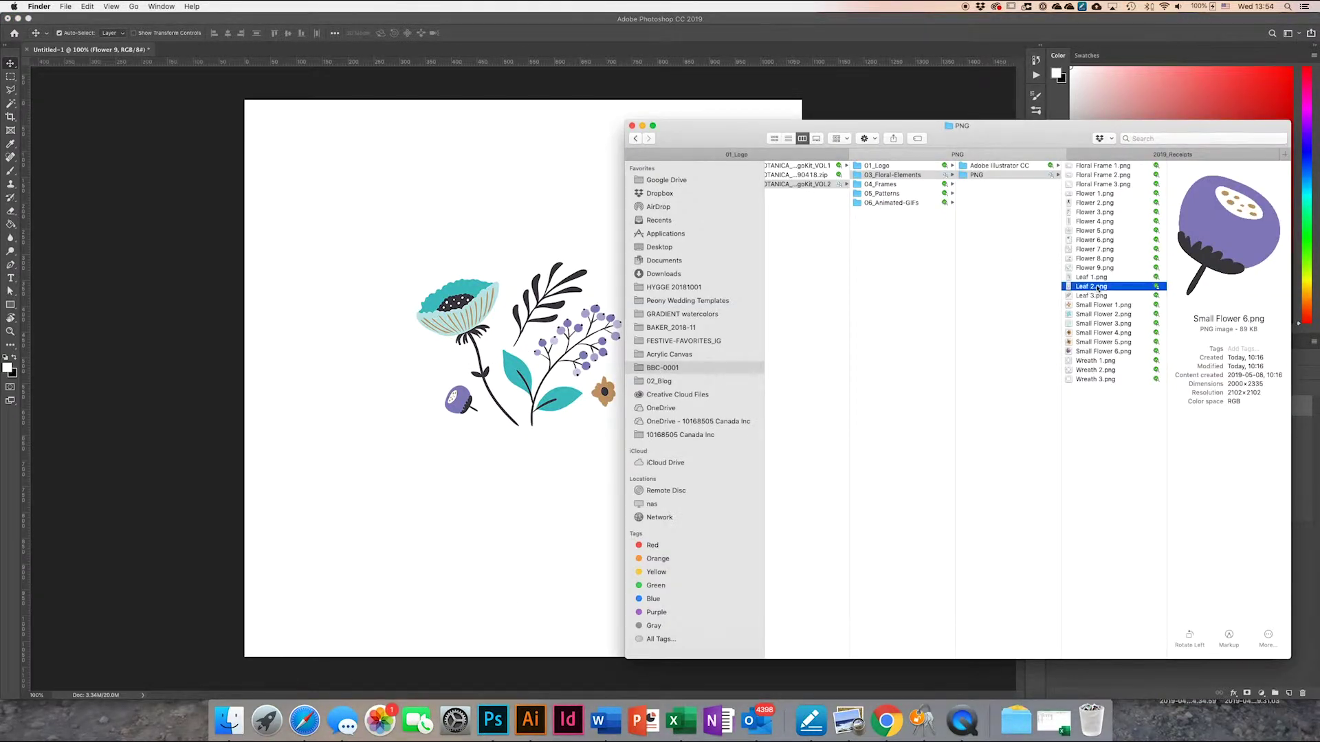
Place Small Flower 3.png left beside the stem and commit it
left_click(1097, 314)
mouse_move(1098, 314)
left_mouse_down()
mouse_move(430, 330)
mouse_move(1129, 310)
left_mouse_up()
left_click(1135, 324)
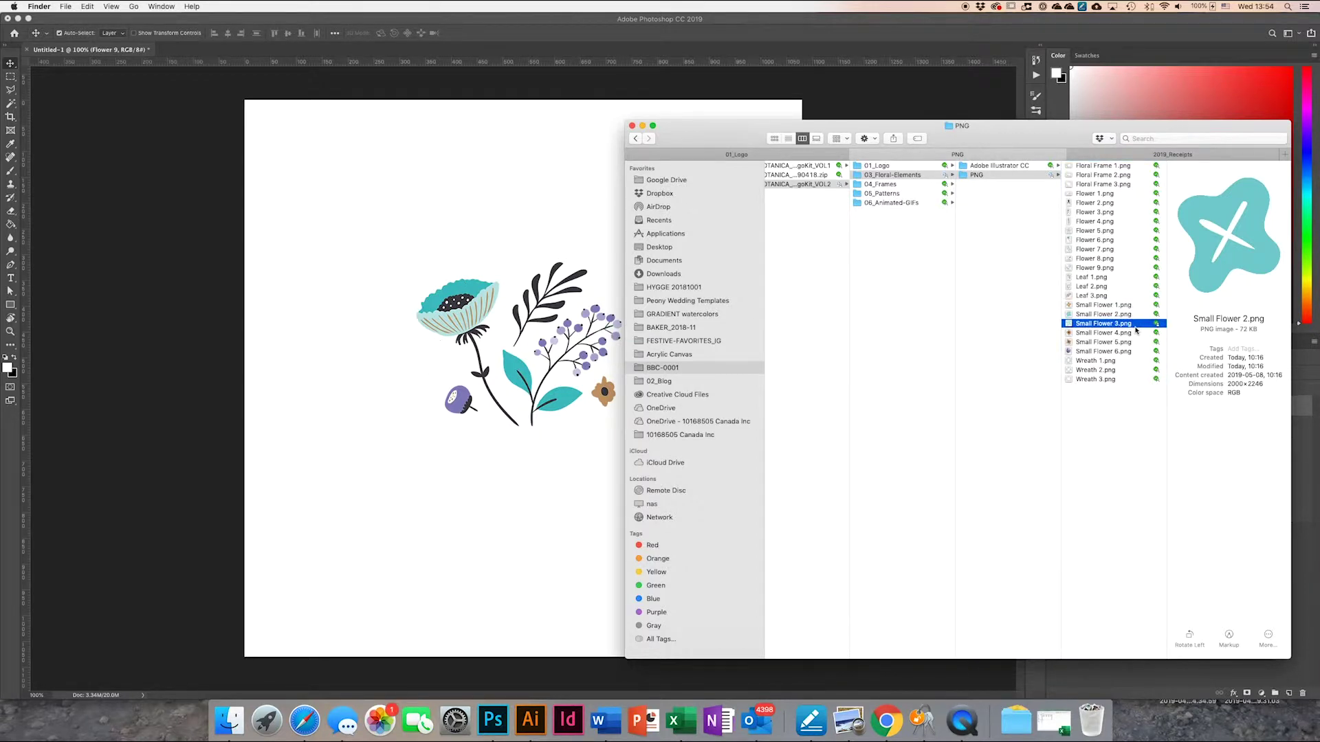
left_click_drag(1135, 330, 488, 343)
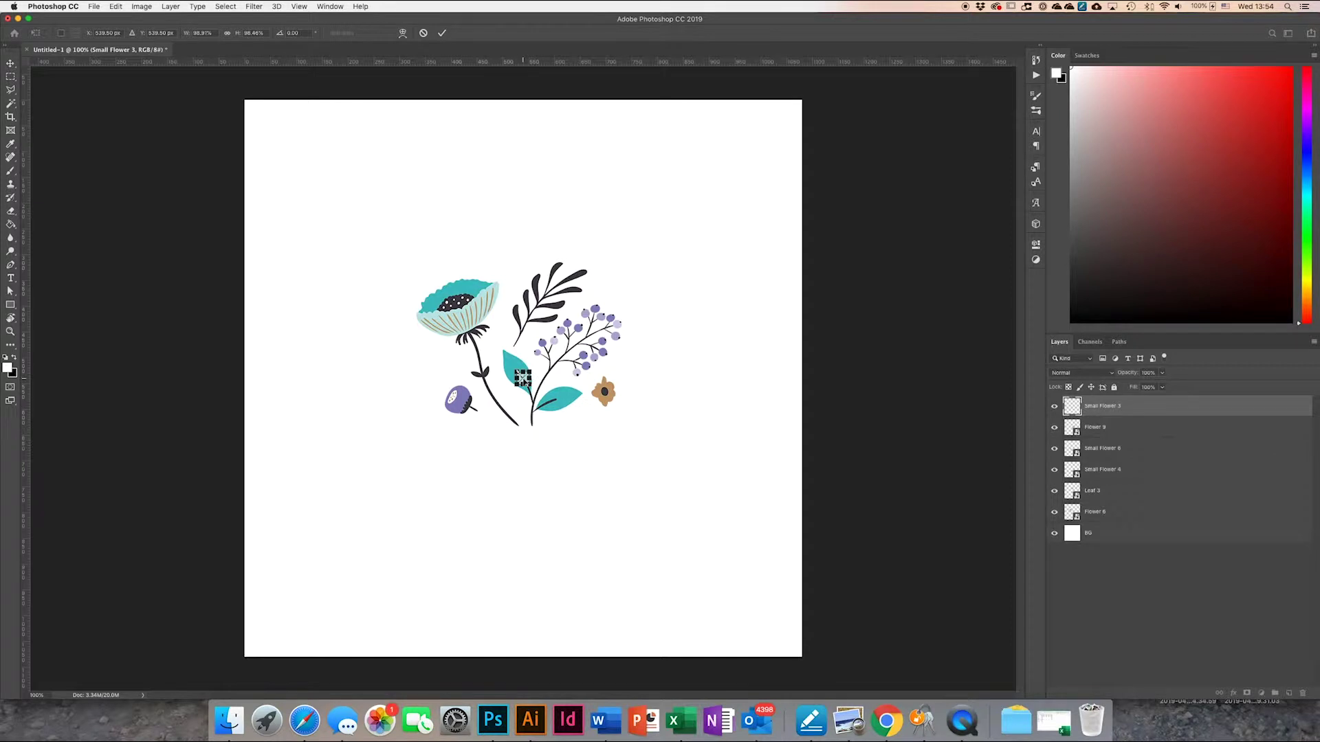
left_click_drag(523, 378, 454, 365)
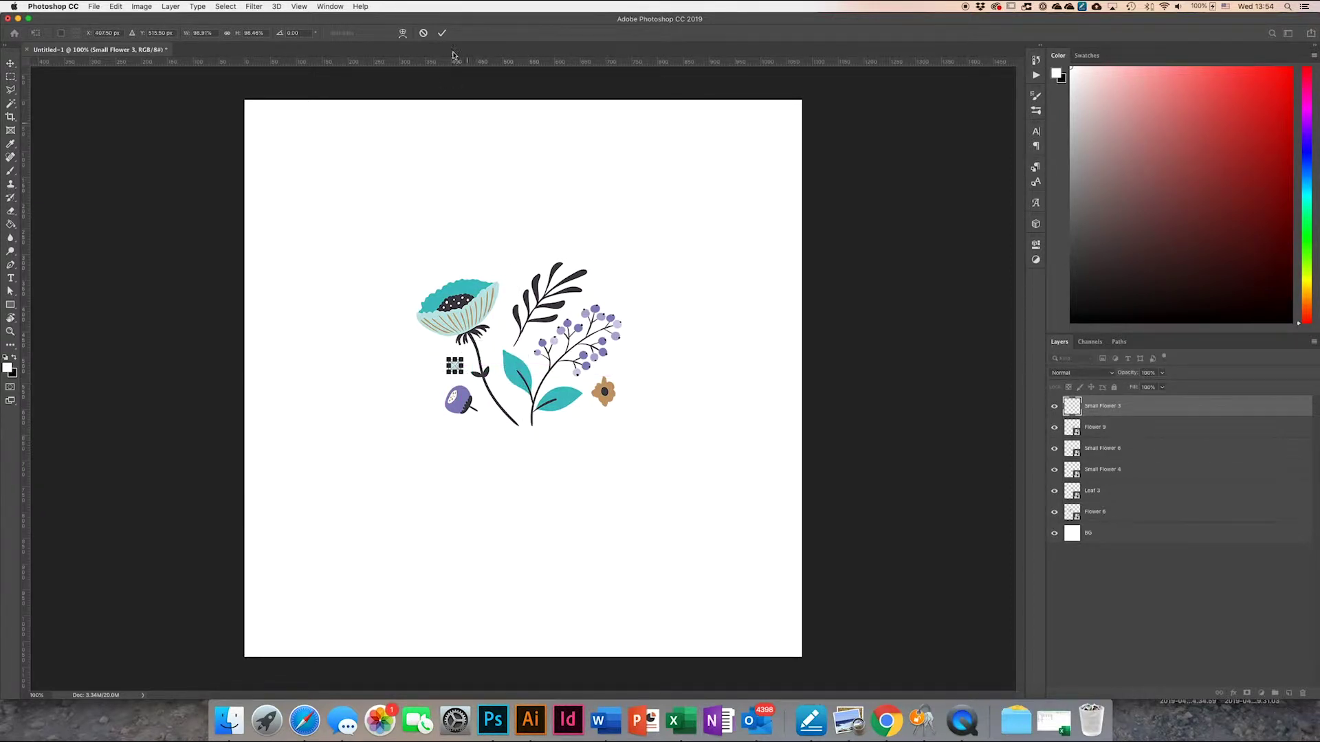
left_click(442, 33)
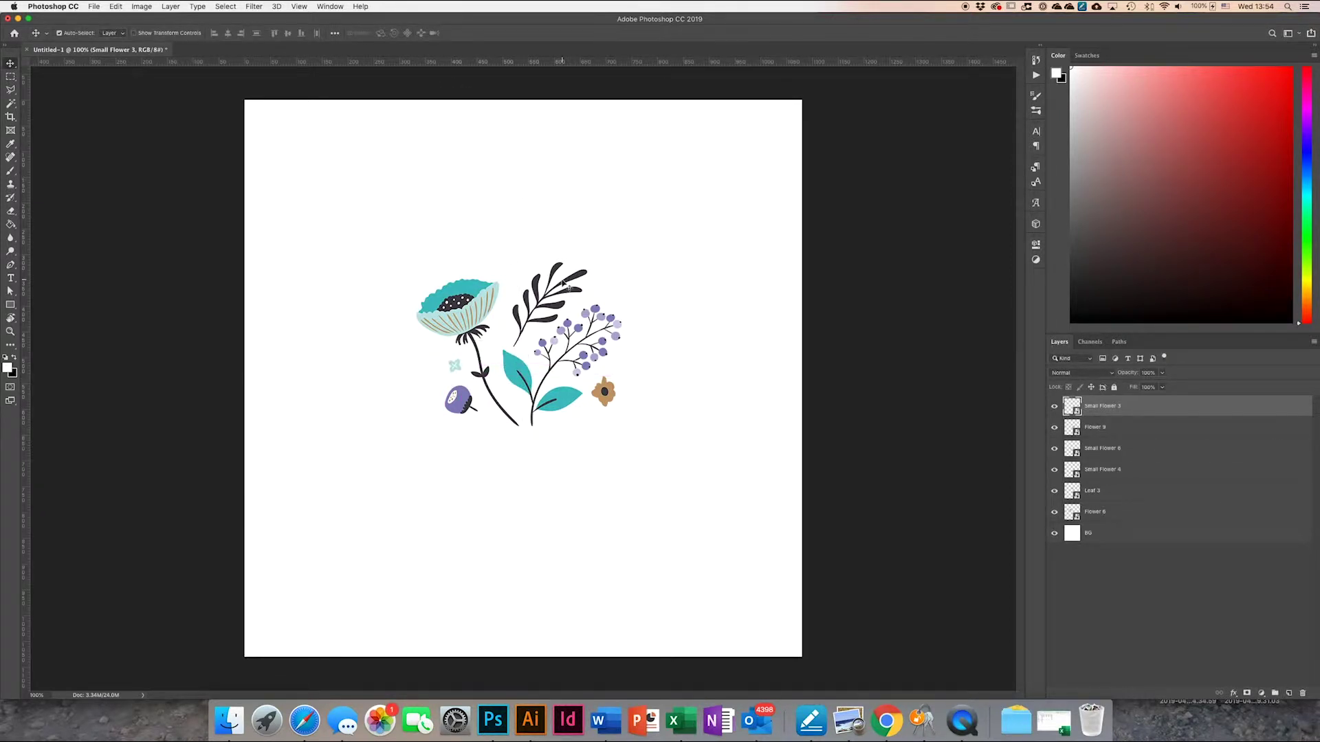
Scale Small Flower 3 to about 132% and nudge it slightly up
key("super+t")
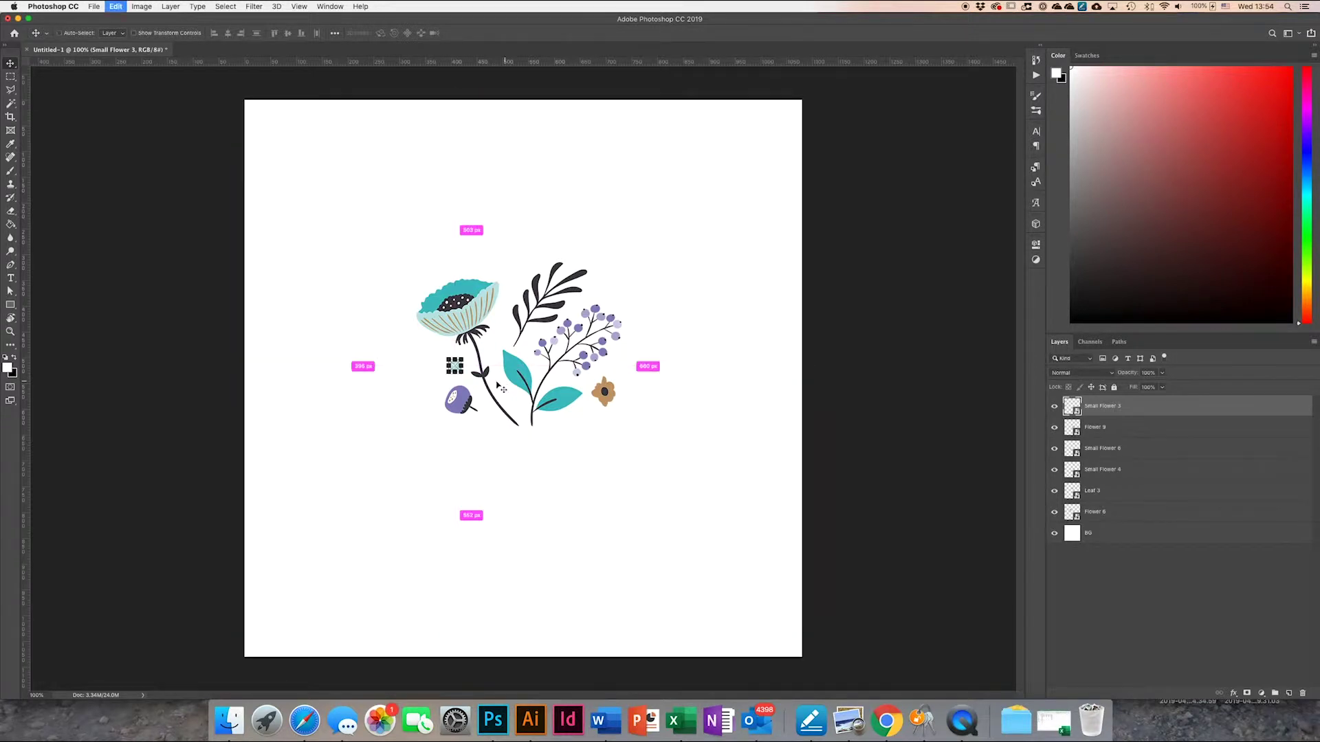
left_click_drag(447, 371, 438, 382)
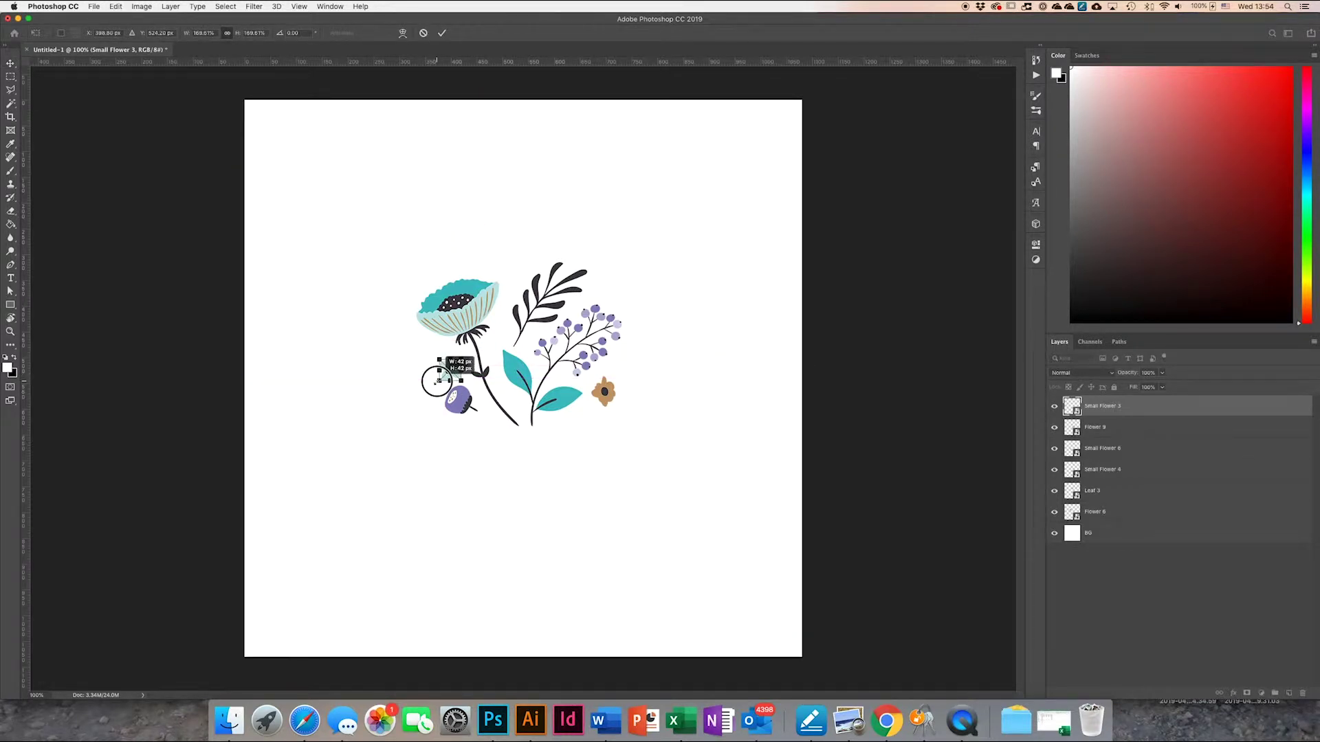
left_click(442, 32)
left_click_drag(453, 373, 453, 370)
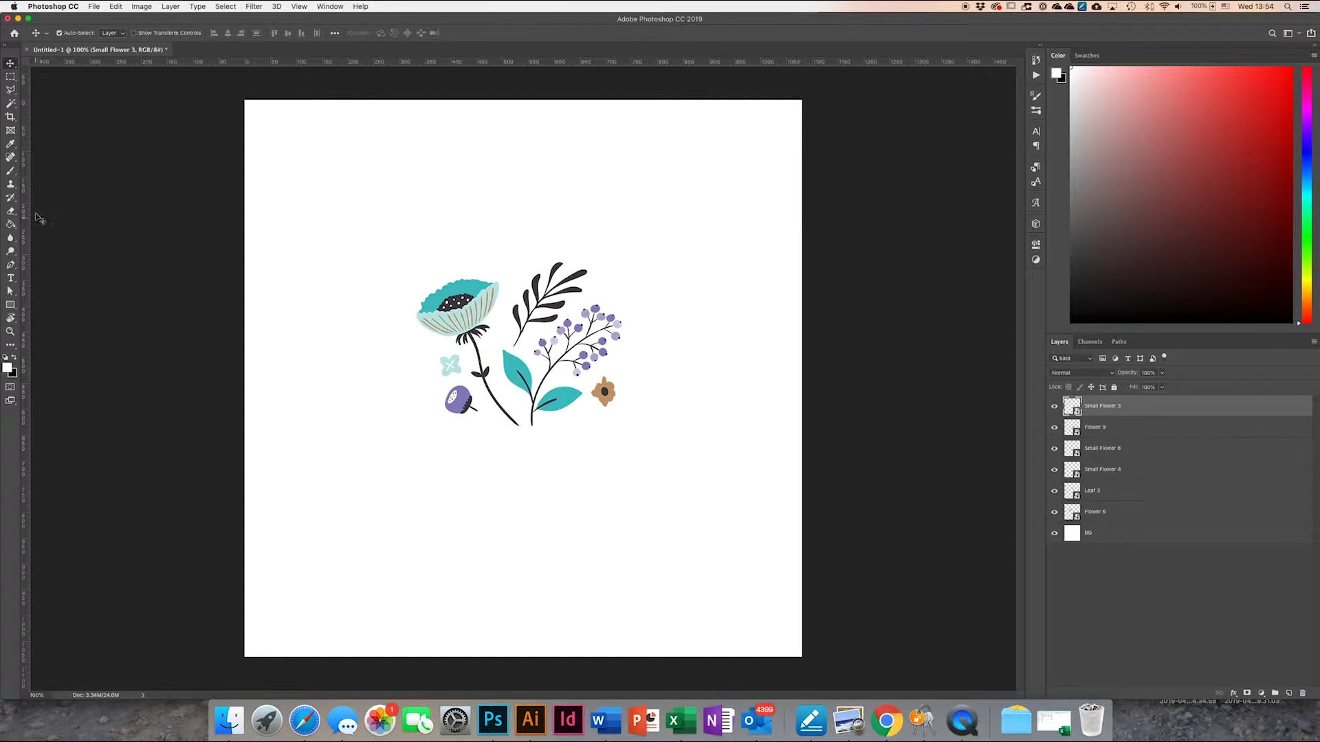
left_click(11, 277)
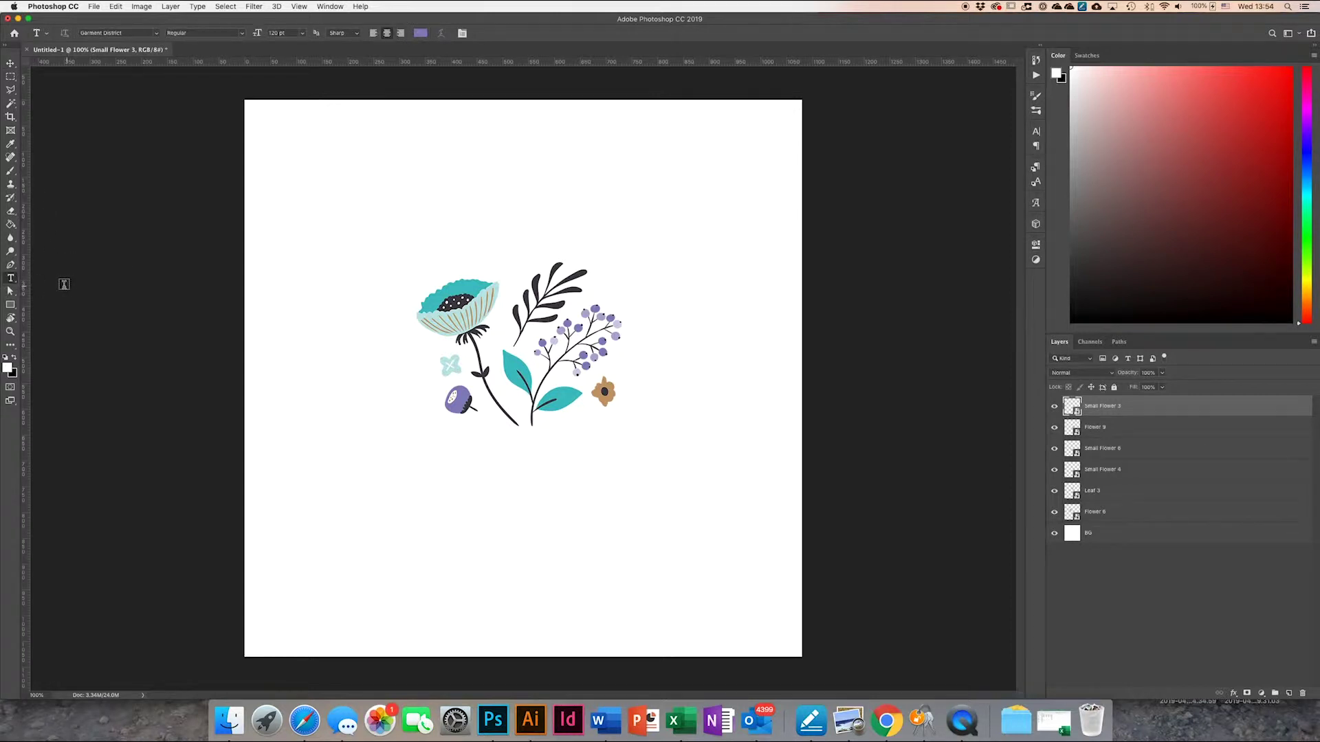
Add a type layer reading "In Bloom" below the flowers
left_click(511, 512)
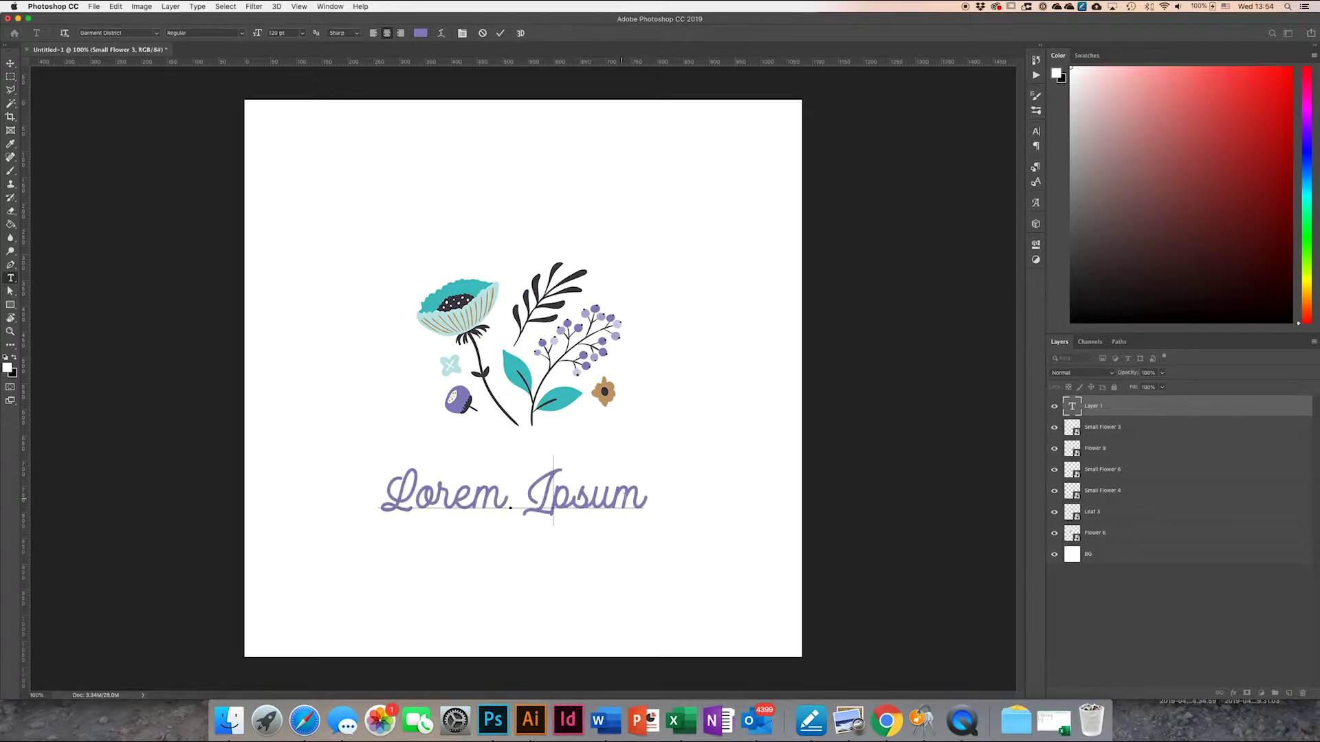
left_click(348, 494)
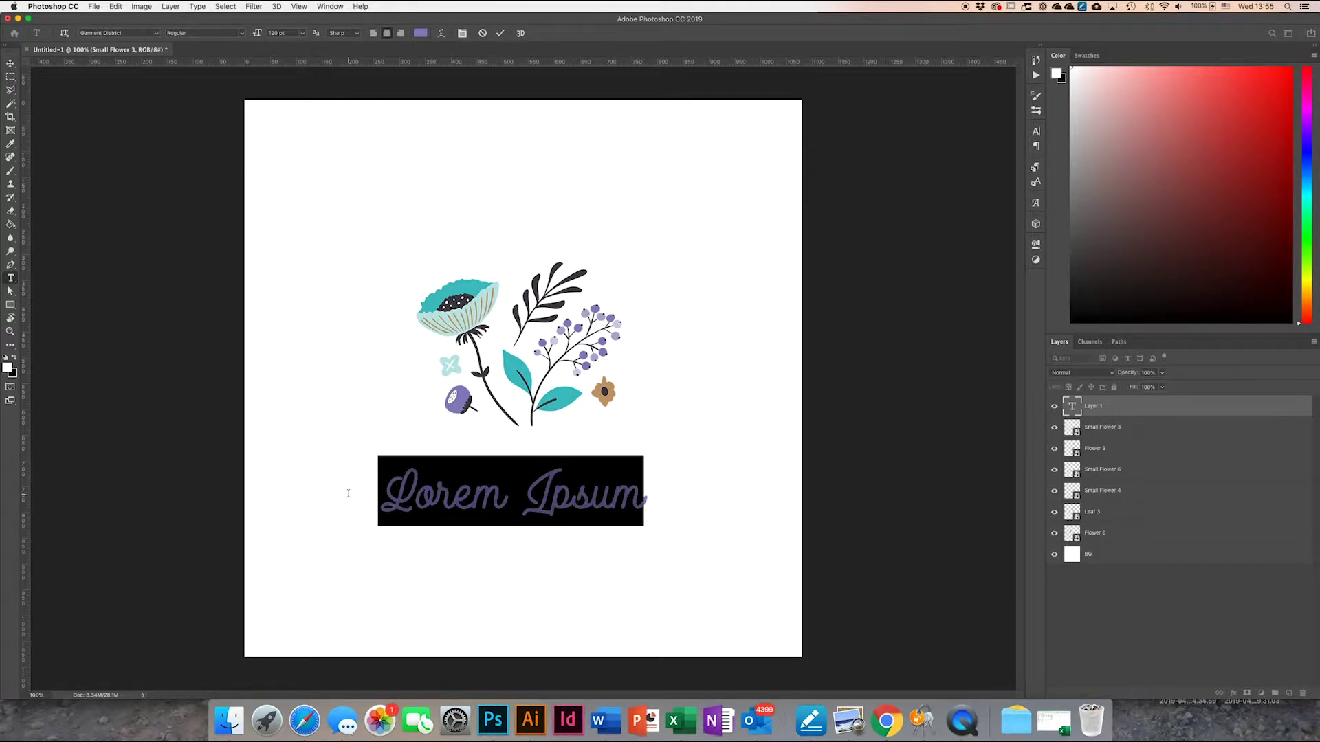
type("In B")
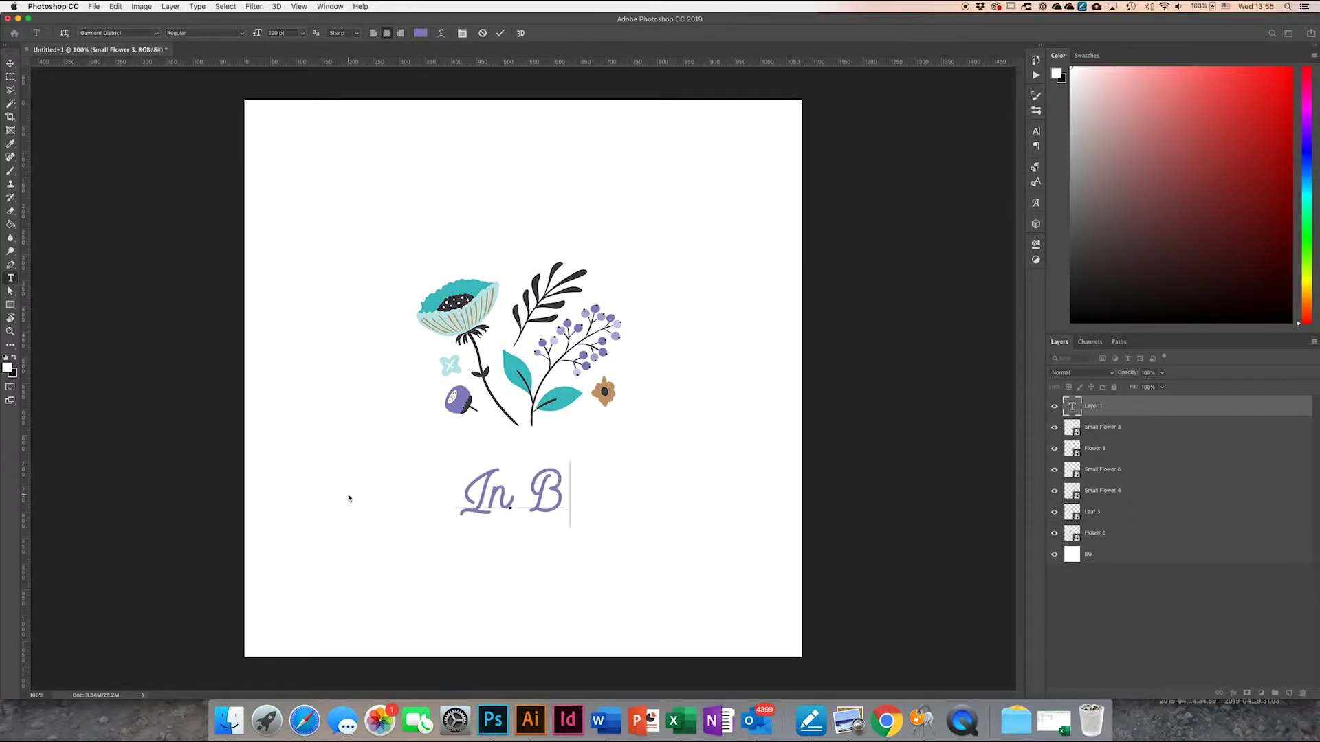
type("loom")
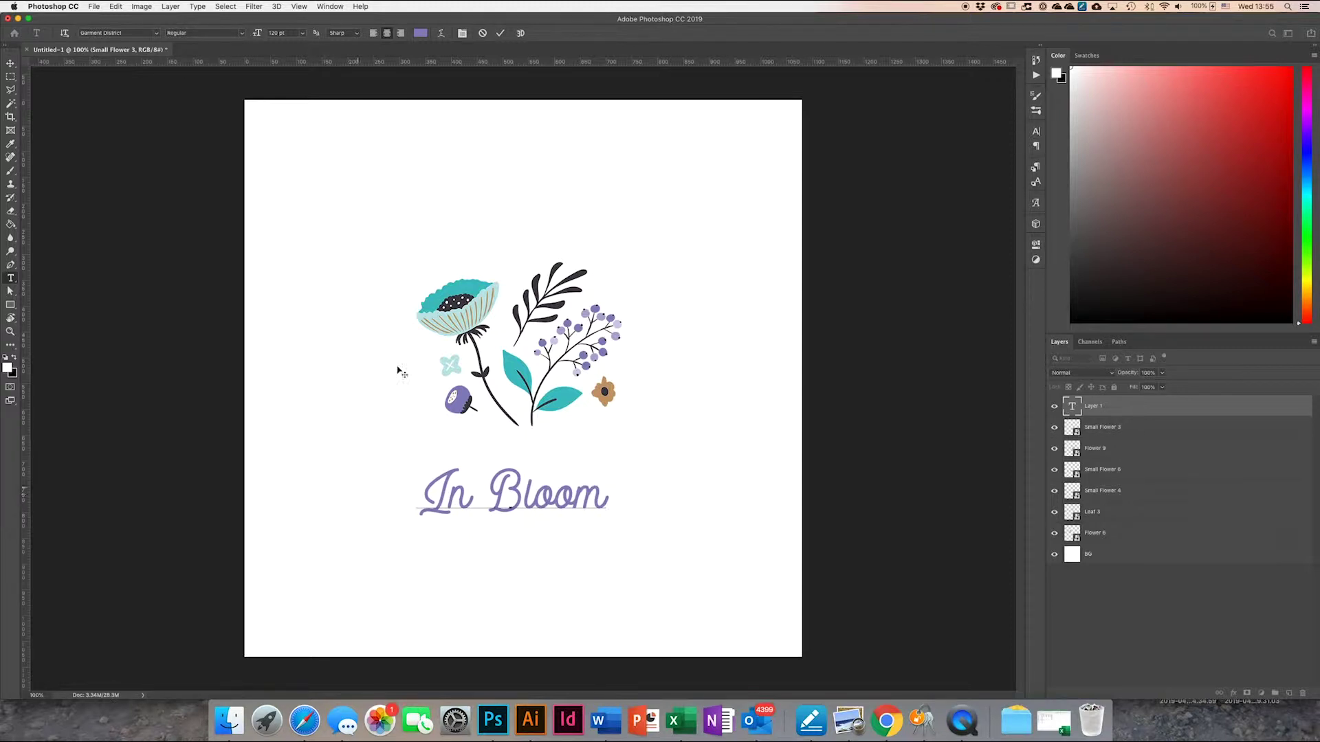
left_click(500, 33)
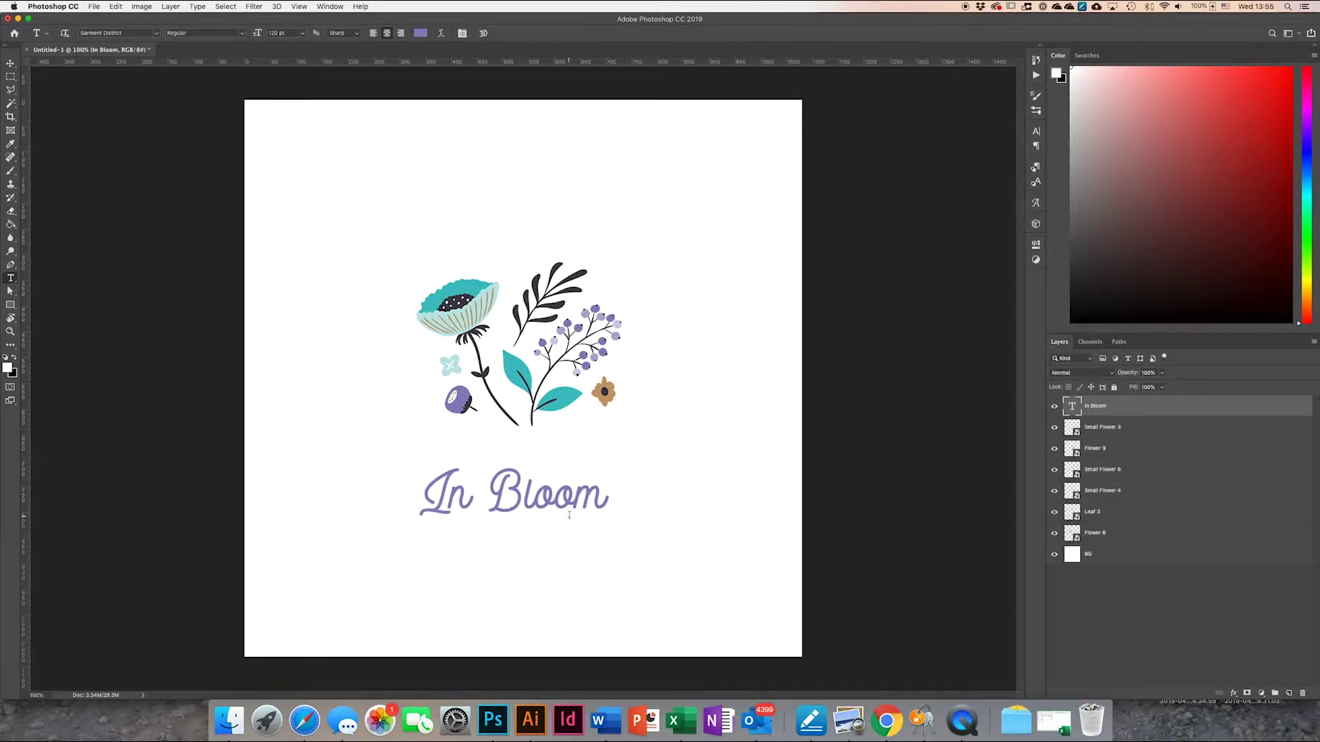
Move the In Bloom text up toward the bouquet and select all its letters
key("v")
left_click_drag(583, 499, 603, 474)
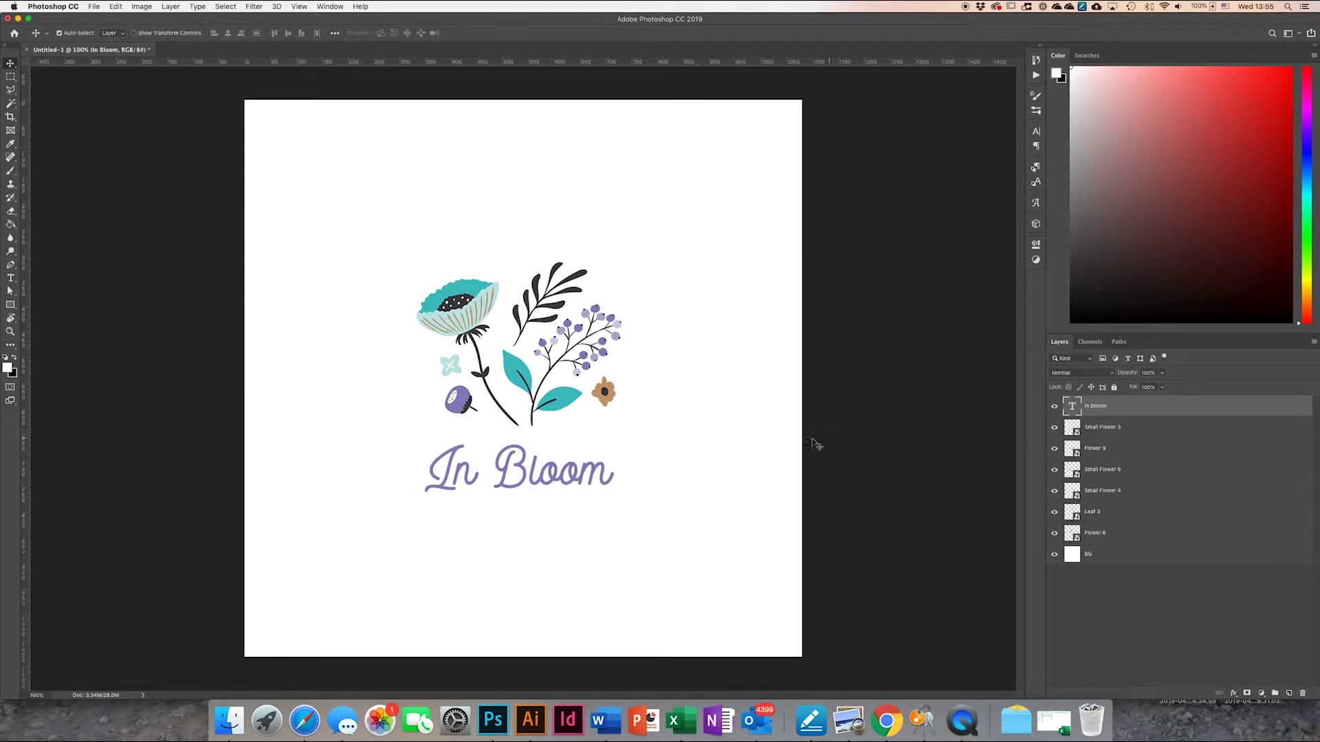
key("t")
left_click(580, 471)
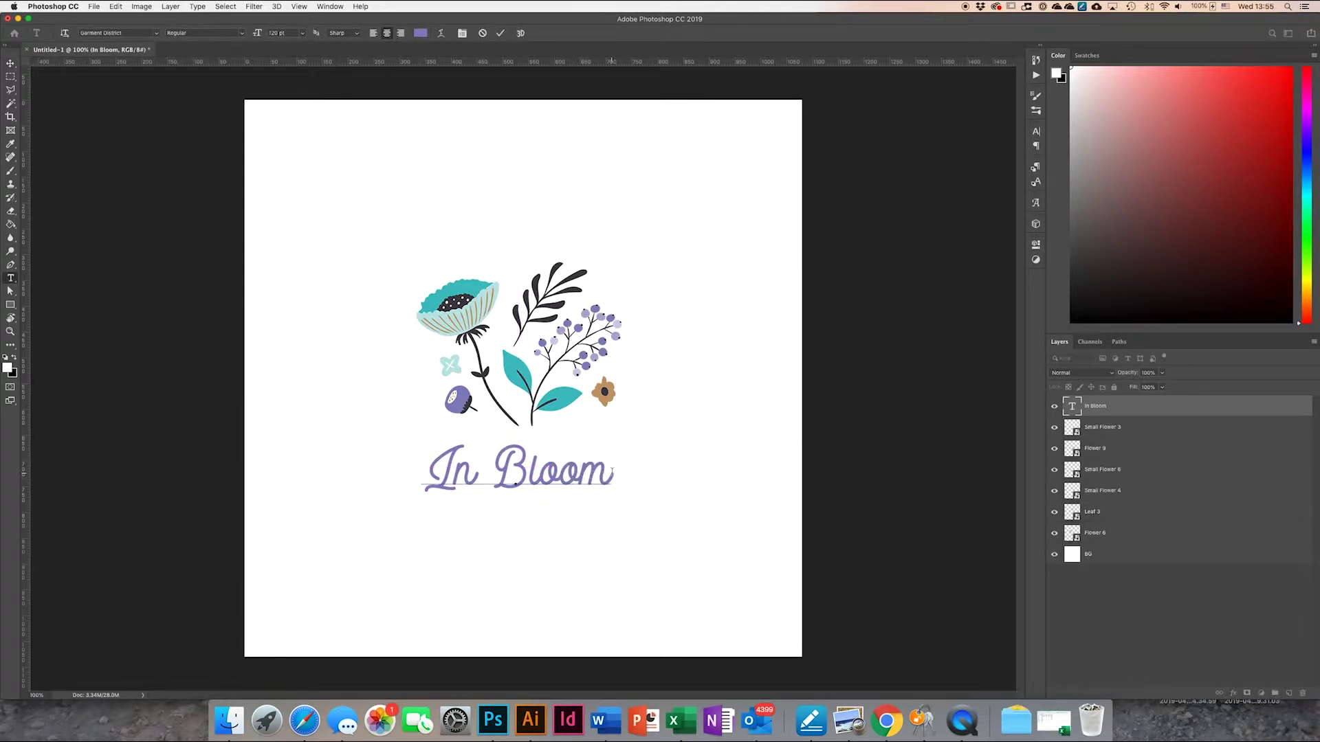
left_click_drag(612, 471, 371, 471)
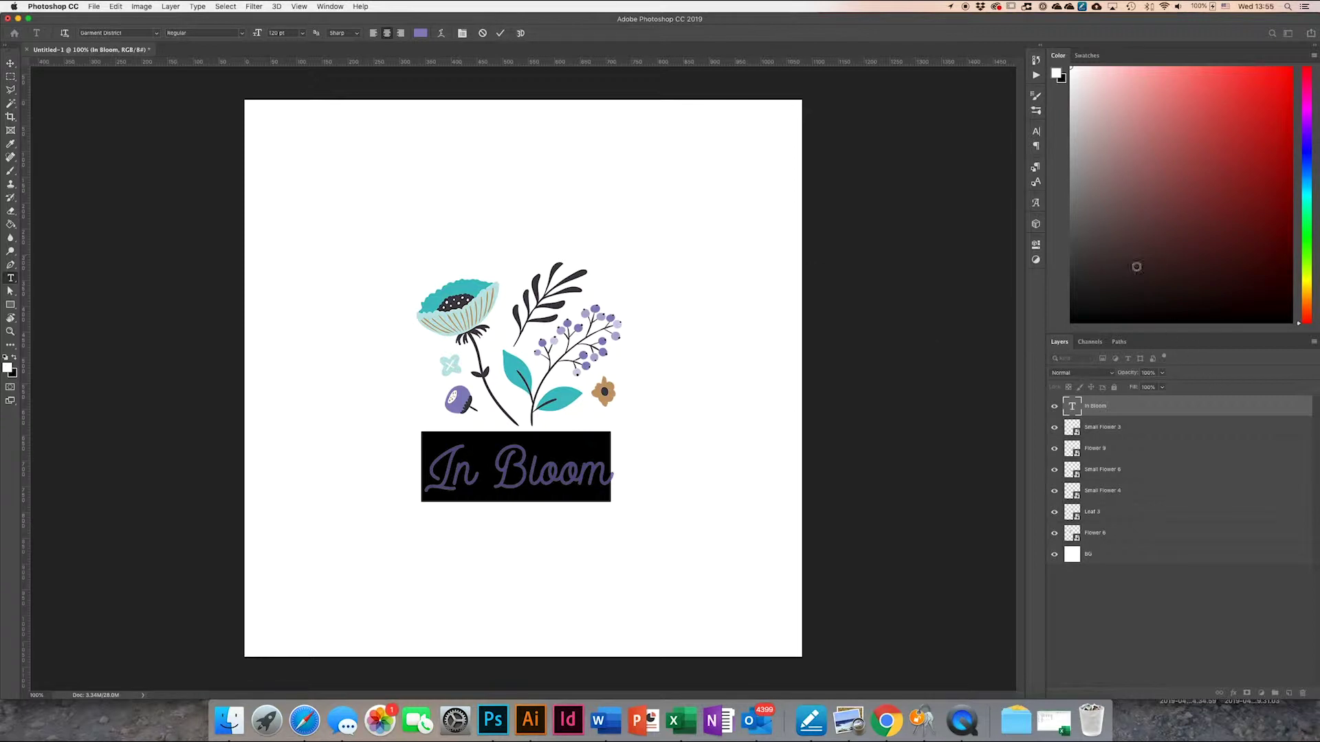
left_click(1036, 131)
Recolour the In Bloom text to dark grey #333333 and commit the edit
left_click(1008, 191)
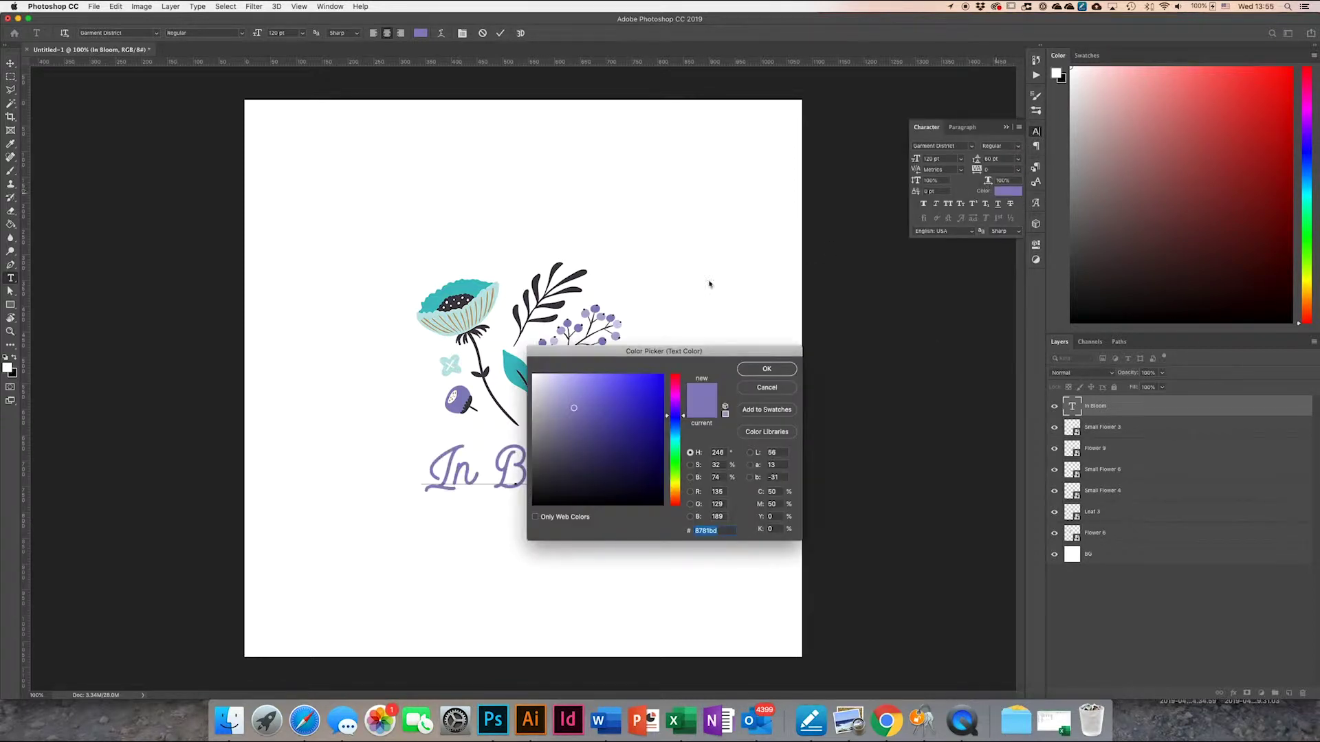
type("333333")
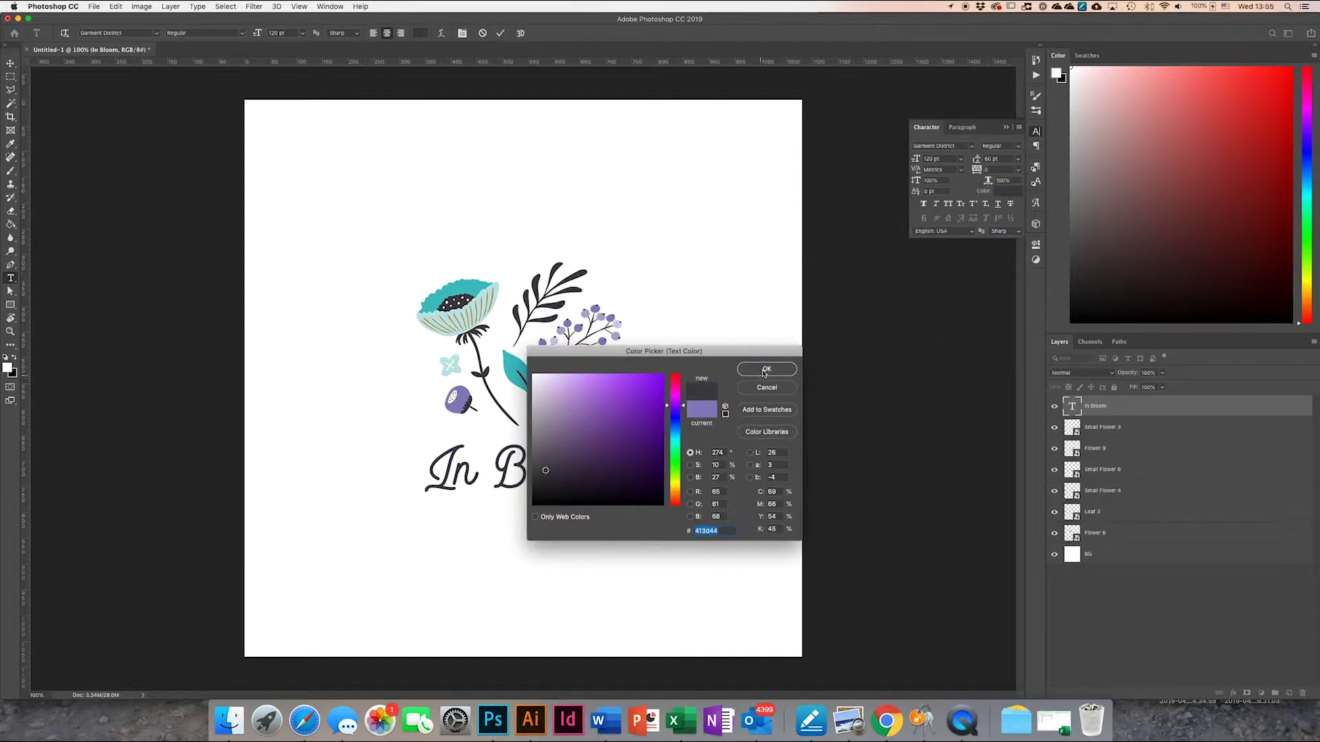
left_click(763, 371)
left_click(500, 33)
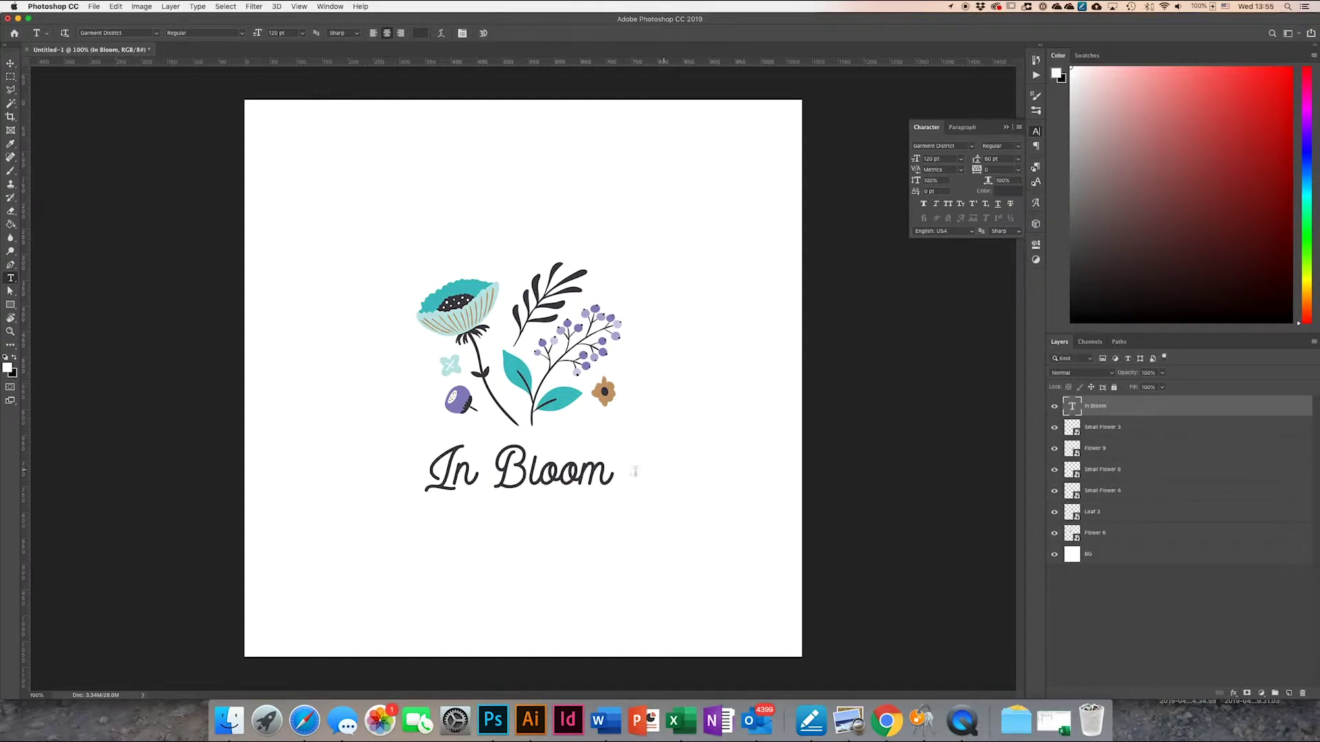
left_click(11, 63)
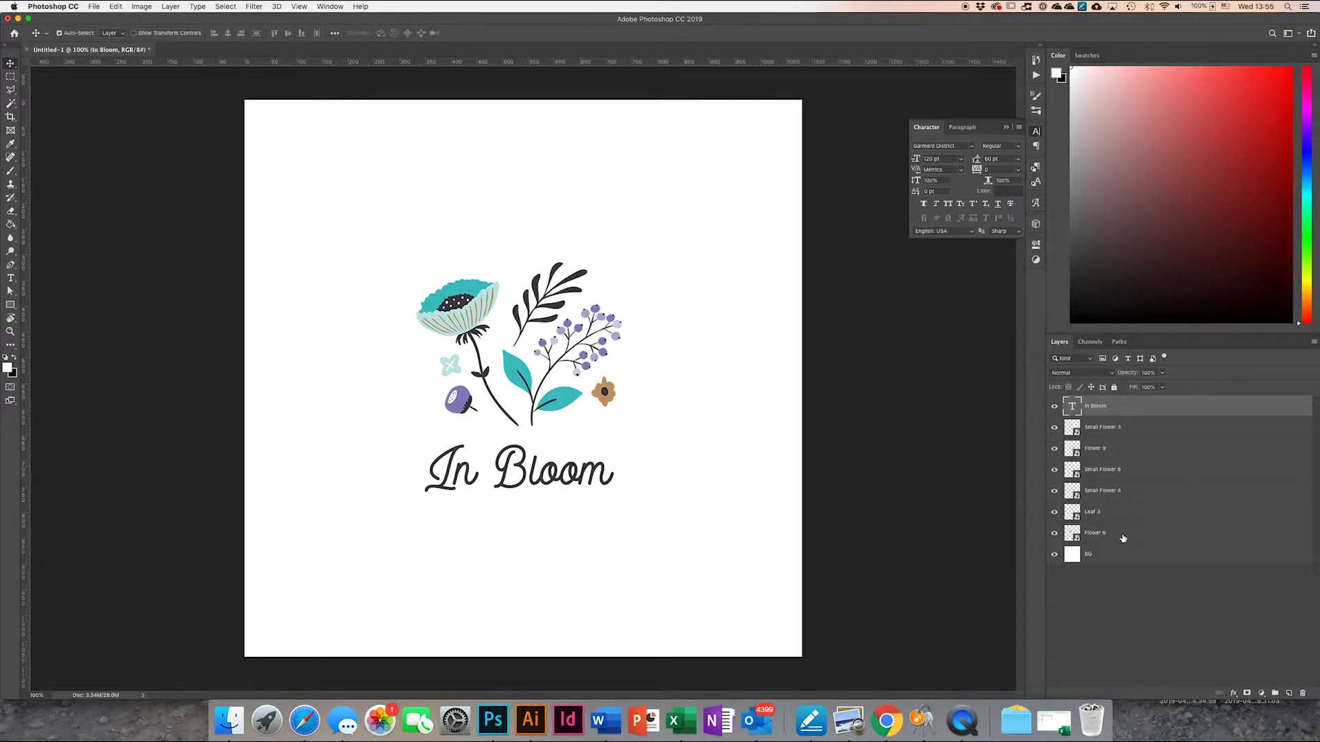
Select the BG layer, then extend the selection up to the In Bloom text layer
left_click(1123, 536)
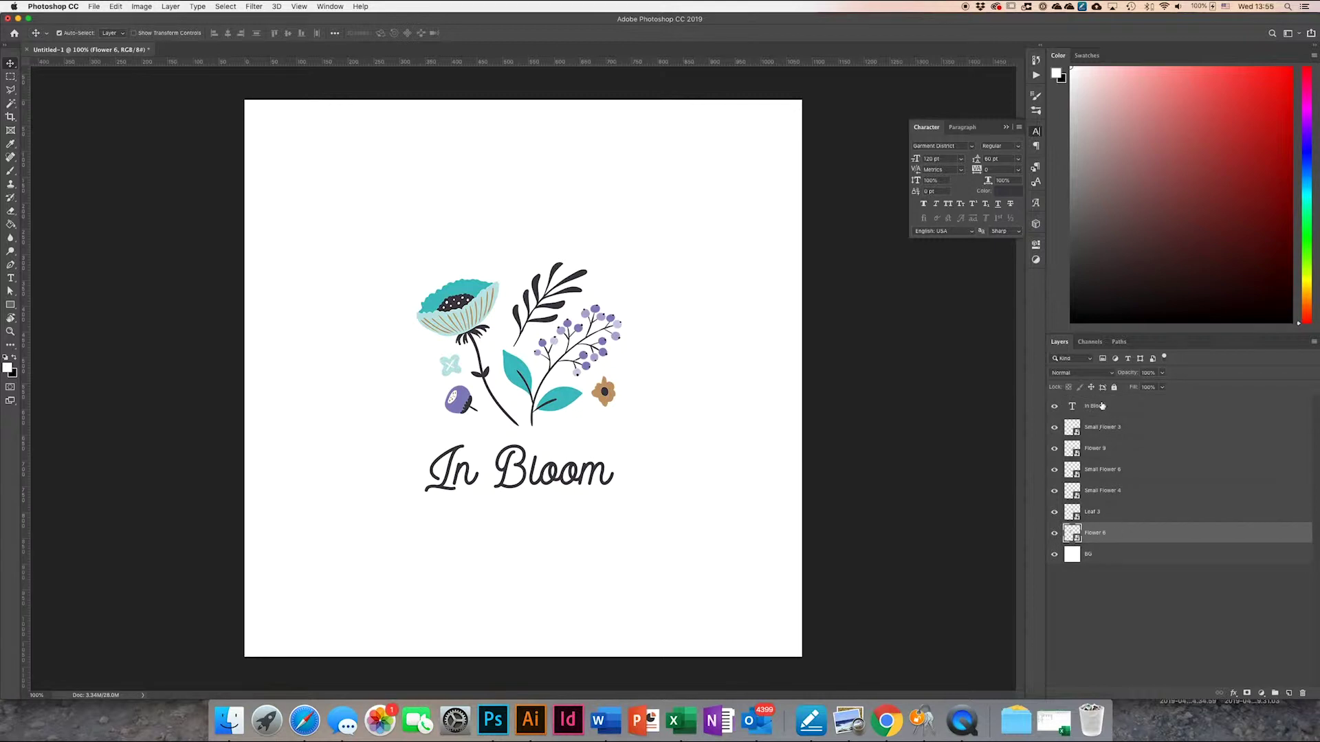
left_click(1098, 558)
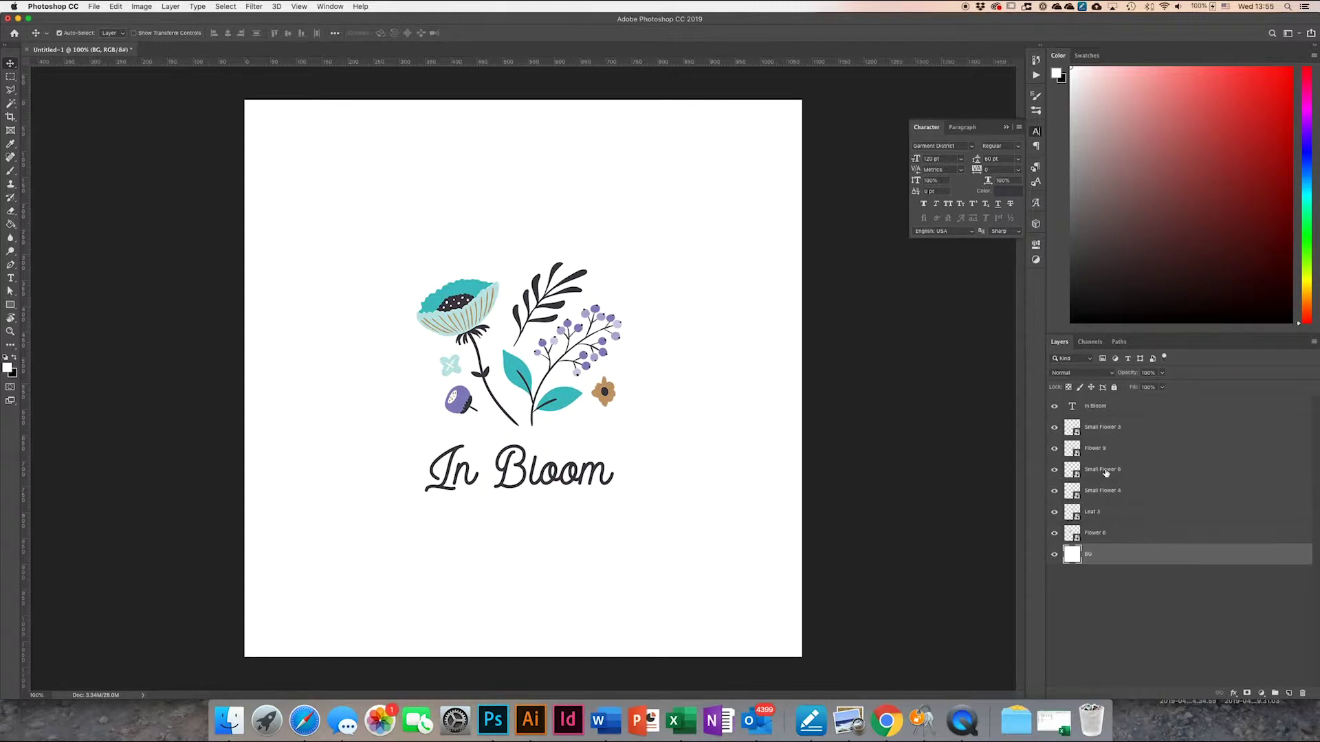
left_click(1092, 604)
left_click(1108, 562)
left_click(1102, 409, "shift")
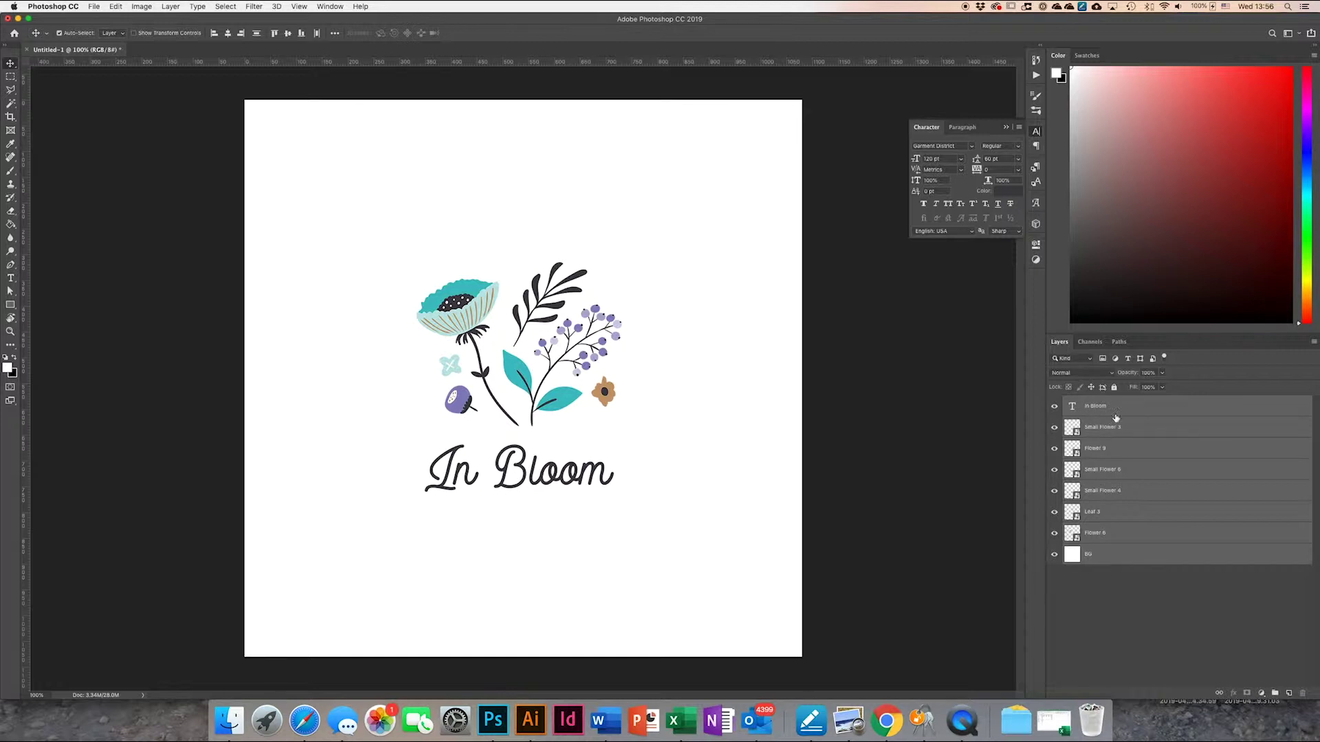
Convert the selected layers into one In Bloom smart object, then deselect it
right_click(1119, 412)
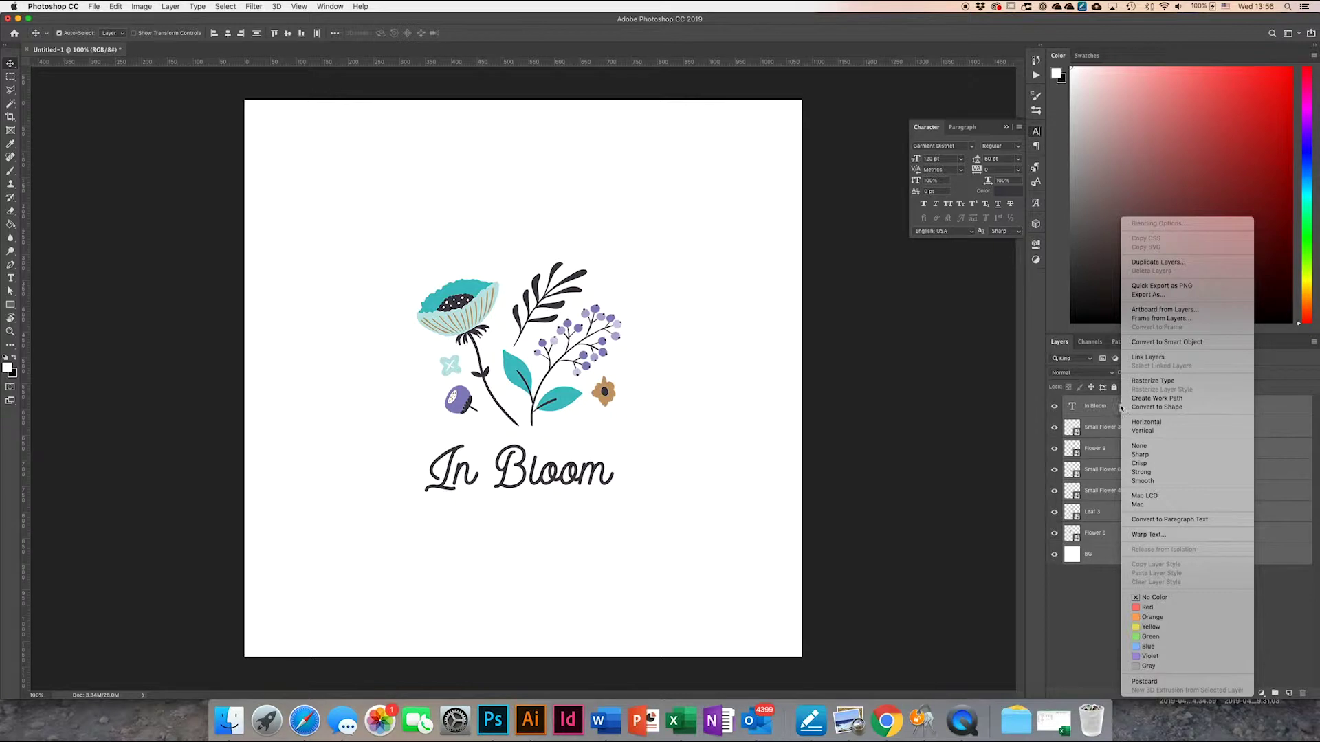
left_click(1152, 343)
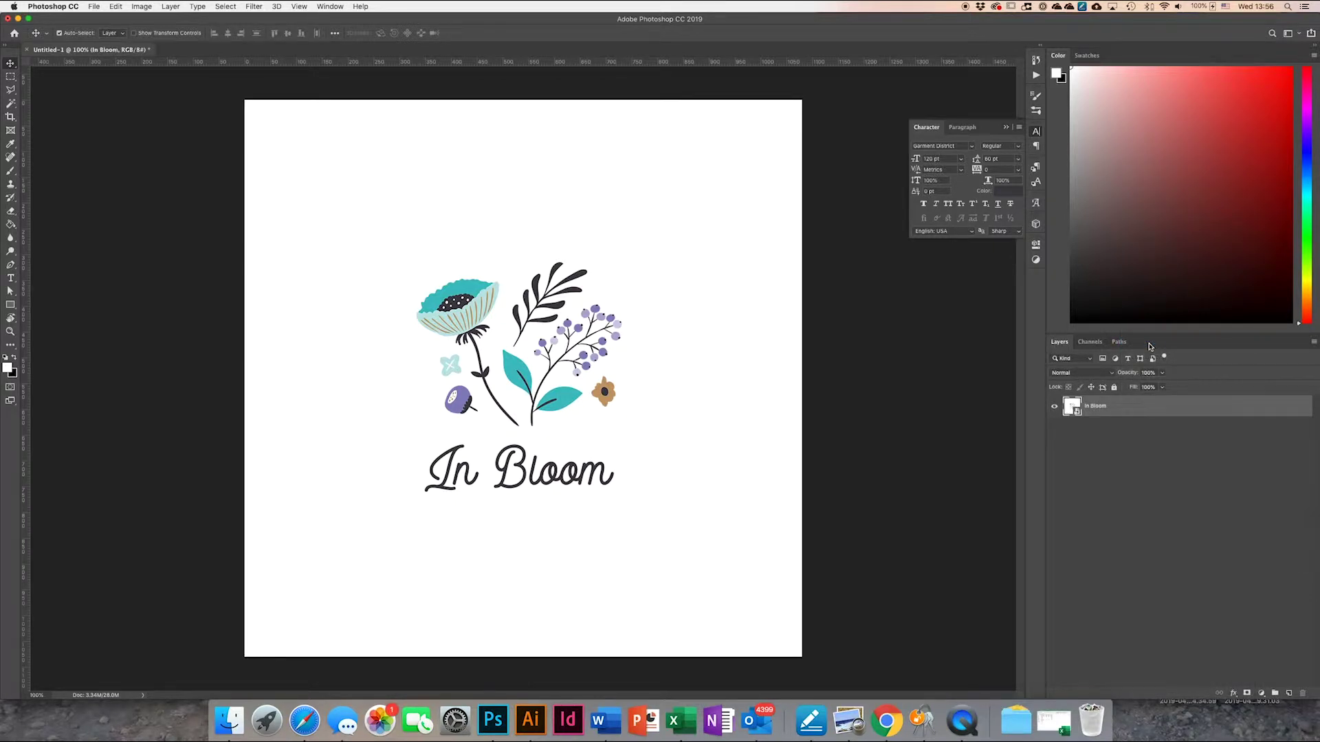
left_click(1093, 411)
left_click(1118, 468)
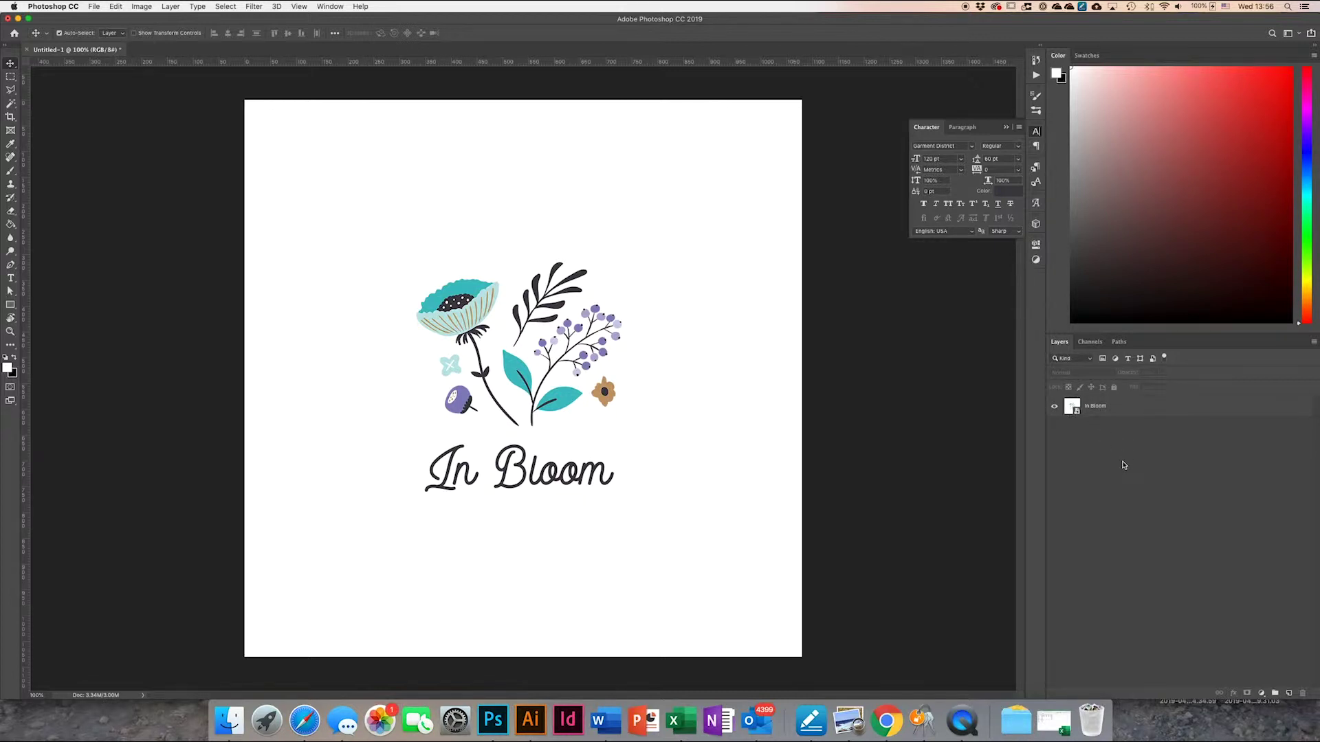
left_click(329, 7)
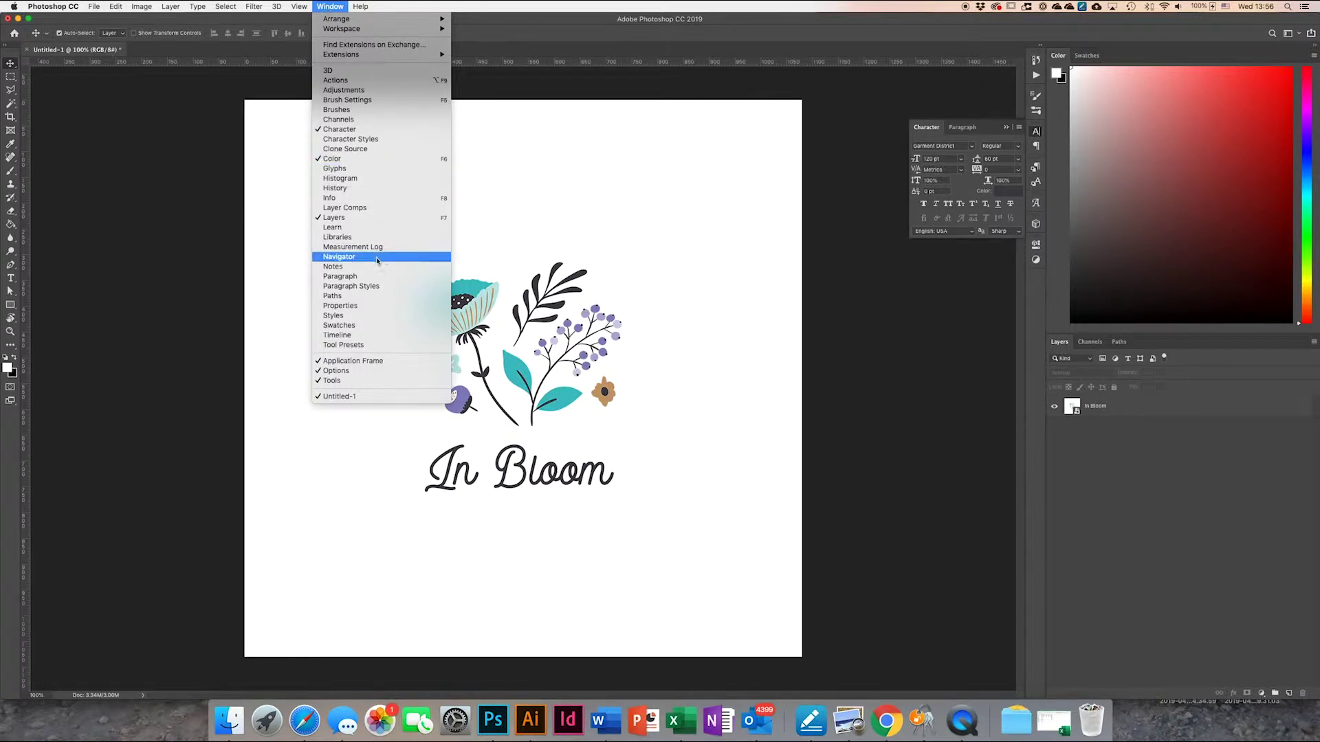
Show the Timeline panel and create a frame animation with the In Bloom design as frame 1
left_click(351, 337)
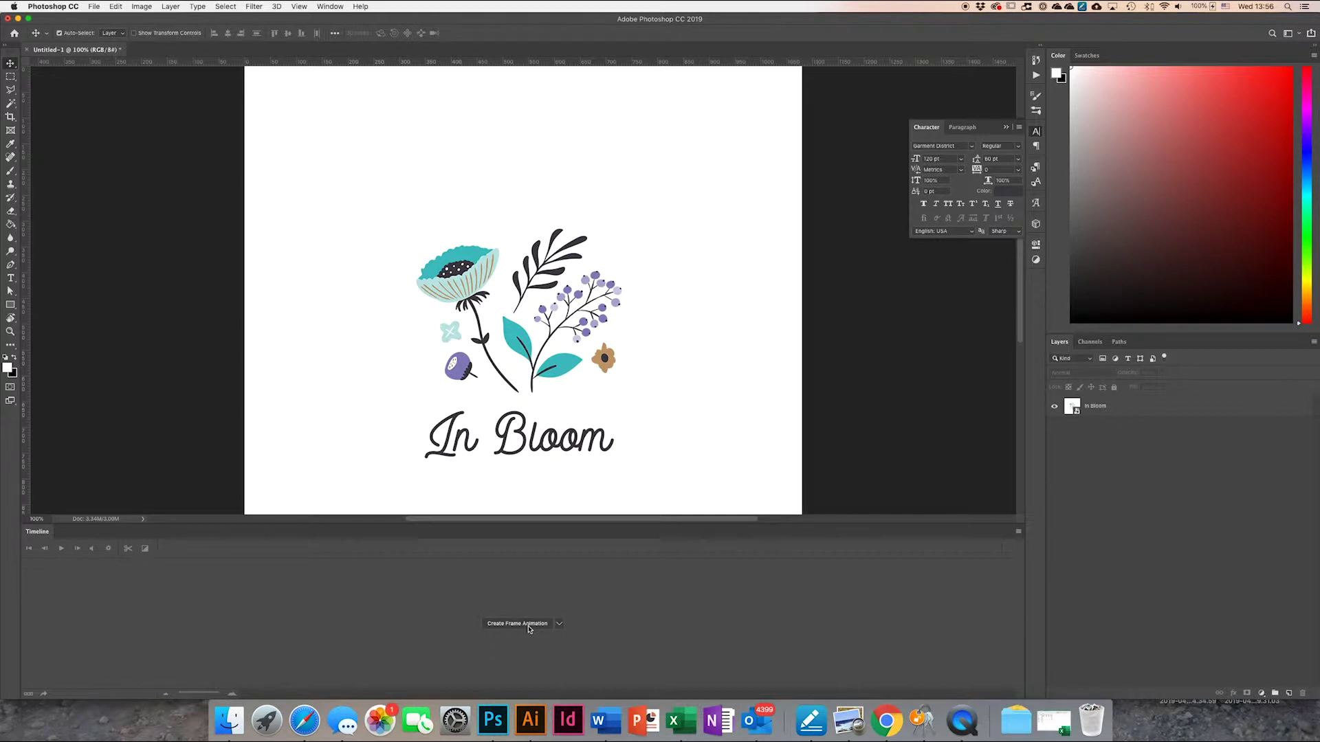
left_click(559, 625)
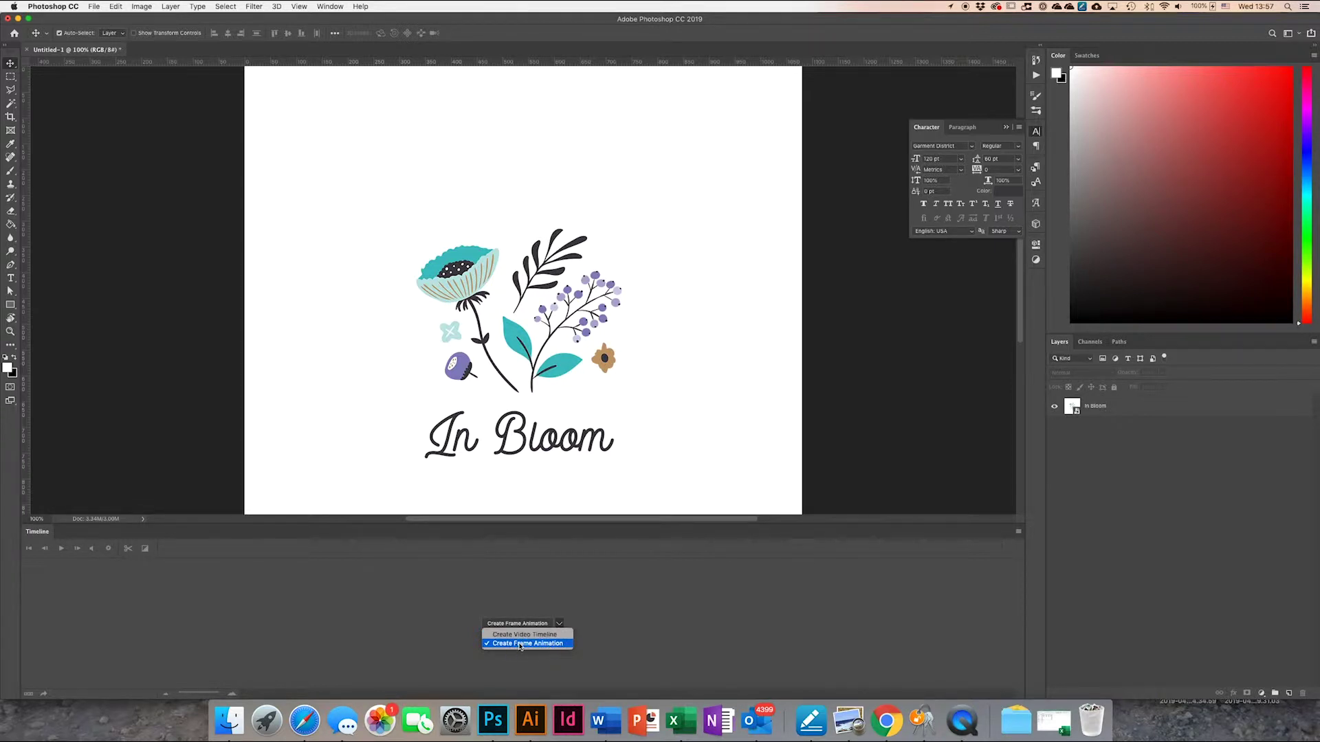
left_click(520, 644)
left_click(514, 624)
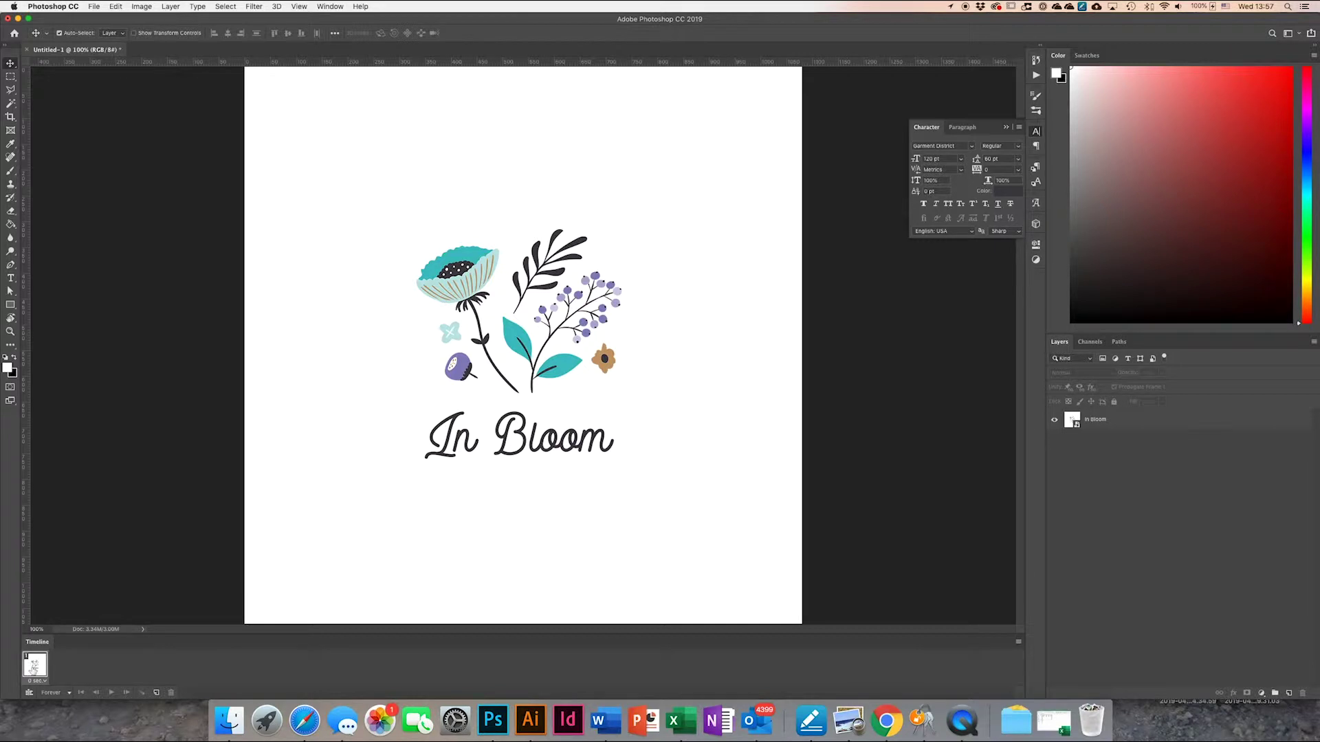
Give frame 1 a 0.2-second delay, duplicate it as frame 2, and preview playback
left_click(44, 681)
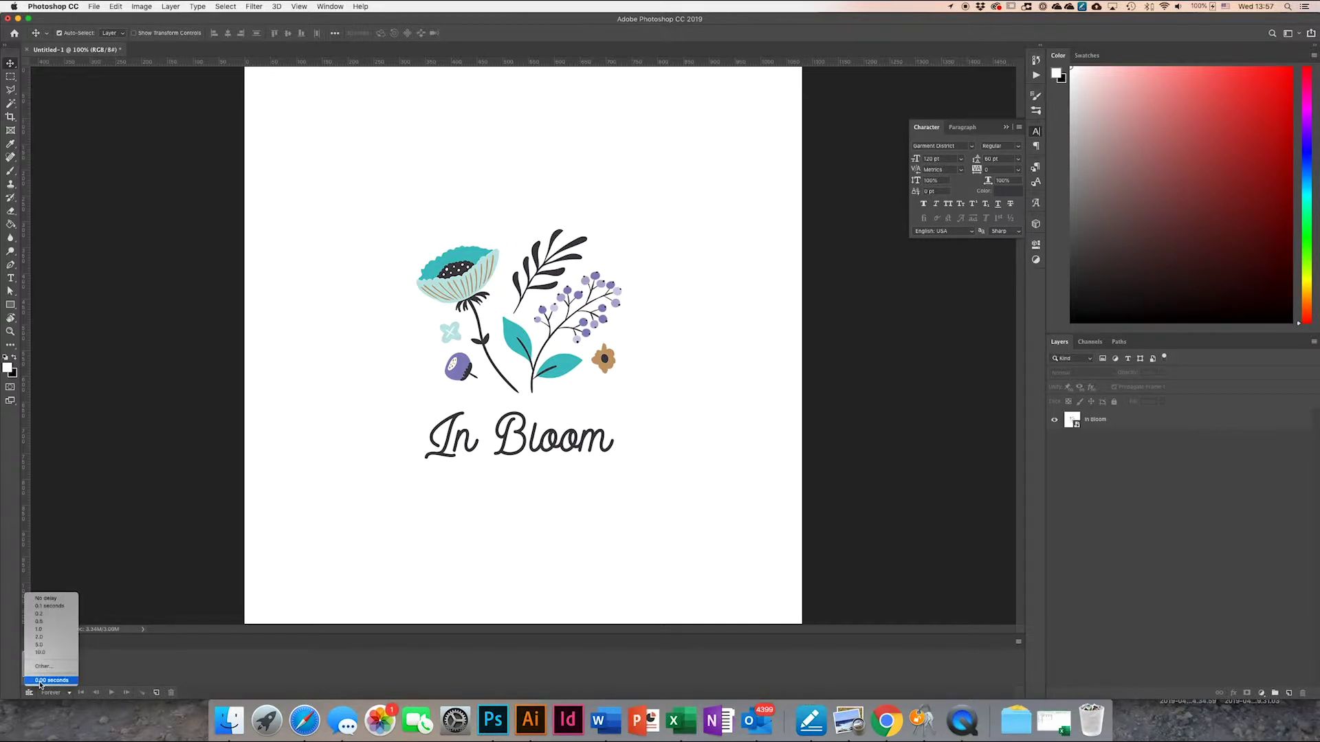
left_click(40, 614)
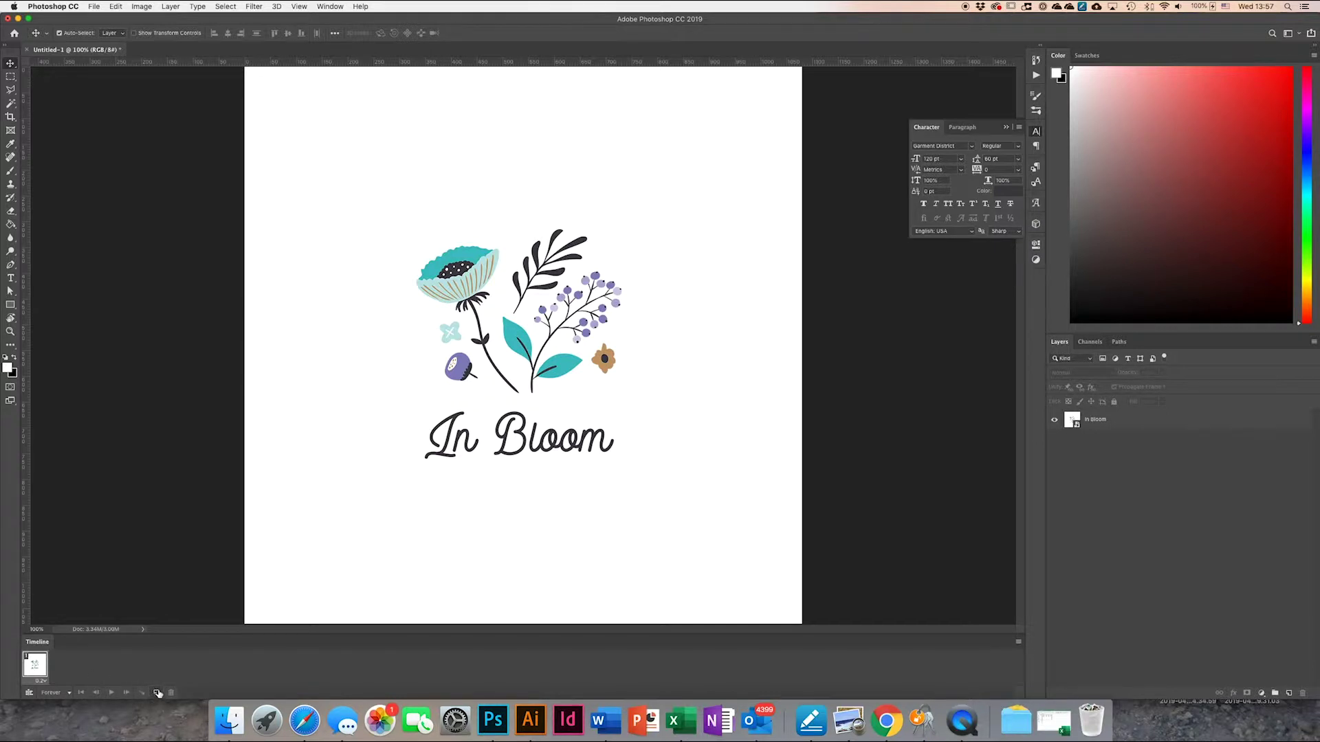
left_click(156, 694)
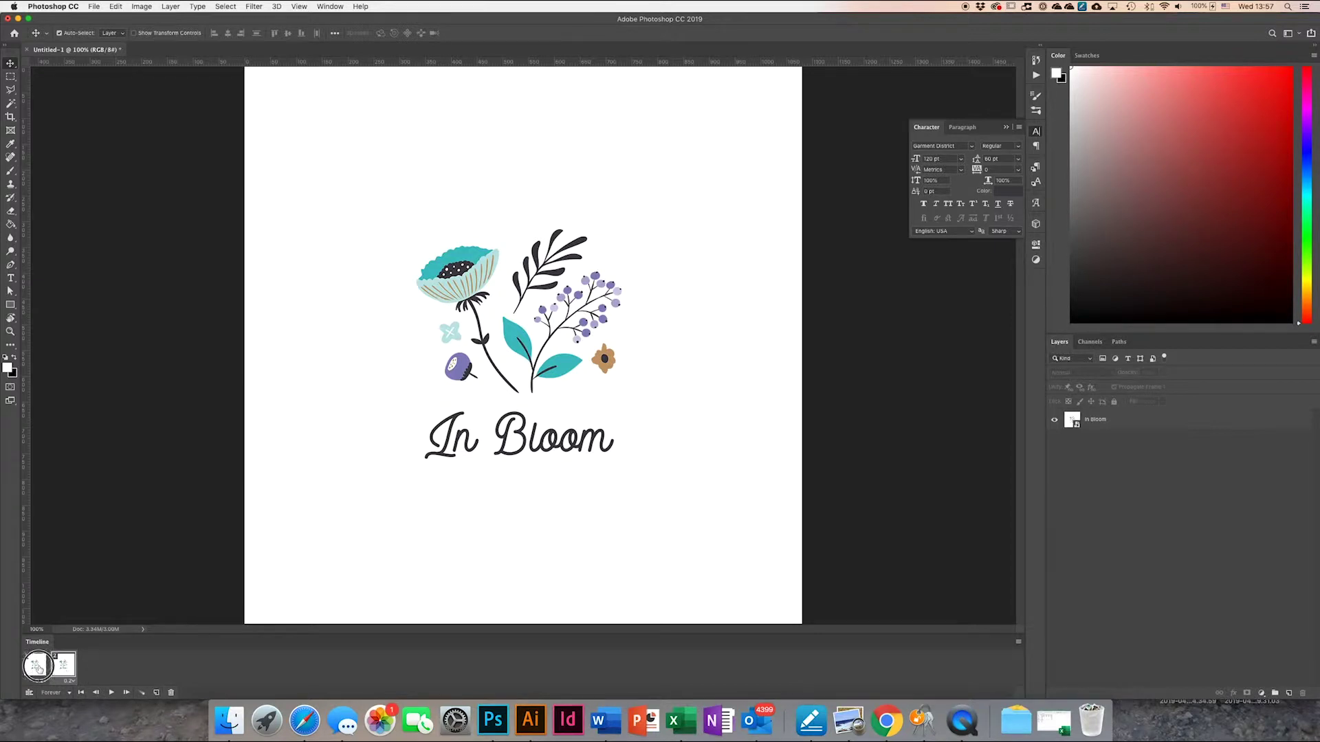
key("space")
Select the In Bloom layer with frame 2 active and bring up its layer context menu
left_click(38, 669)
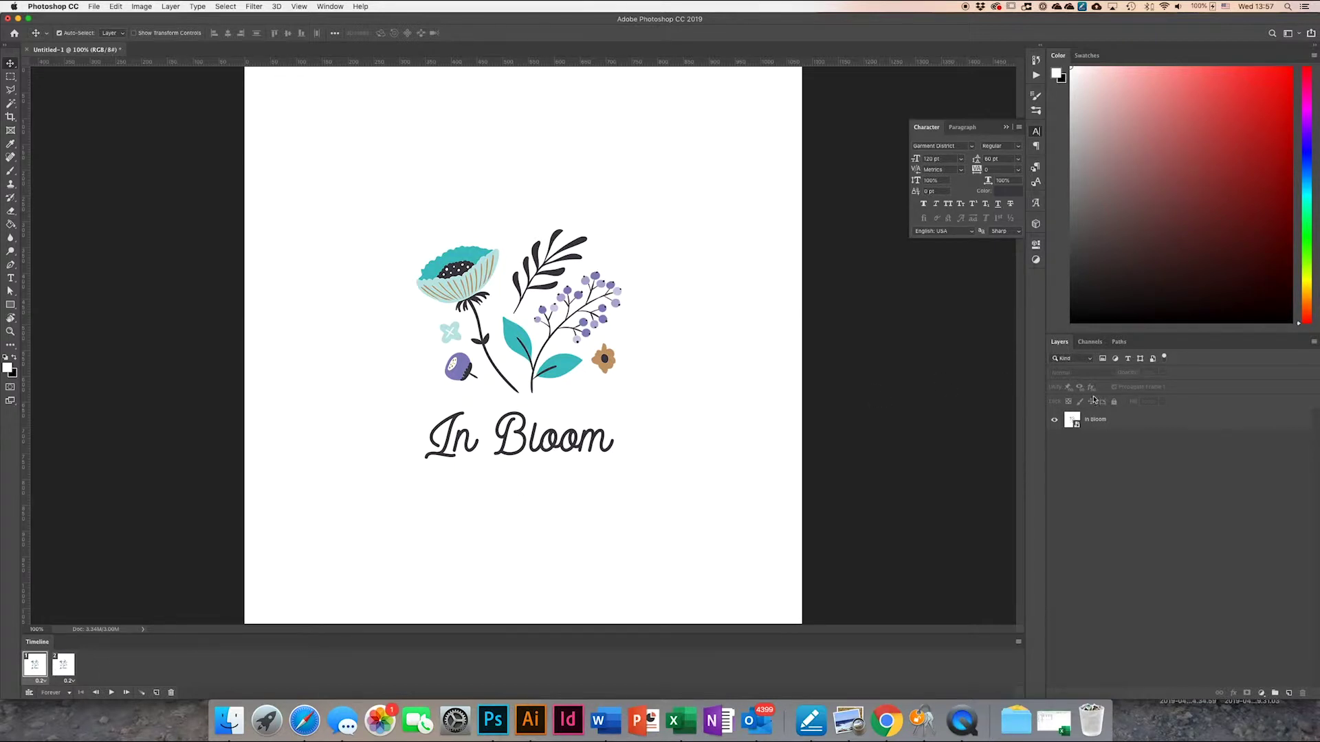
left_click(1113, 419)
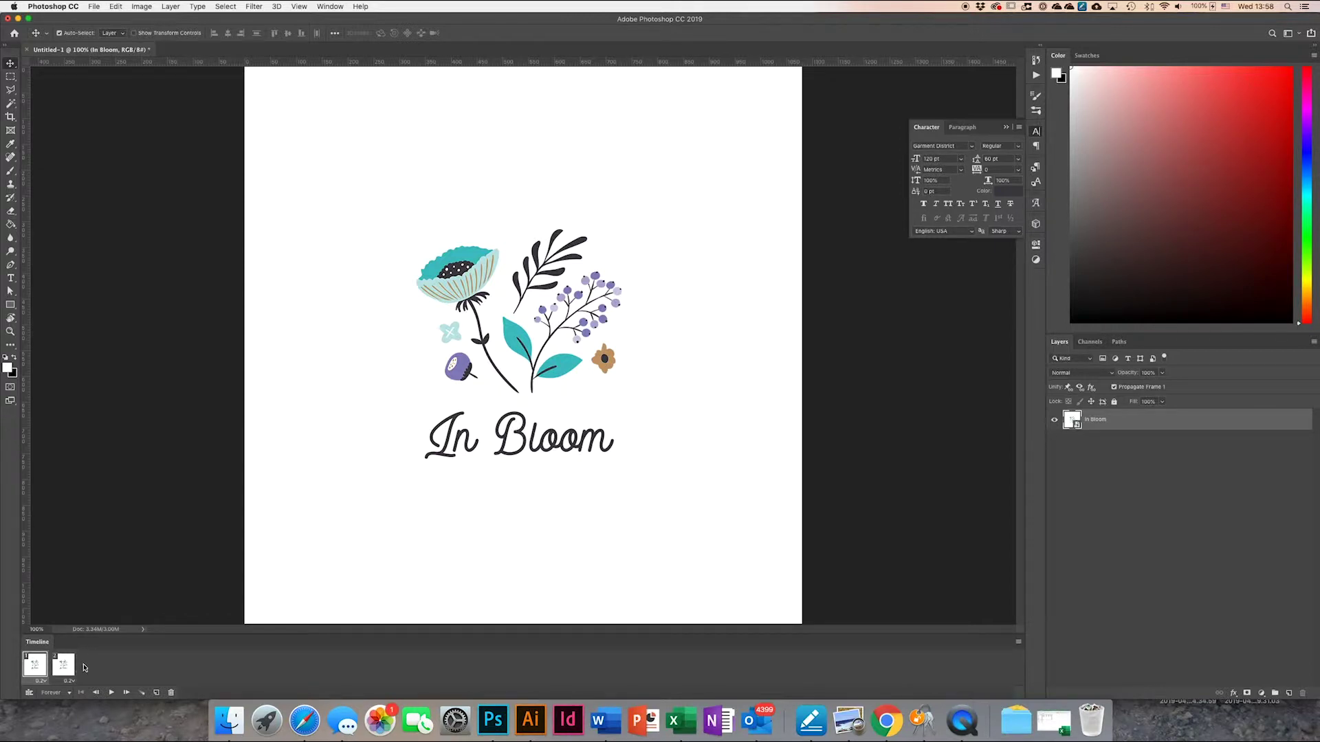
left_click(63, 667)
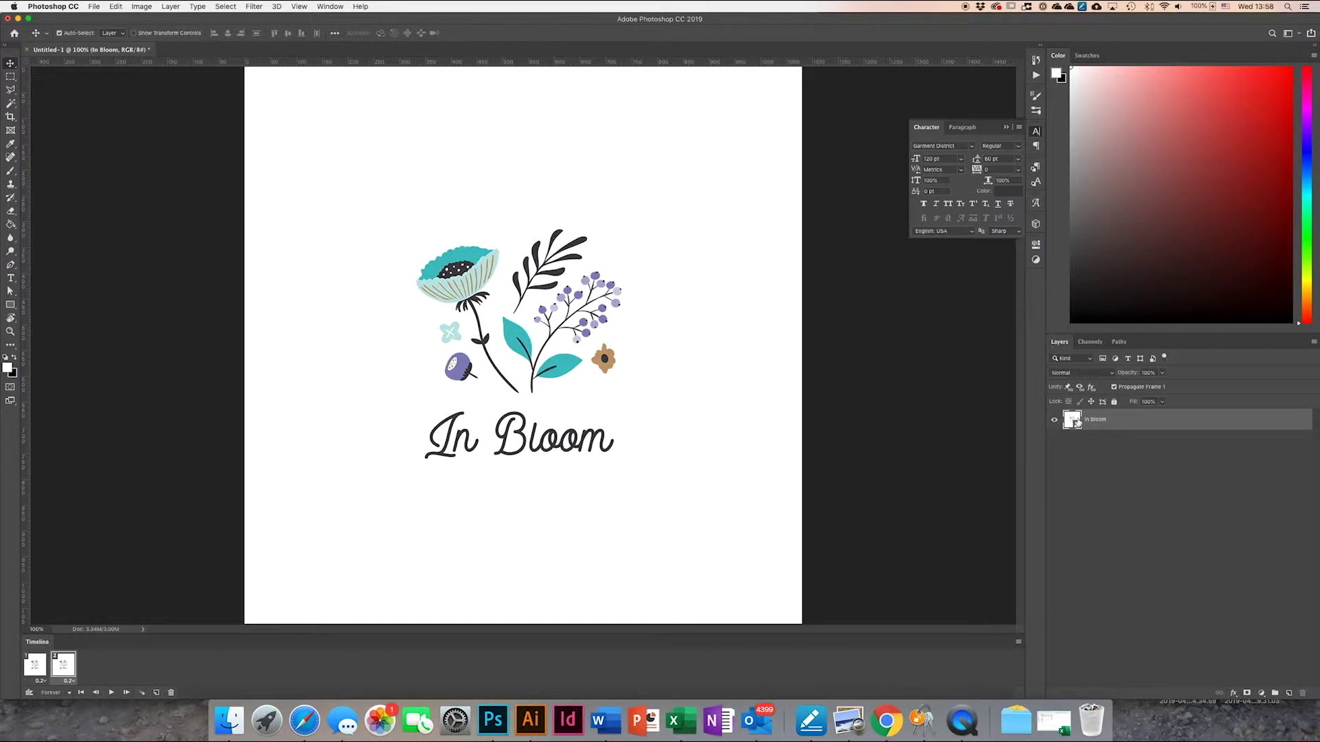
right_click(1128, 422)
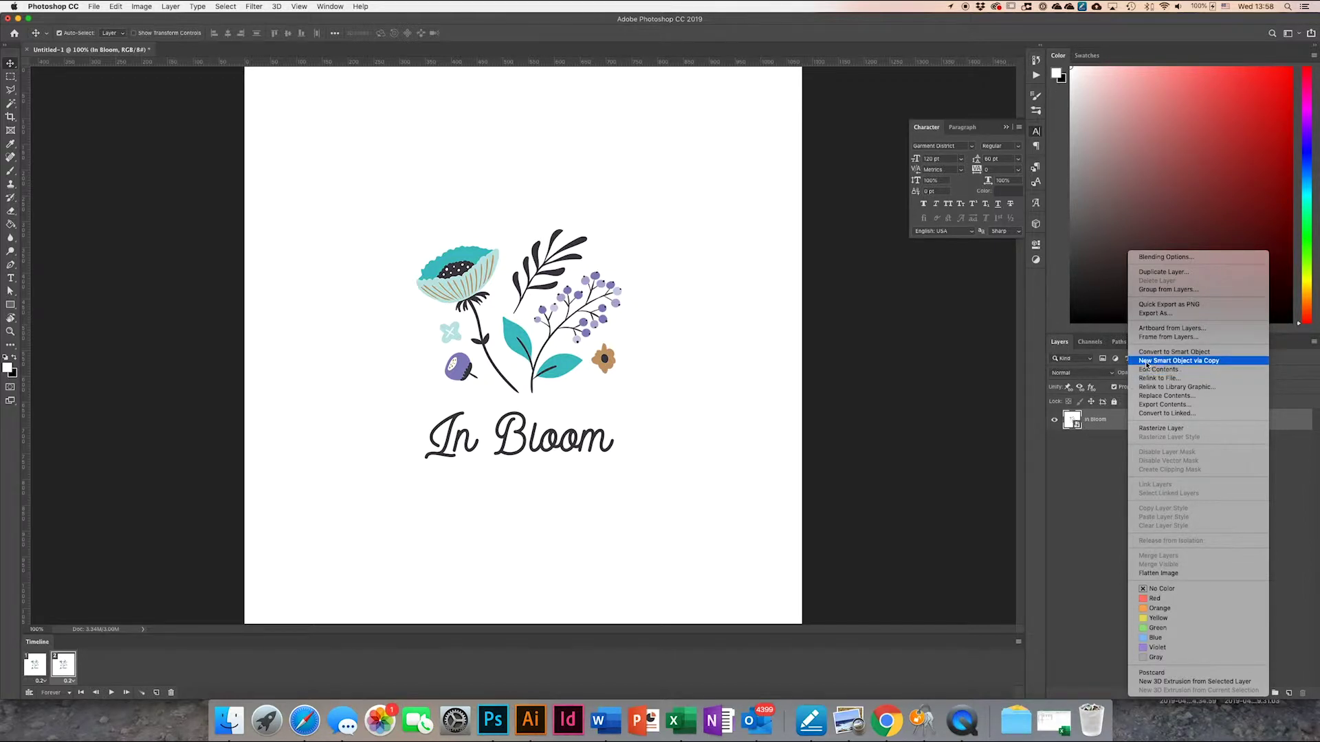
Make a New Smart Object via Copy, move it below, and name it 'In Bloom 2'
left_click(1146, 361)
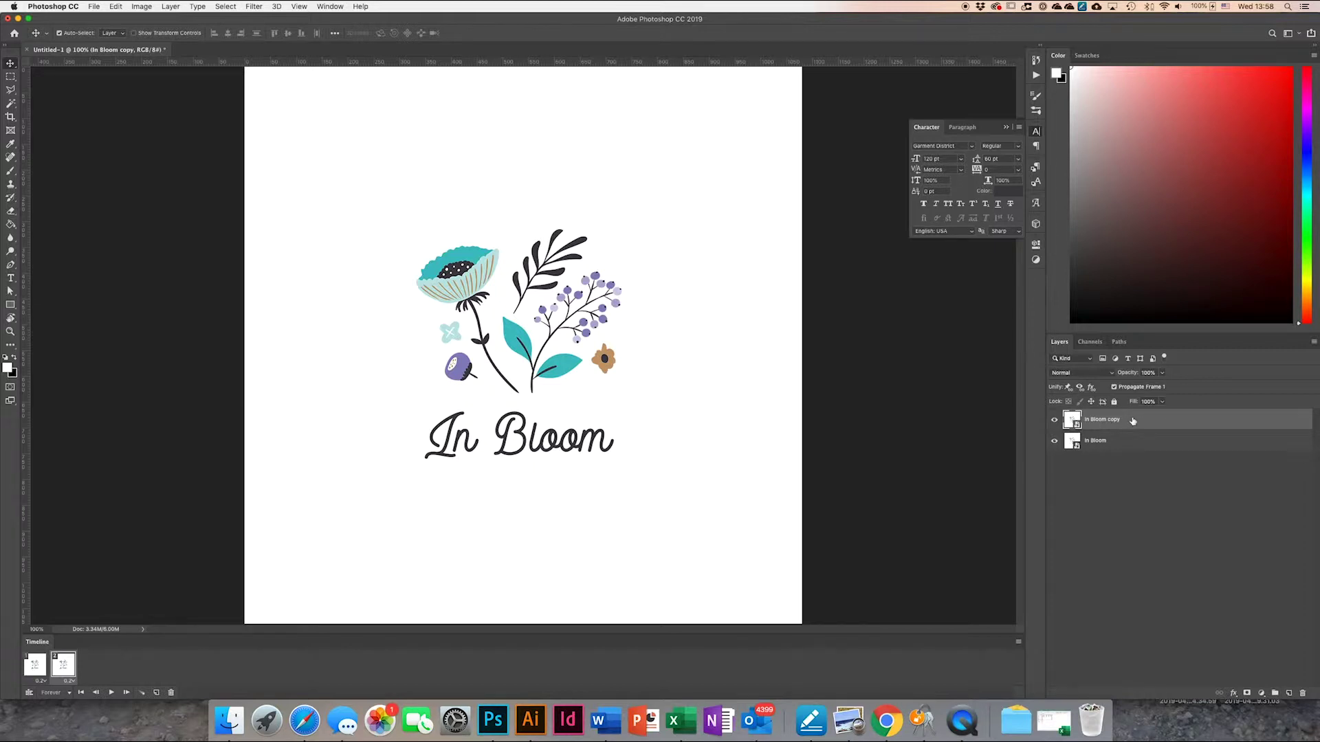
left_click_drag(1139, 424, 1102, 443)
double_click(1112, 441)
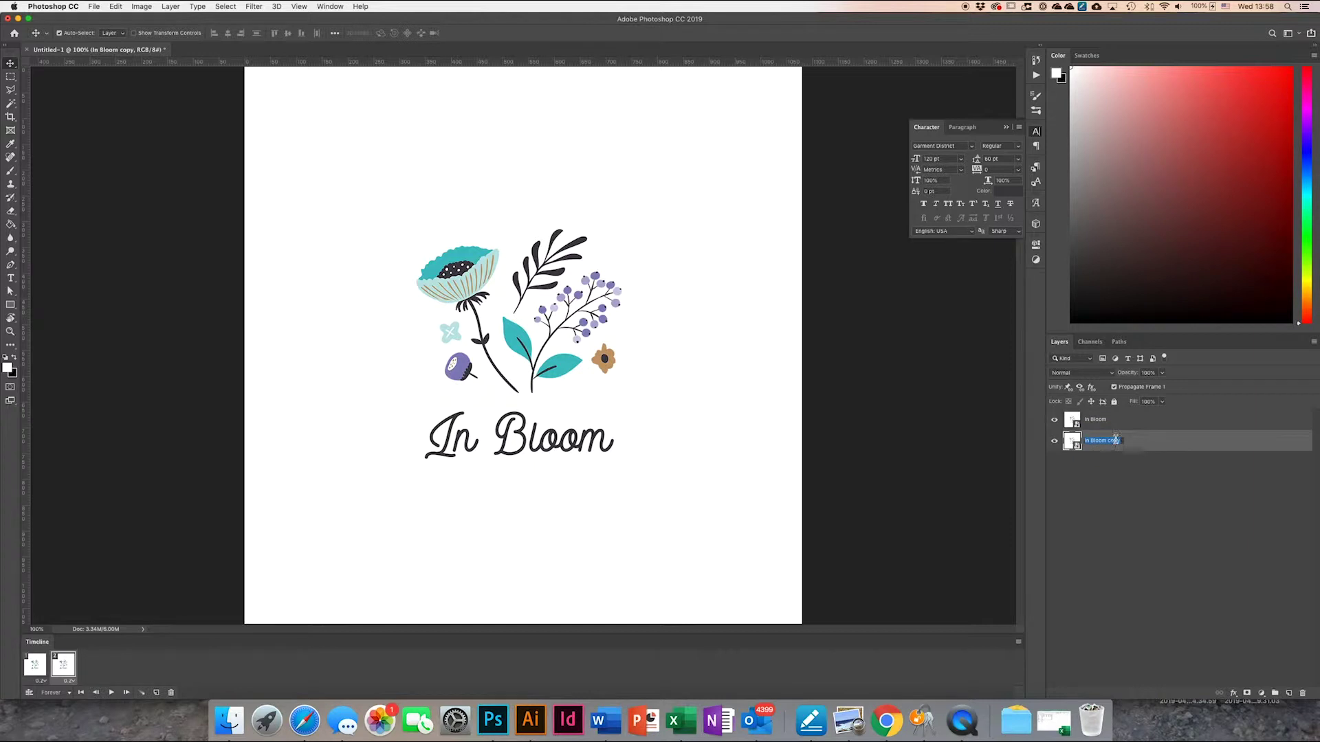
type("In Bloom 2")
key("Return")
Rename the original In Bloom layer to 'In Bloom 1'
left_click(1122, 422)
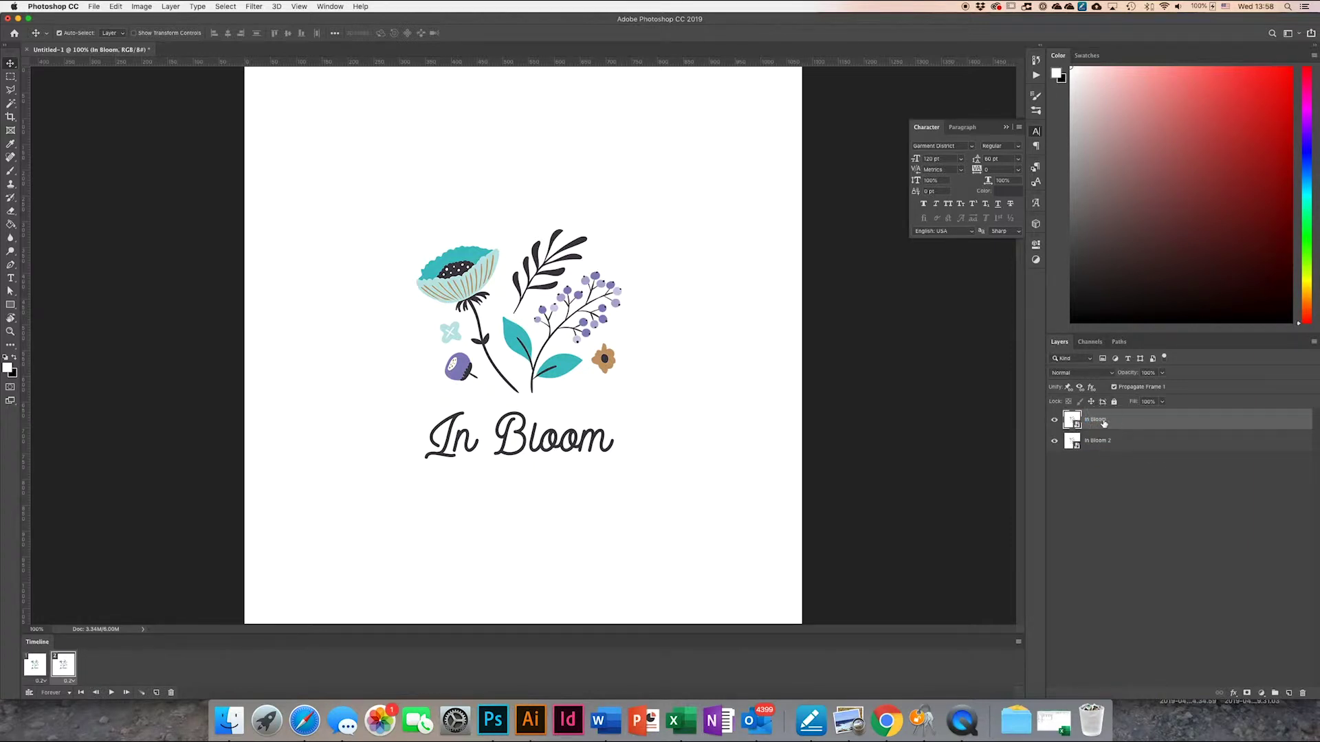
double_click(1099, 419)
type("1")
key("Return")
In frame 2, hide In Bloom 1 and open In Bloom 2's contents as In Bloom.psb
left_click(35, 670)
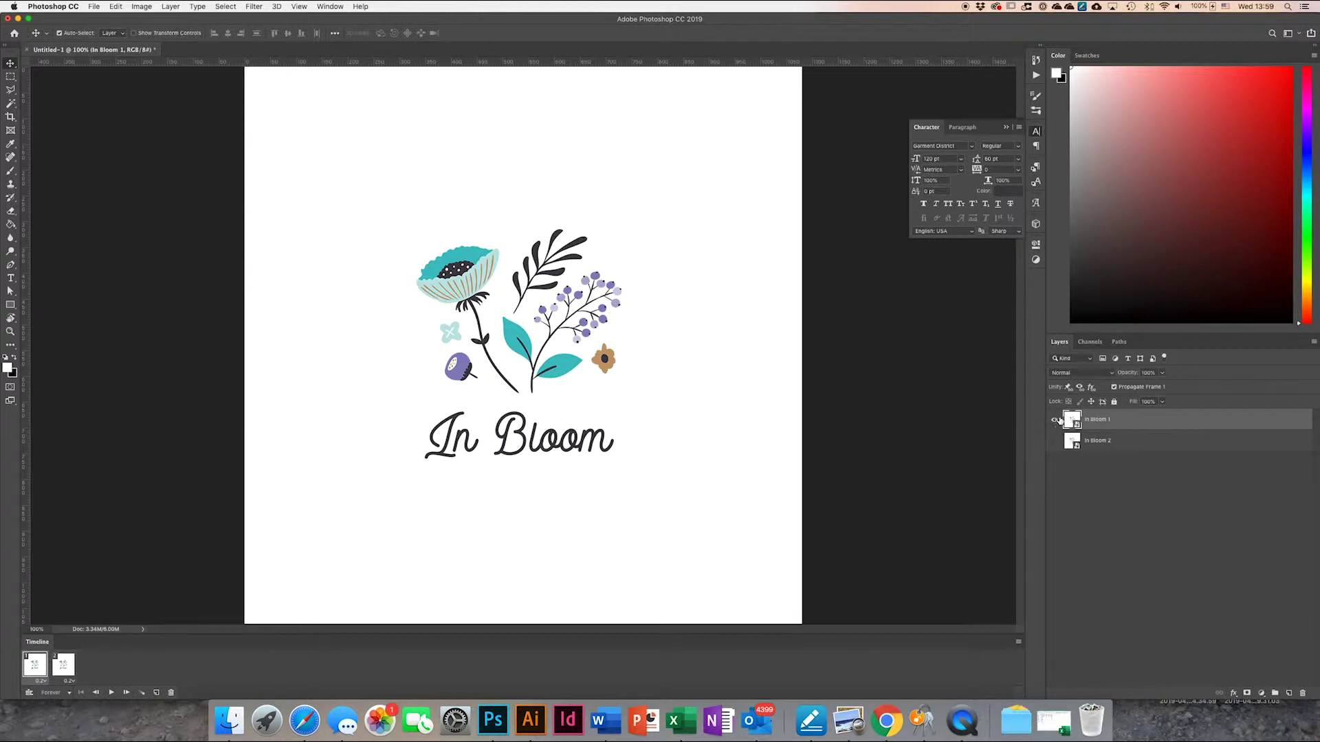
left_click(64, 664)
left_click(1055, 420)
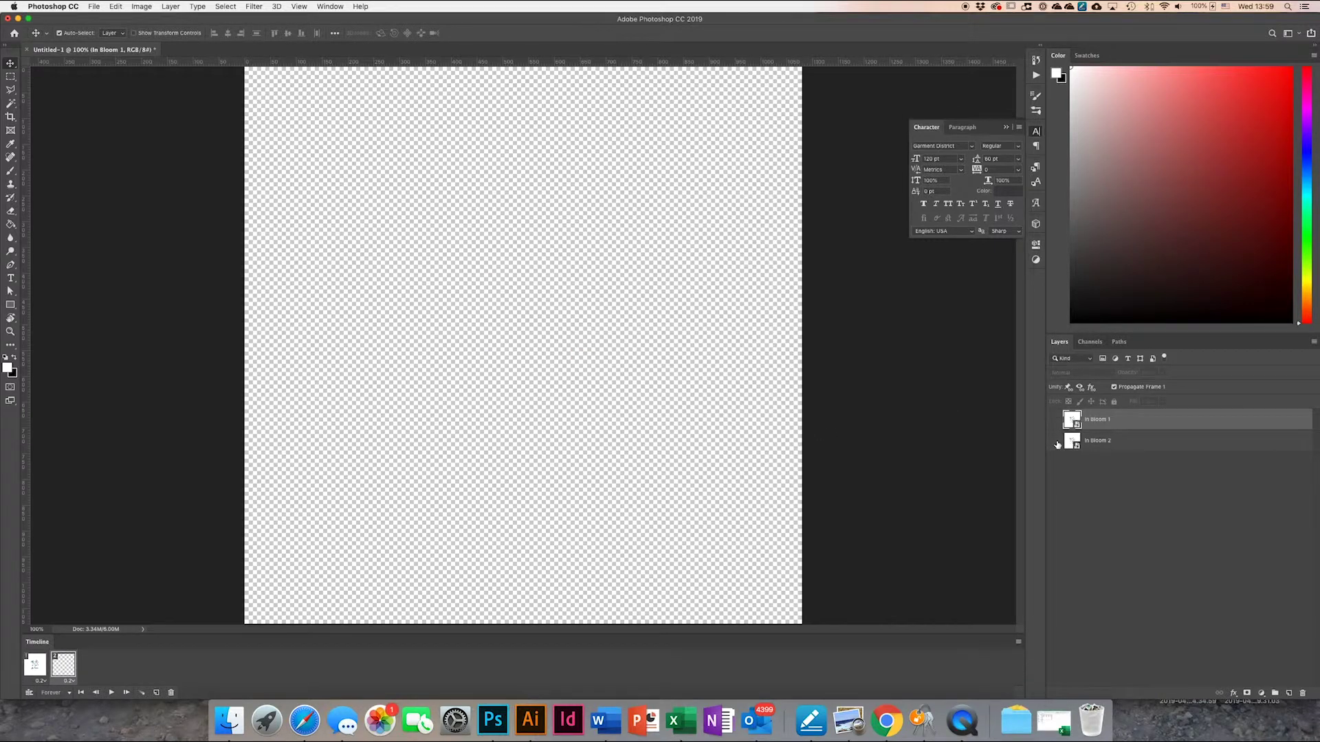
left_click(1131, 440)
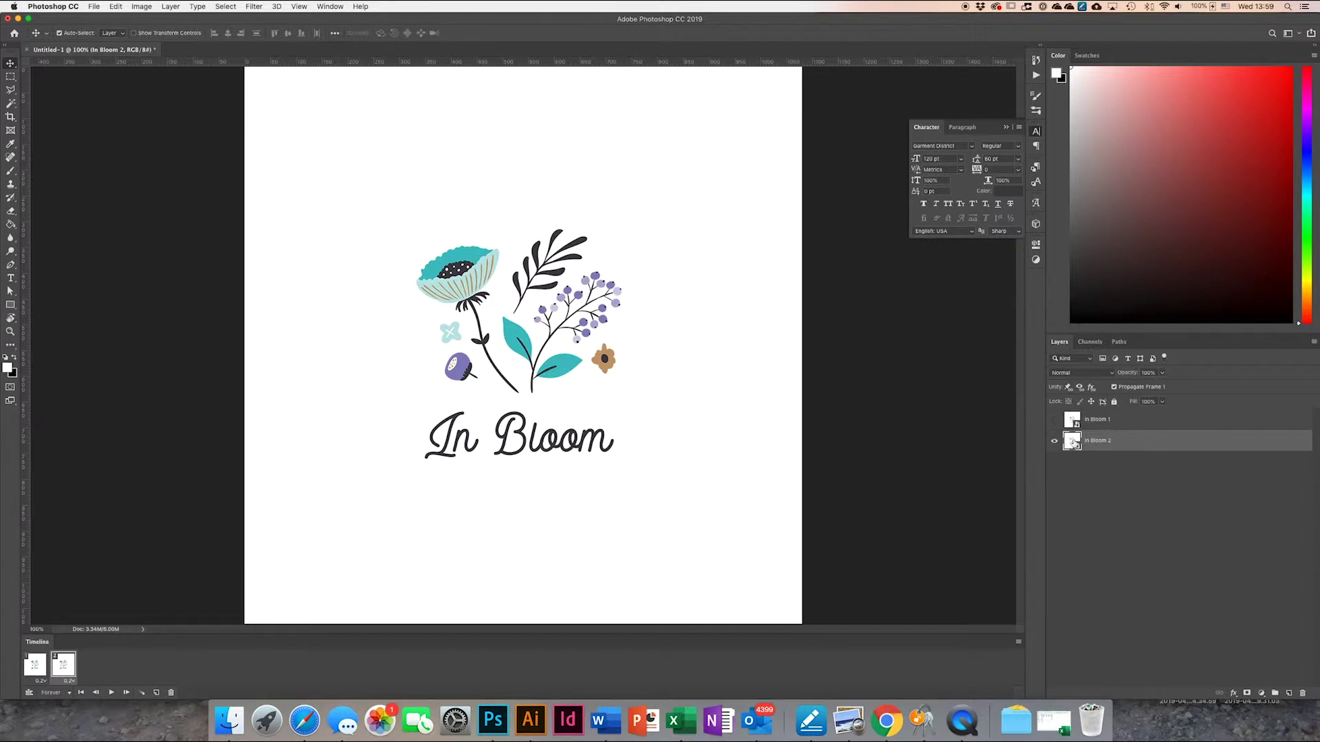
double_click(1072, 442)
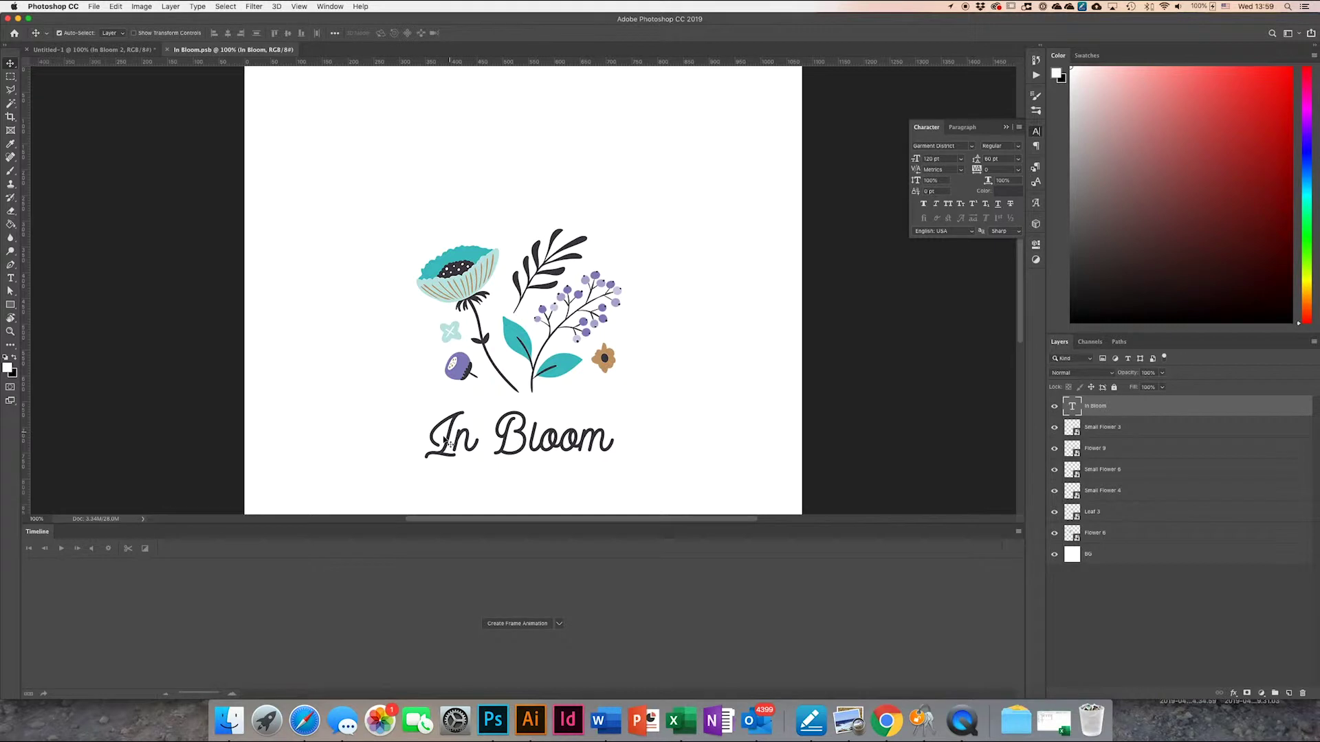
Change the In Bloom text colour to teal sampled from the flower
left_click(1005, 193)
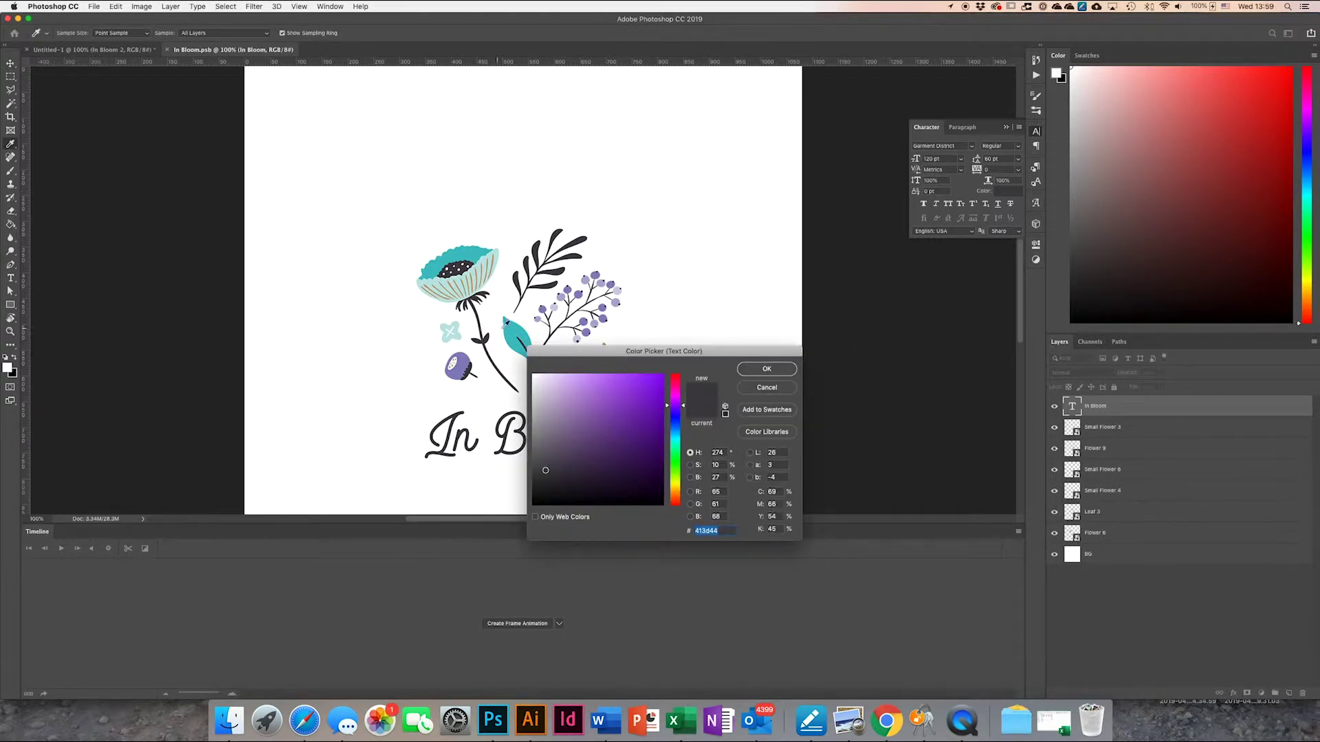
left_click(514, 324)
left_click(784, 372)
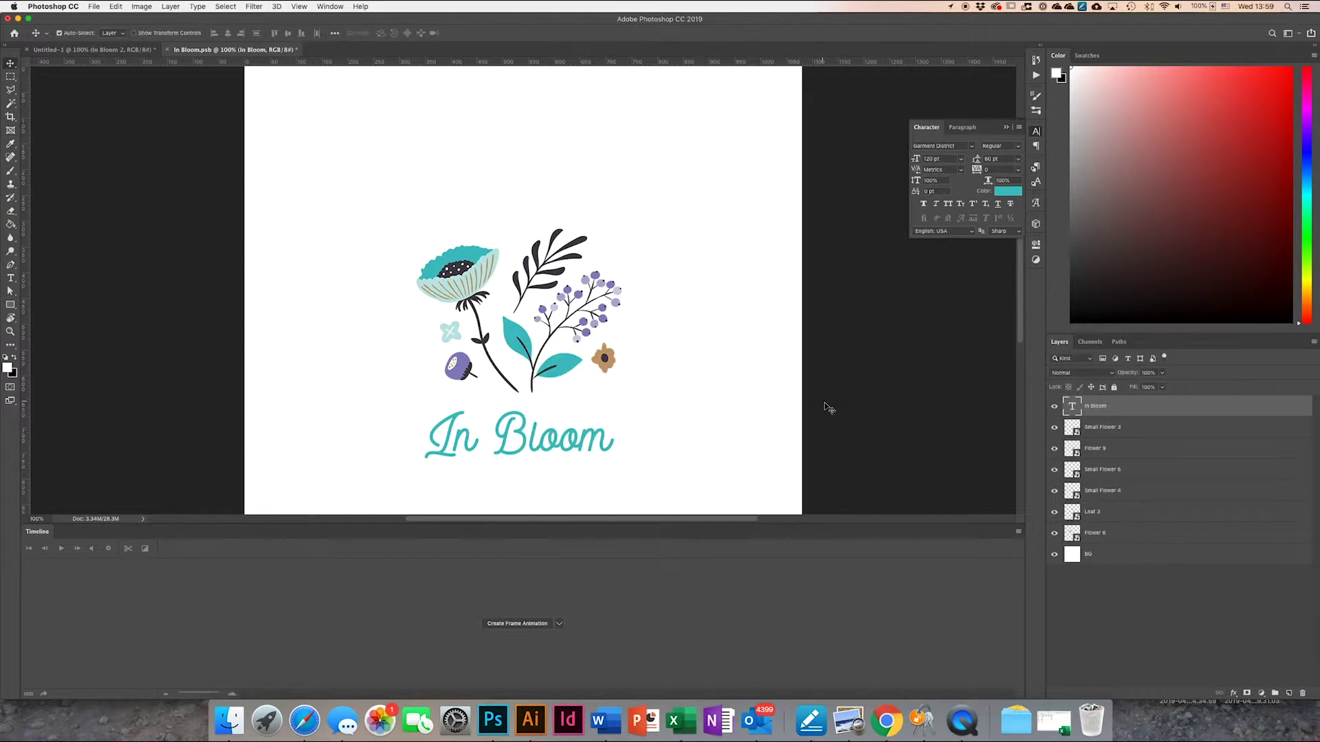
Save In Bloom.psb and close its tab
left_click(94, 6)
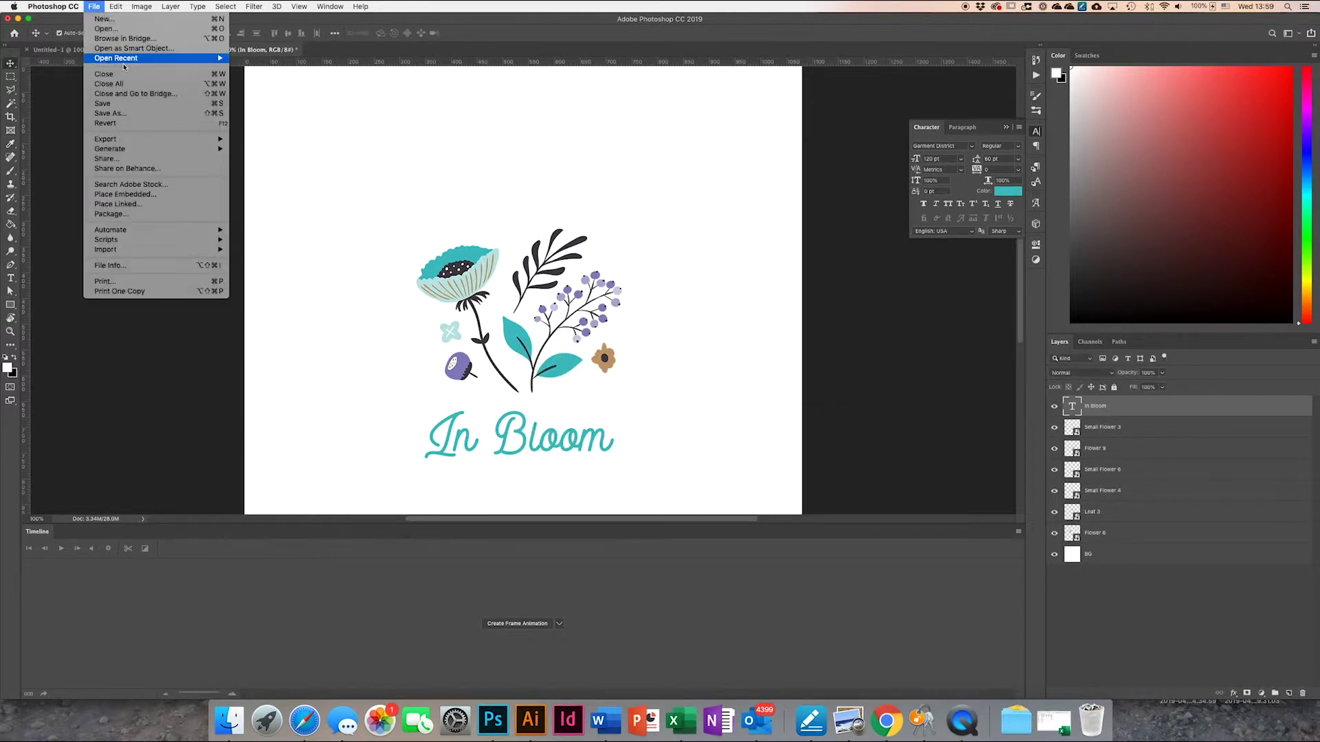
left_click(121, 103)
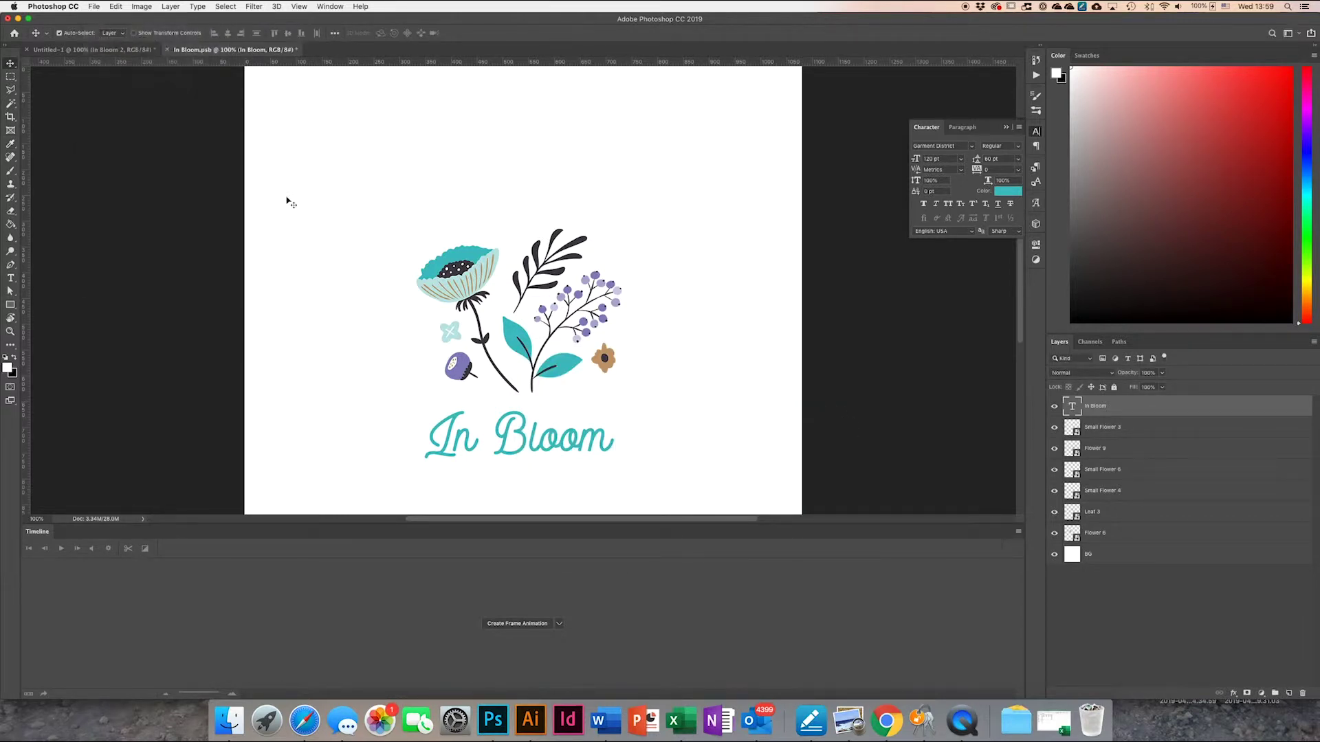
left_click(168, 50)
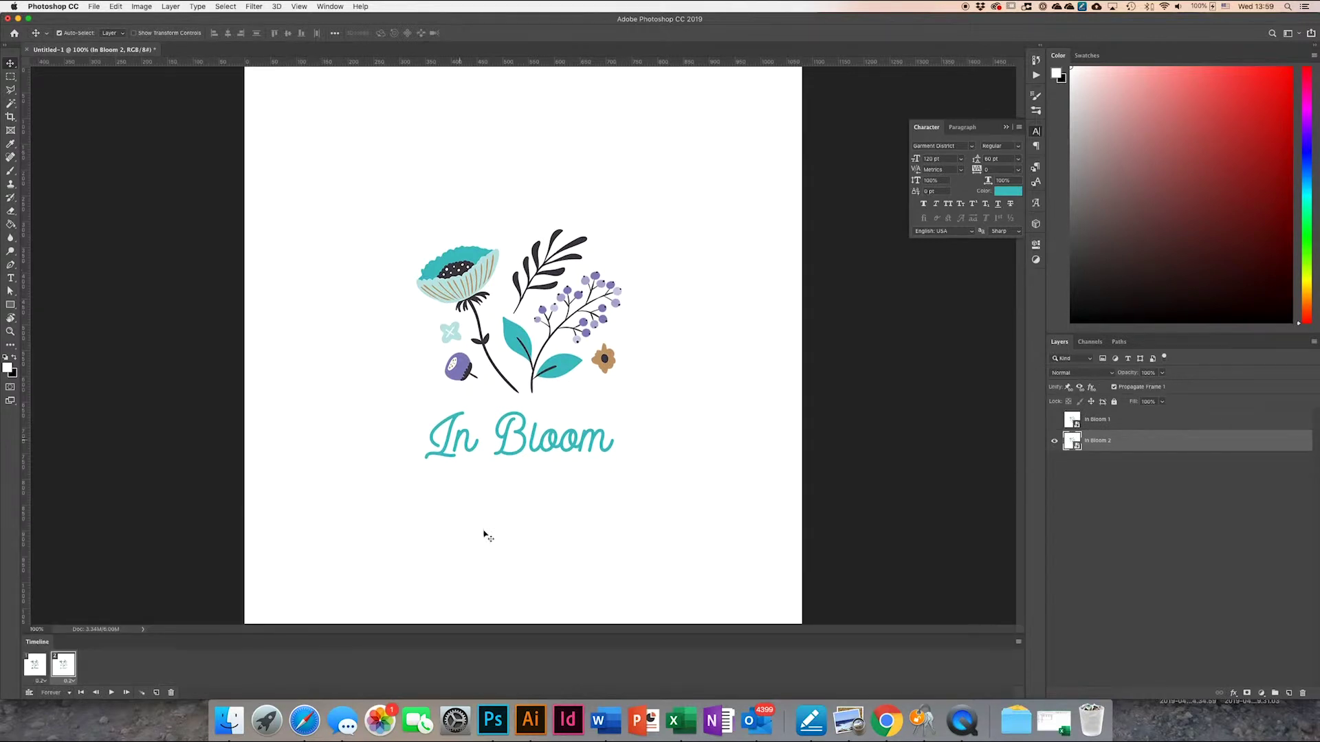
Play and stop the two-frame preview, then reopen the In Bloom smart object contents
left_click(112, 694)
left_click(110, 693)
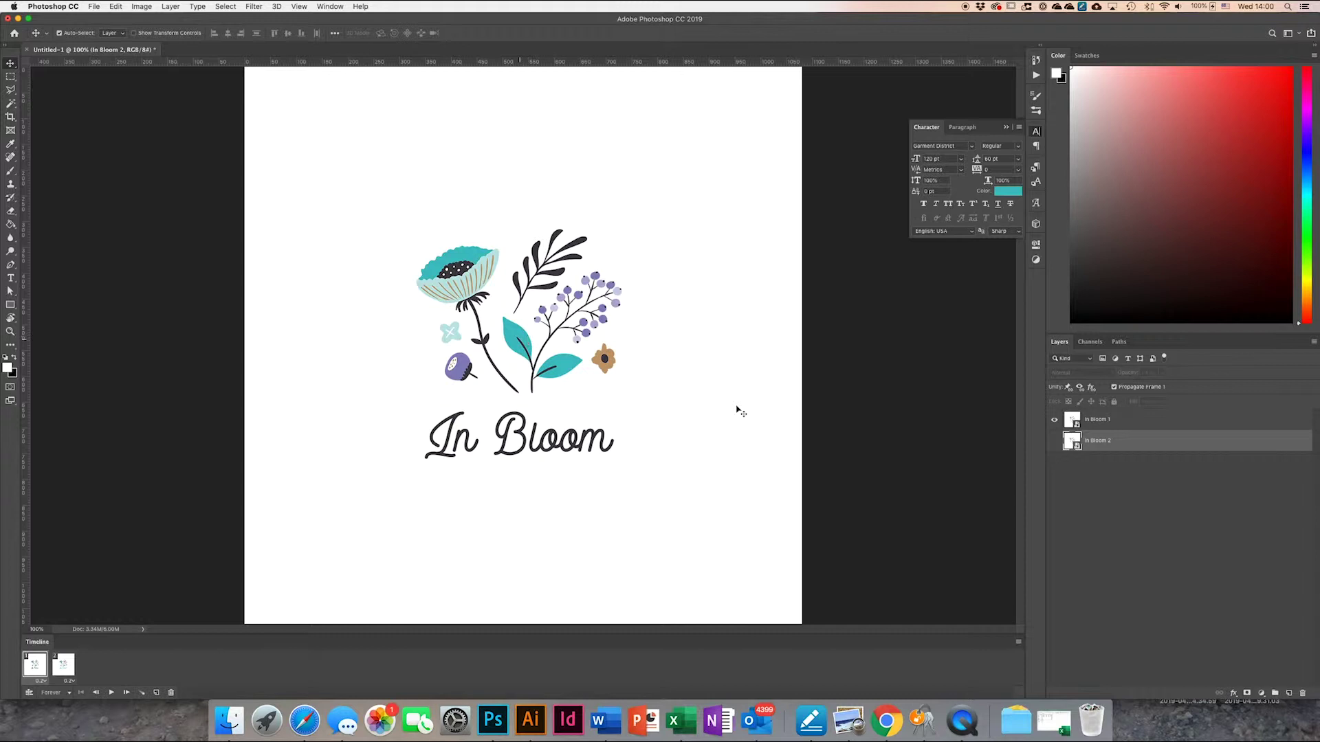
double_click(1072, 441)
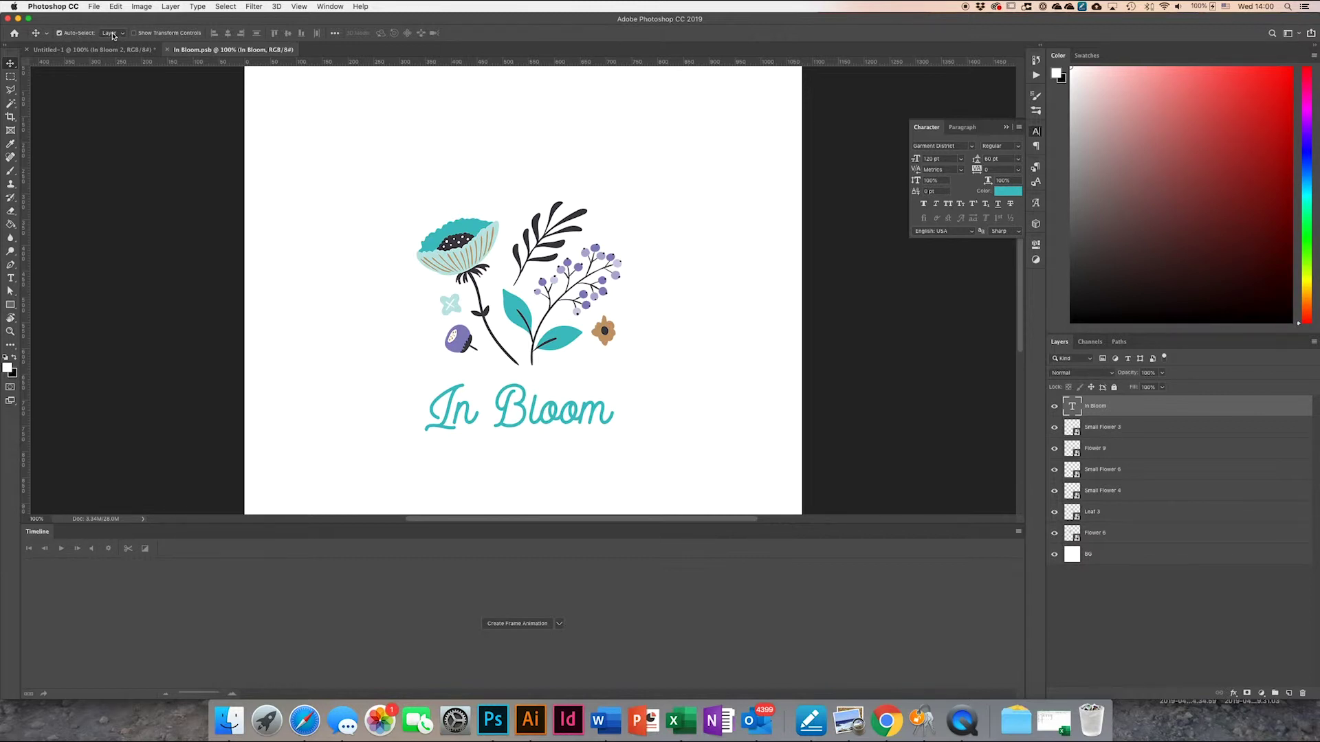
Rotate the large teal Flower 6 slightly and nudge it up
left_click(456, 257)
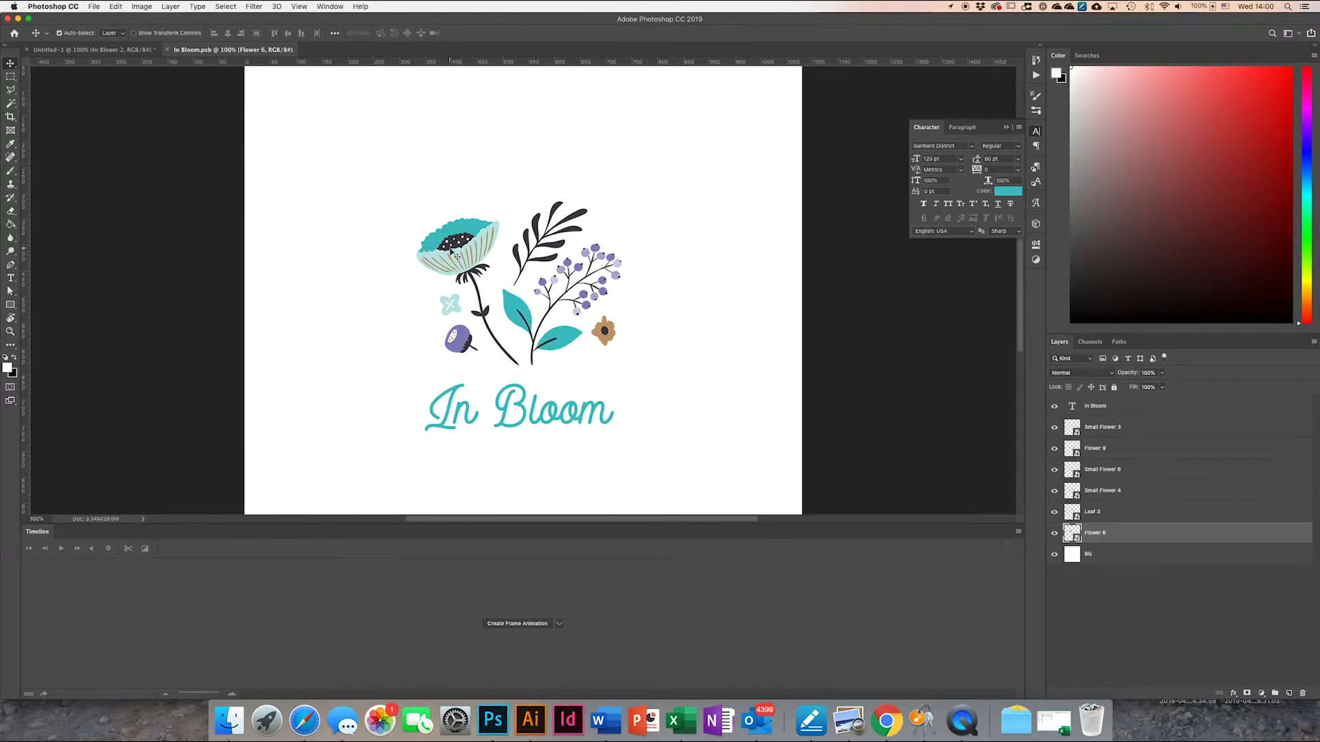
key("ctrl+t")
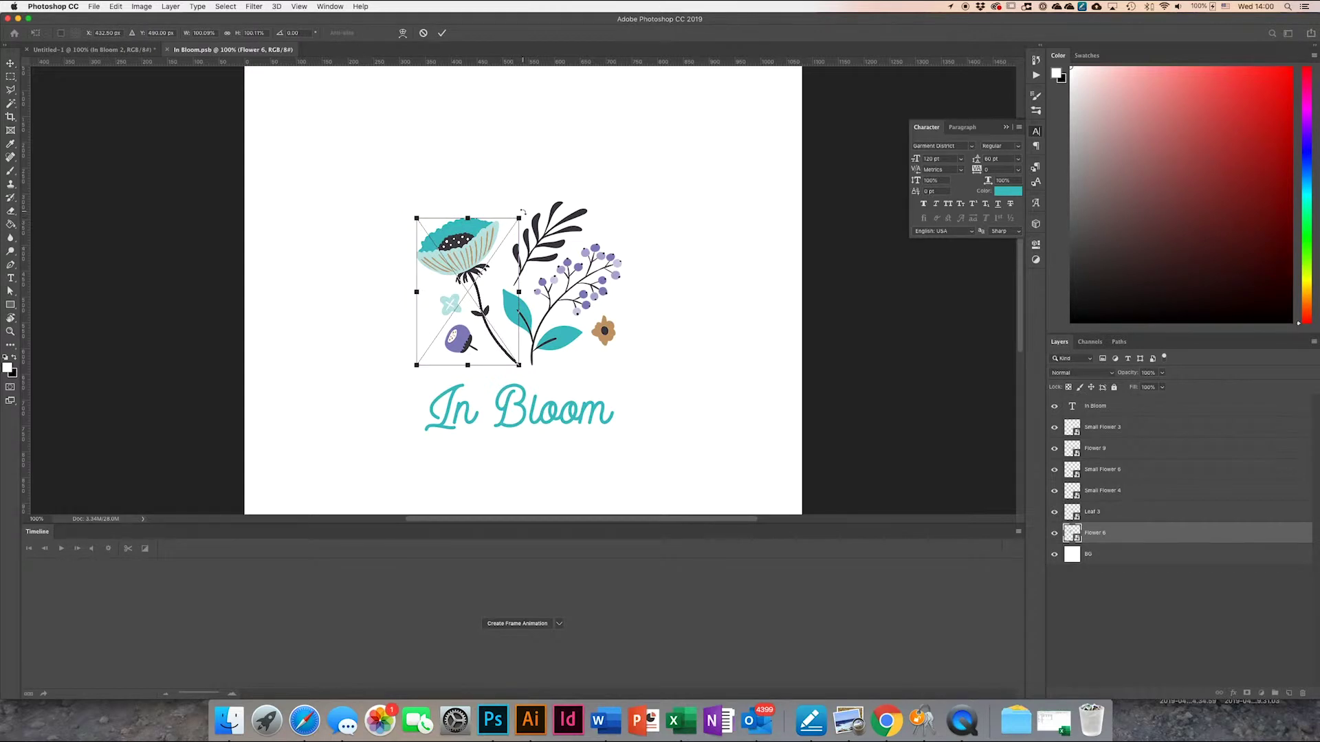
left_click_drag(522, 212, 479, 237)
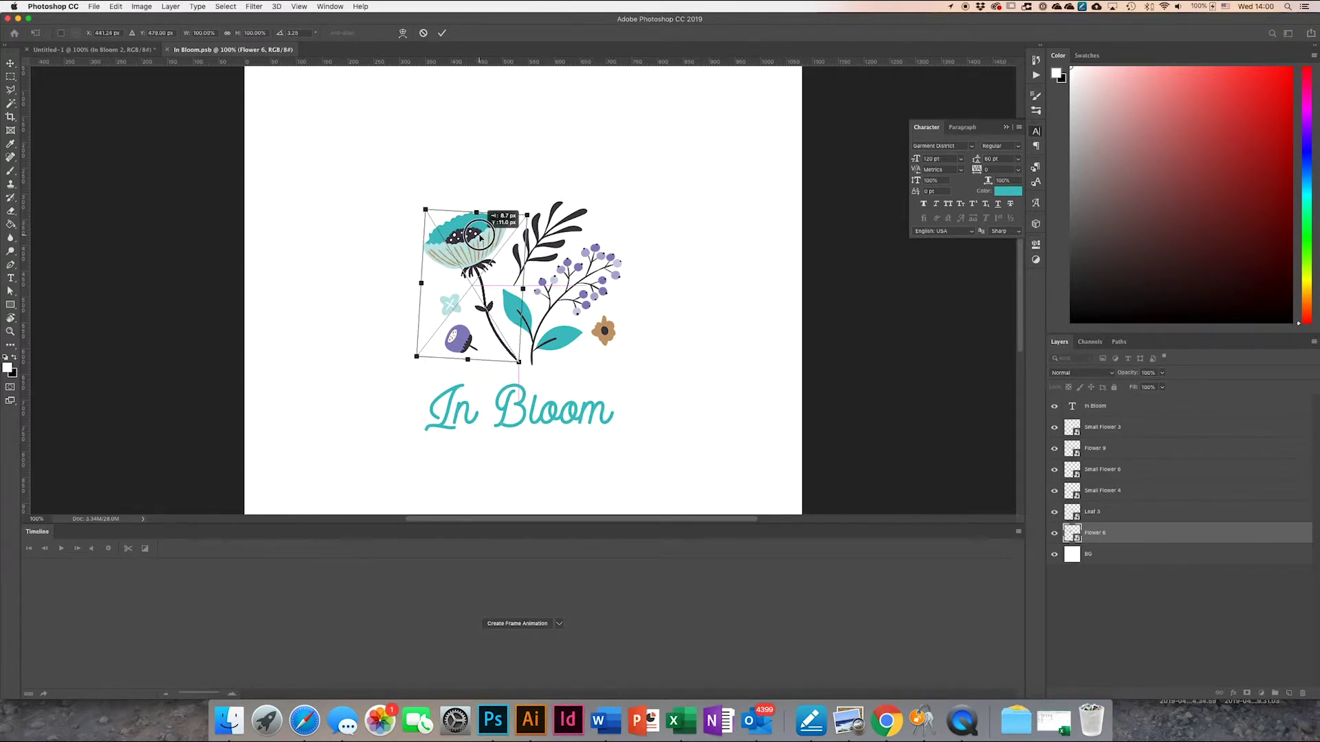
left_click(442, 33)
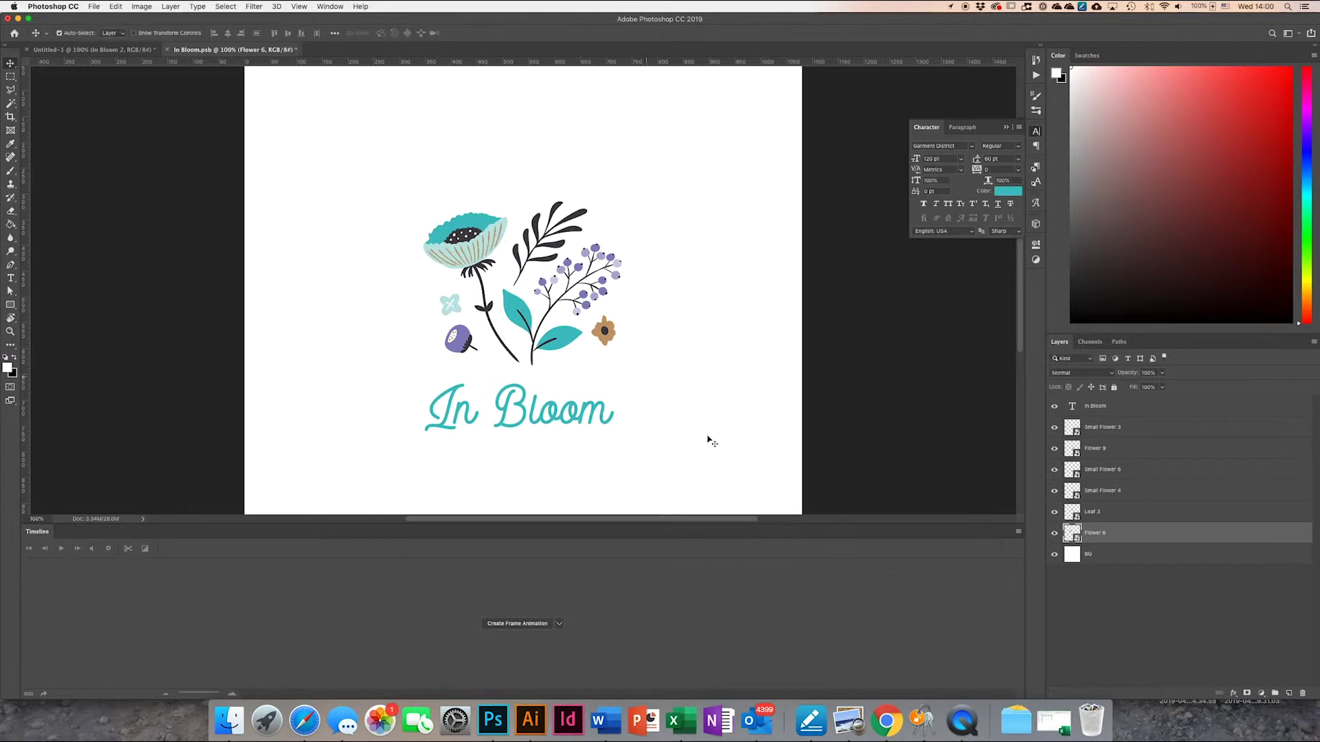
Tilt the Leaf 3 sprig about 4 degrees
left_click(1103, 515)
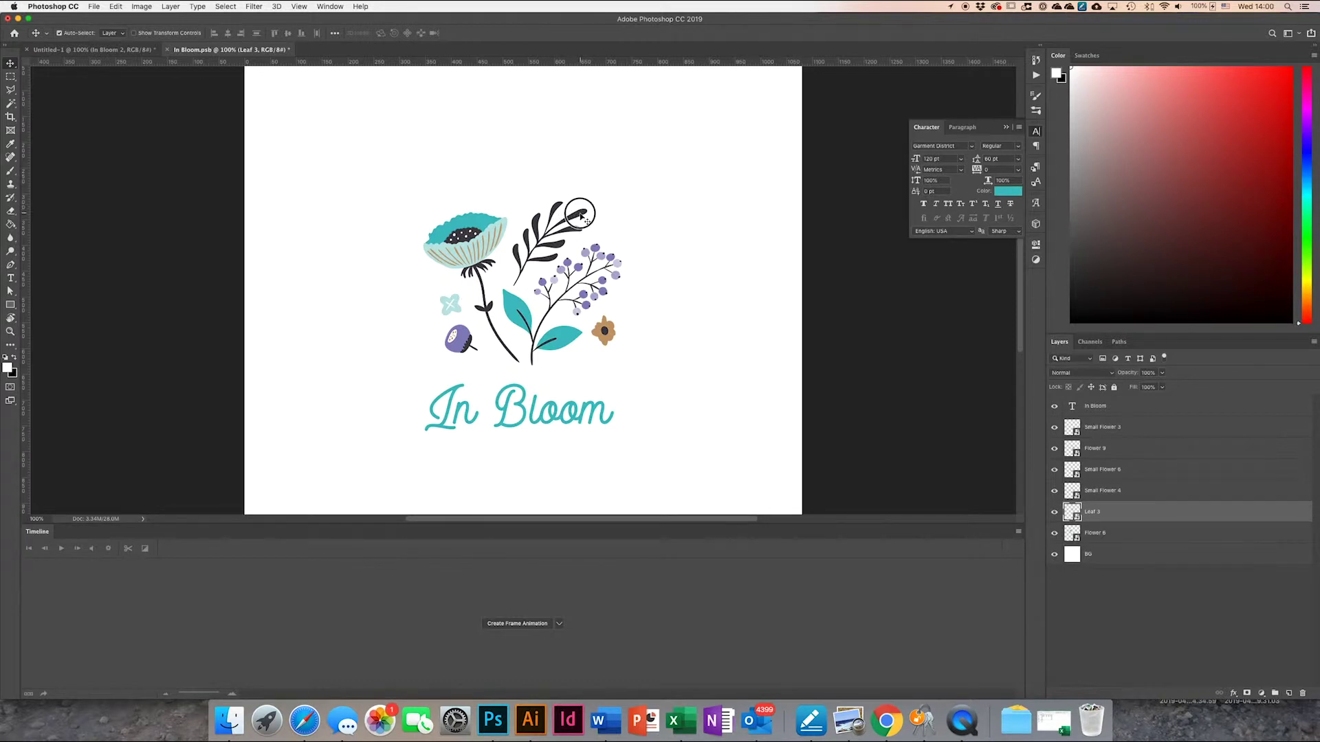
key("ctrl+t")
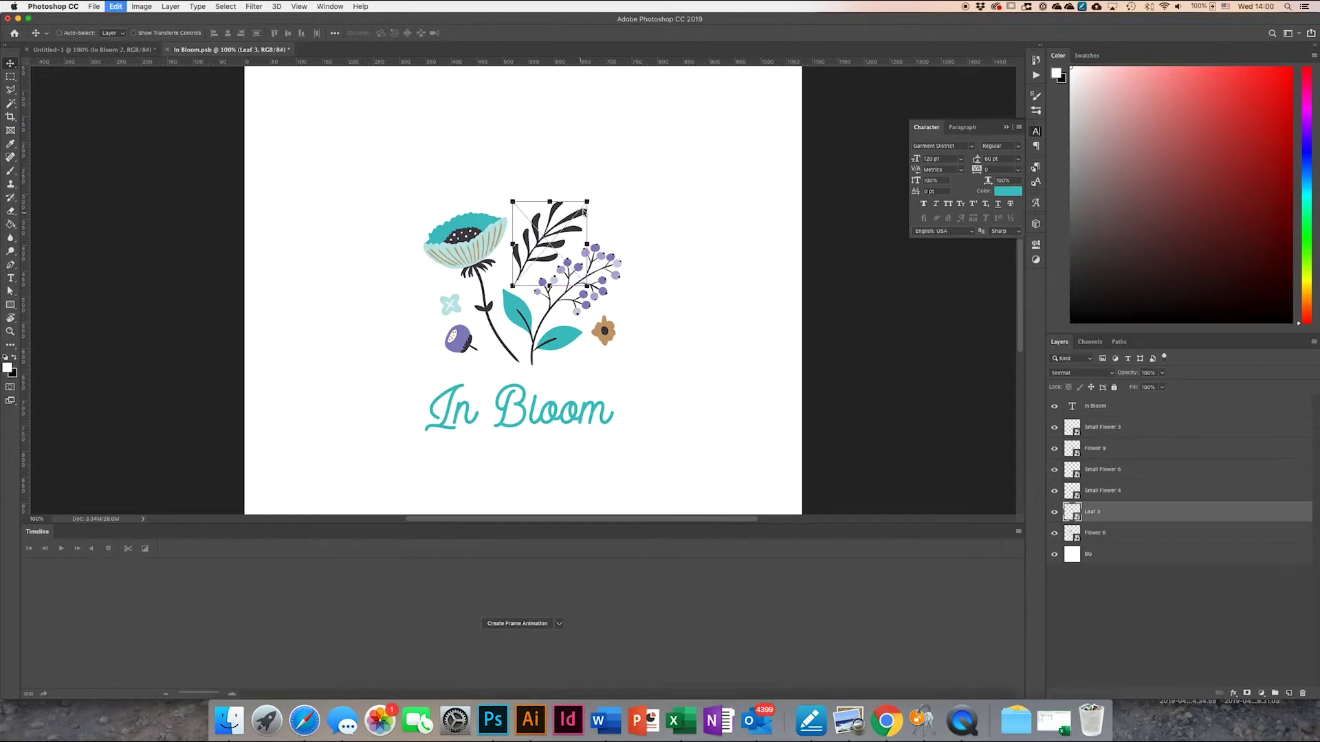
left_click_drag(591, 195, 540, 200)
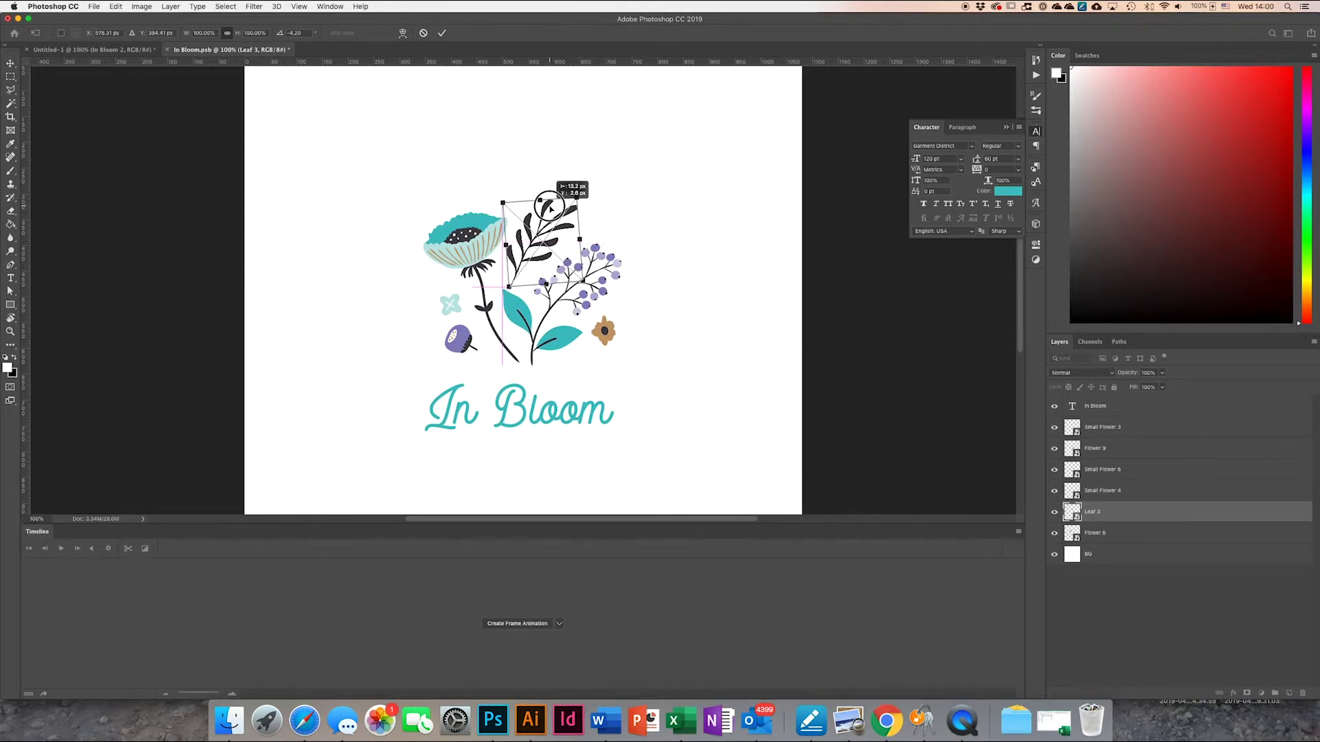
left_click(443, 33)
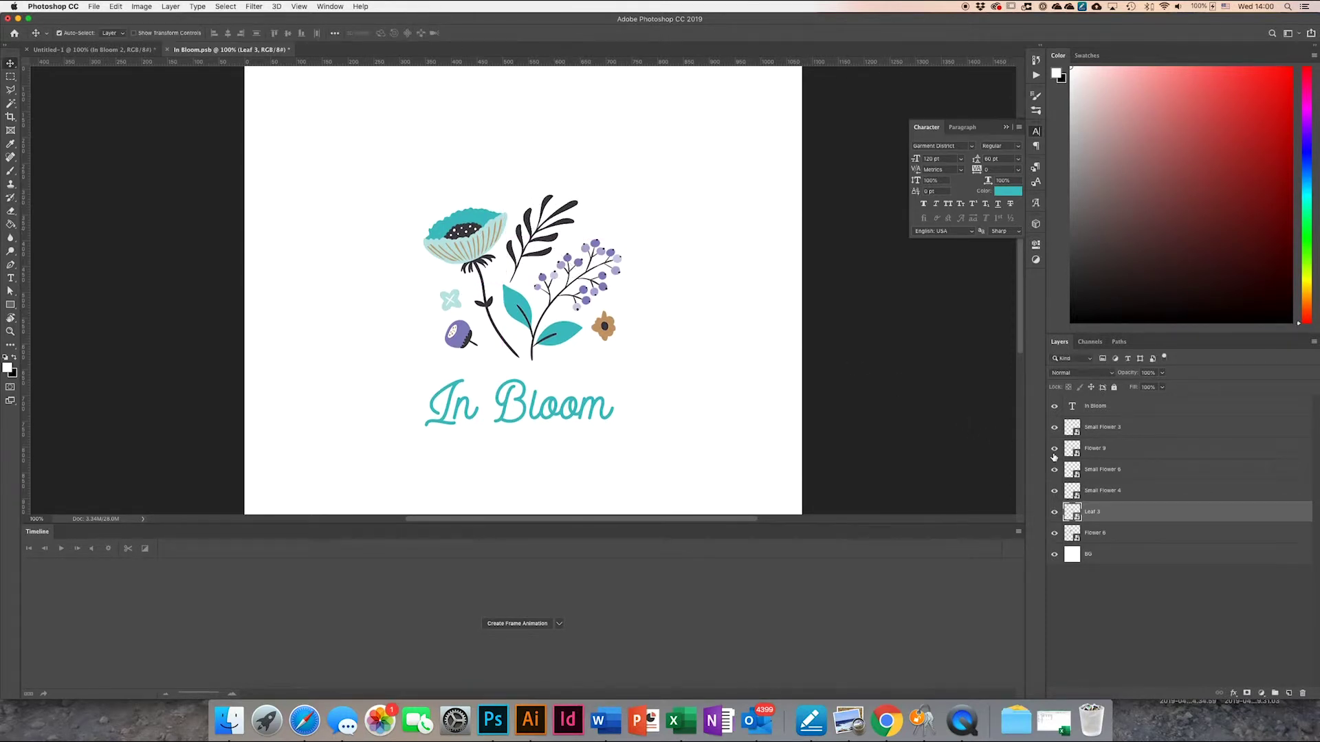
Rotate the purple Flower 9 about 3 degrees and shift it slightly up and right
left_click(622, 265)
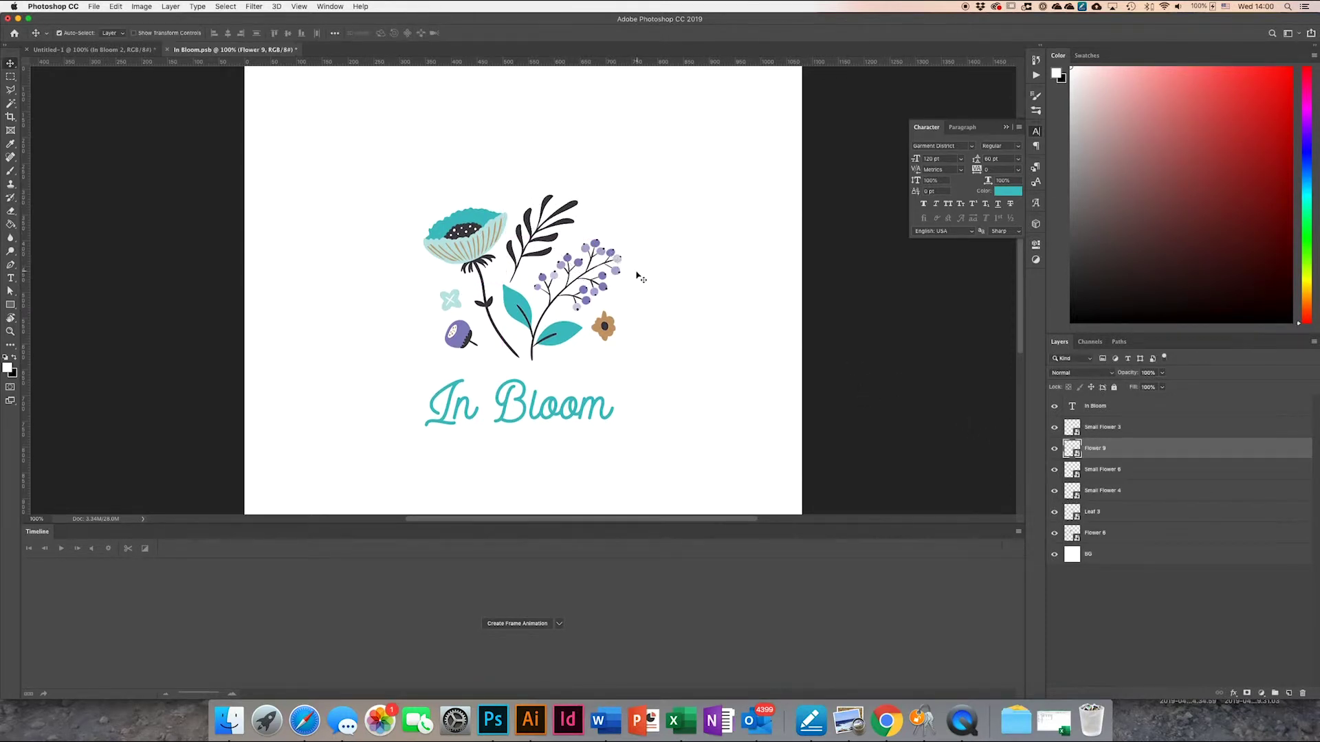
key("ctrl+t")
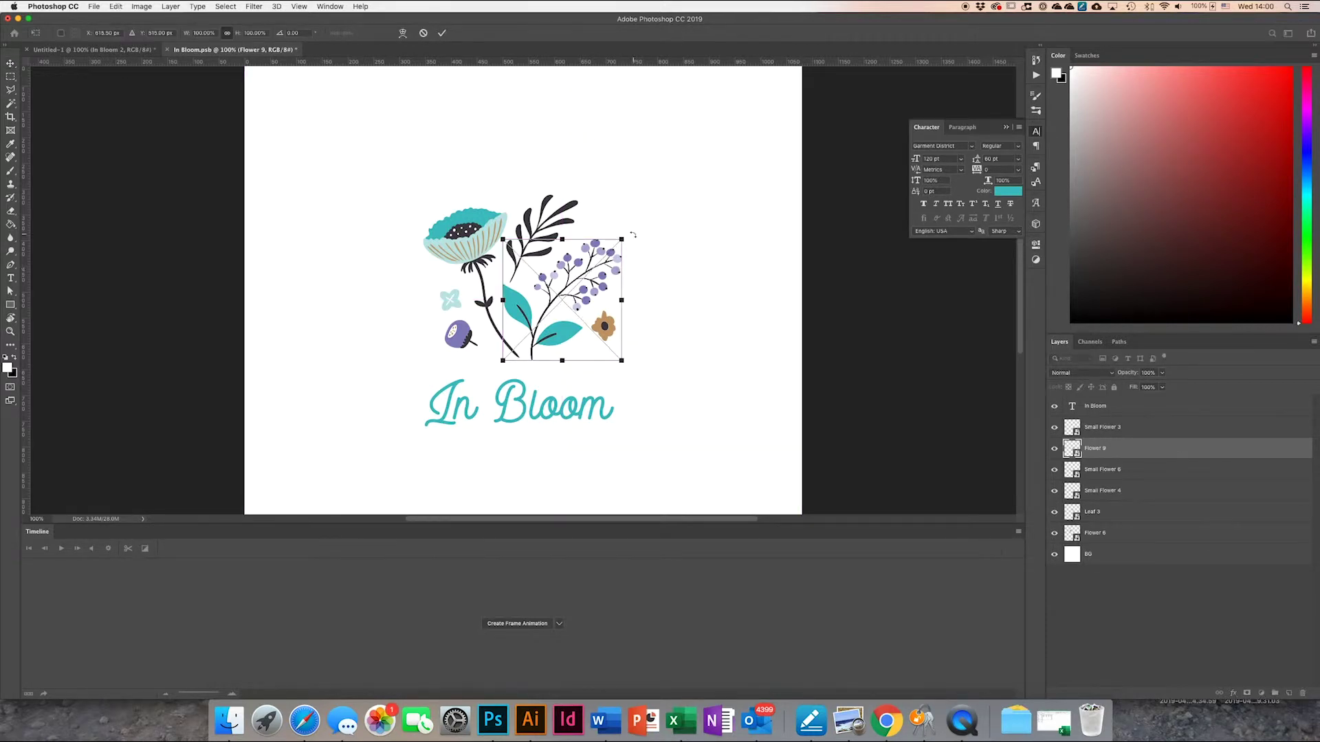
left_click_drag(630, 231, 620, 236)
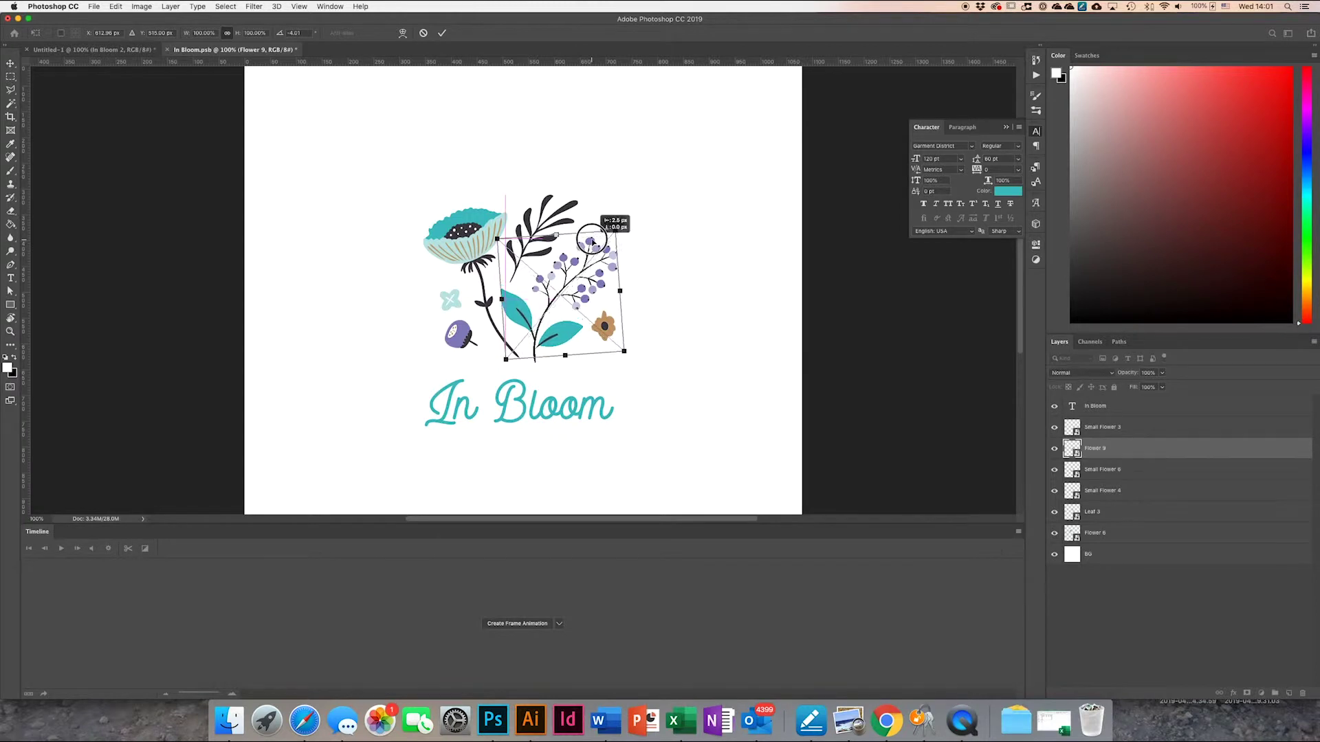
left_click_drag(592, 245, 599, 241)
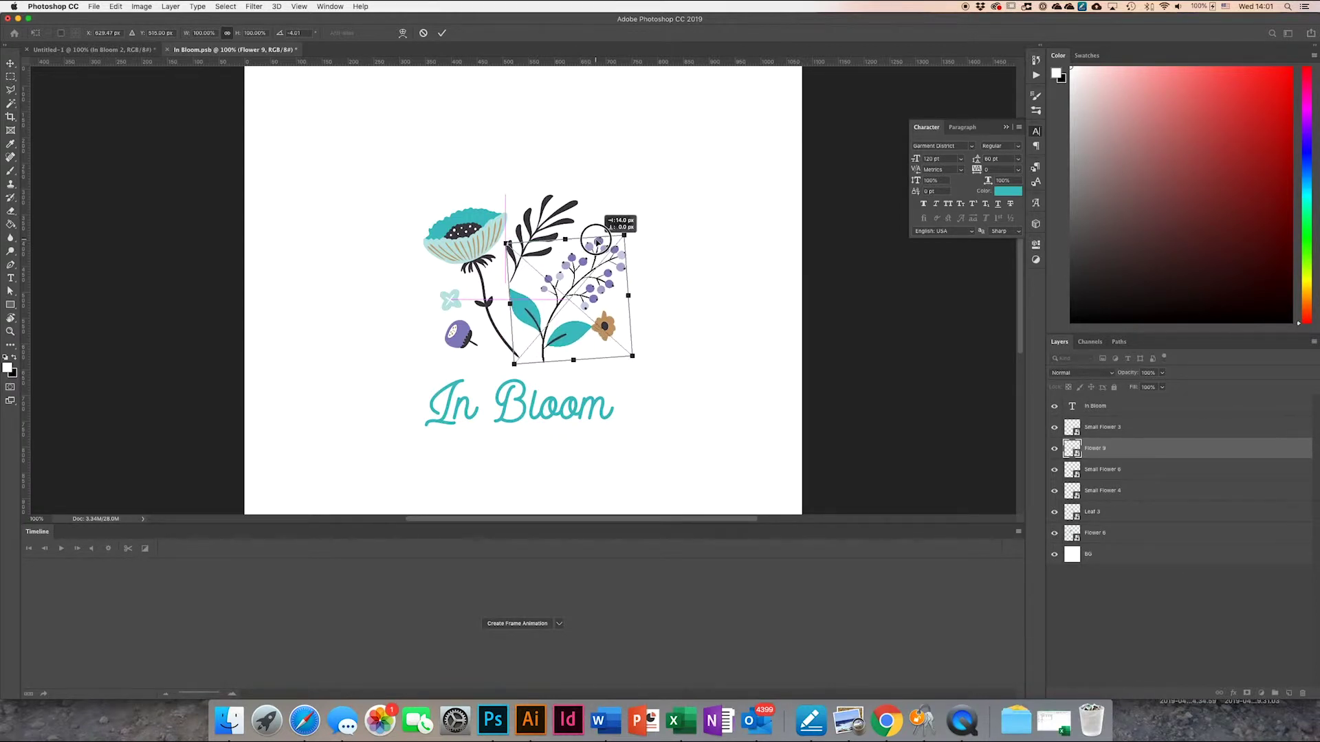
left_click(441, 33)
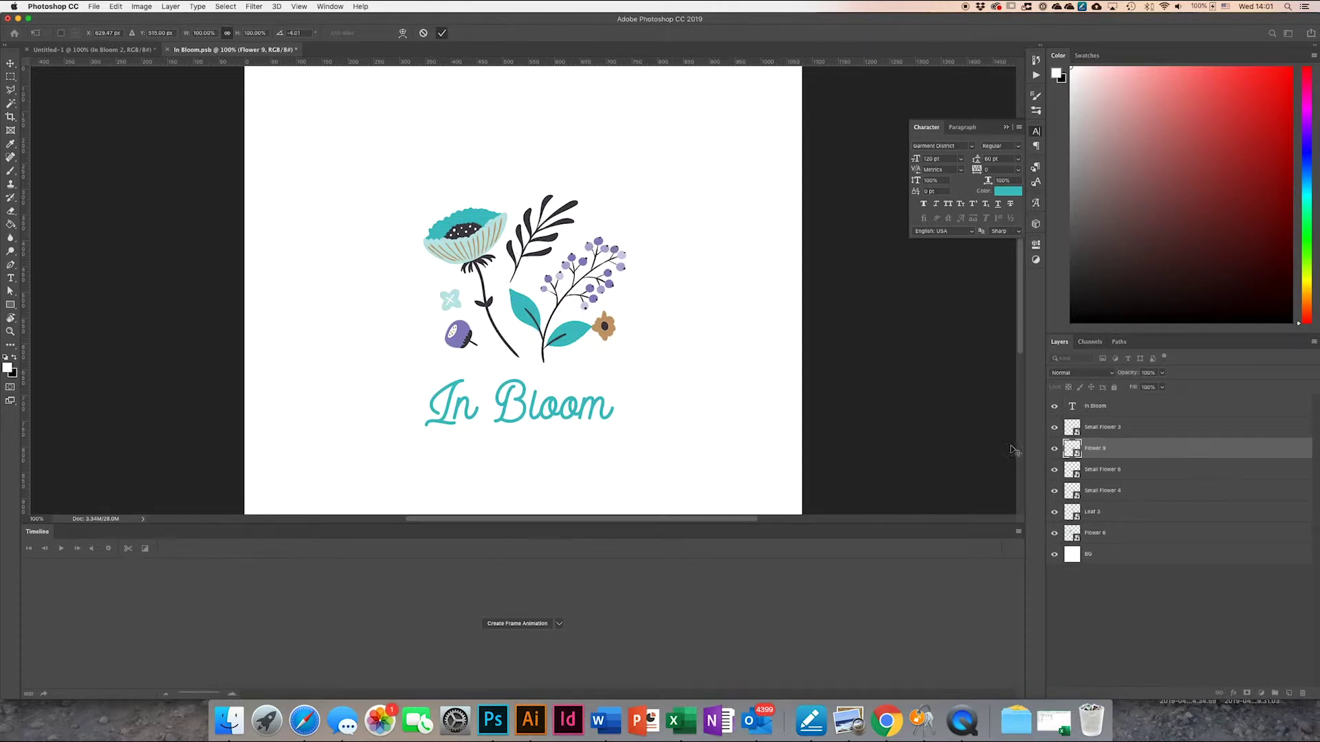
left_click(611, 339)
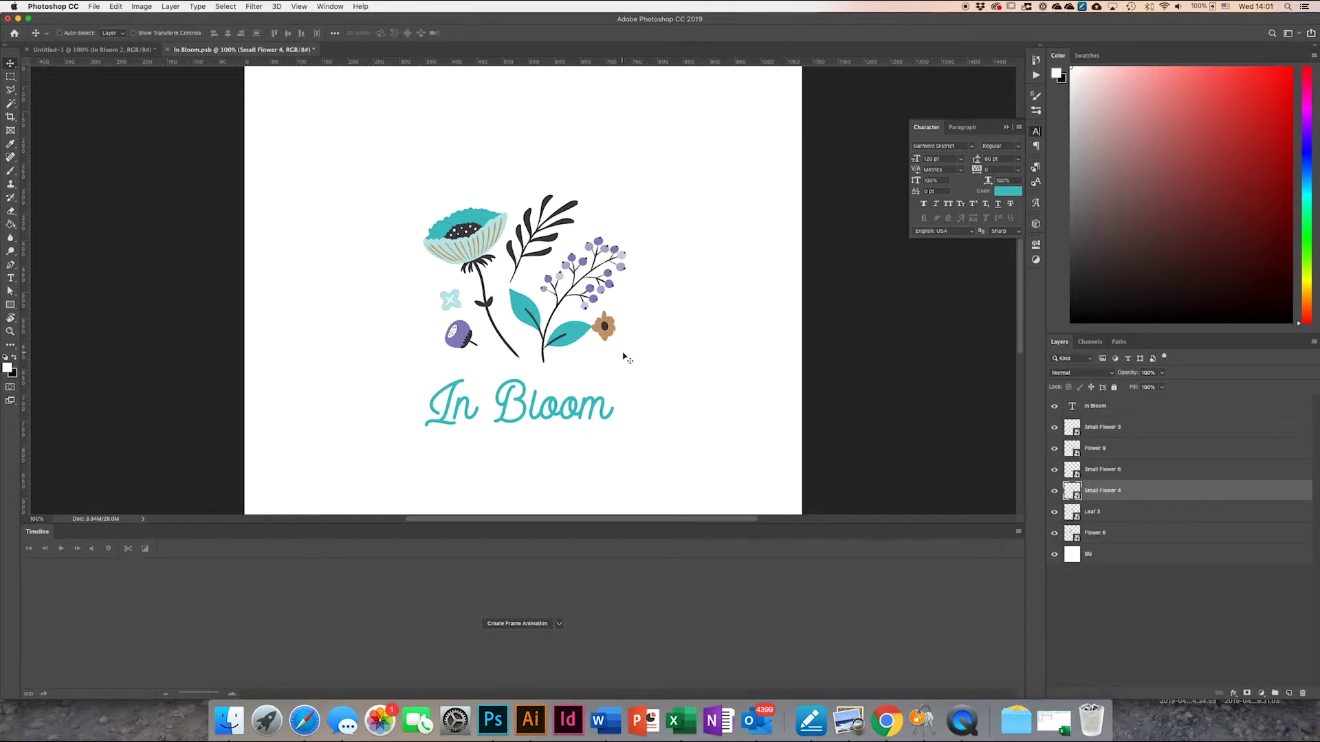
Rotate the small brown flower about 6 degrees and recommit a transform on Leaf 3
key("ctrl+t")
left_click_drag(623, 307, 611, 331)
left_click(441, 33)
scroll(605, 323, "down", 1)
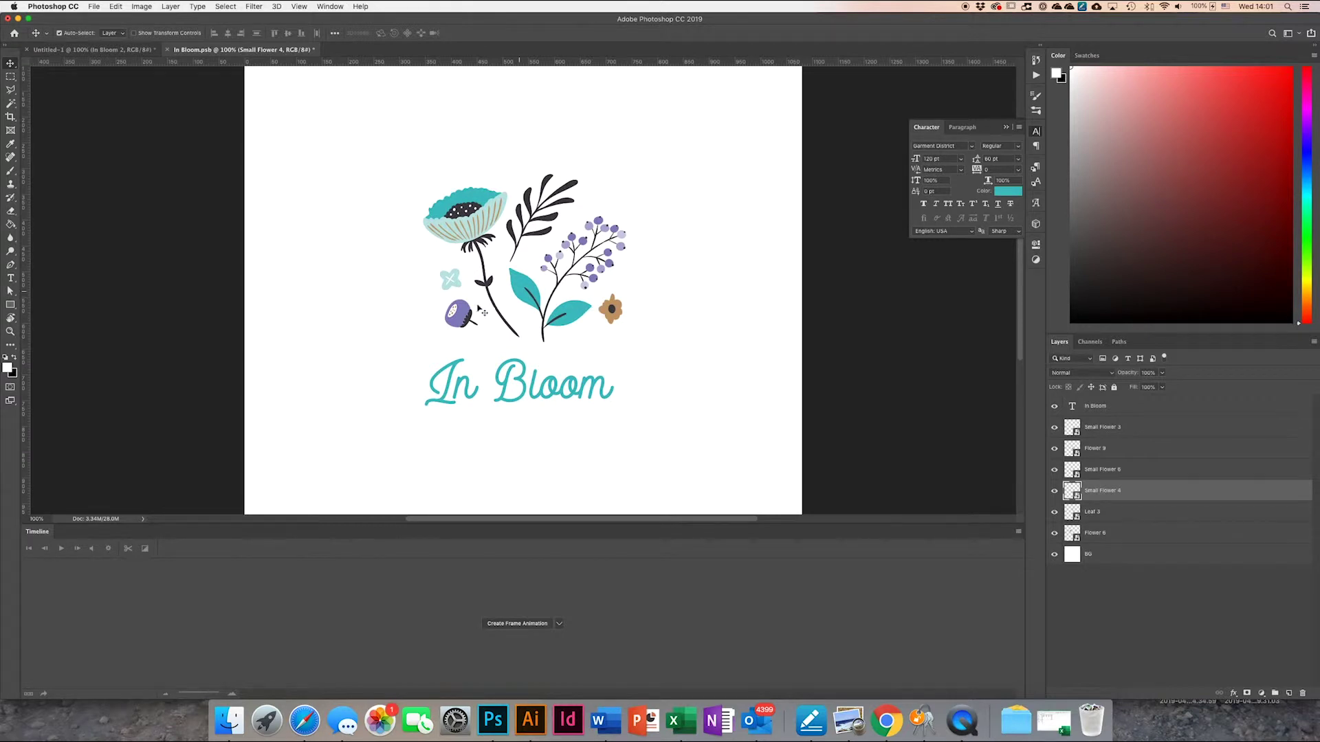
scroll(687, 384, "left", 1)
left_click(1117, 517)
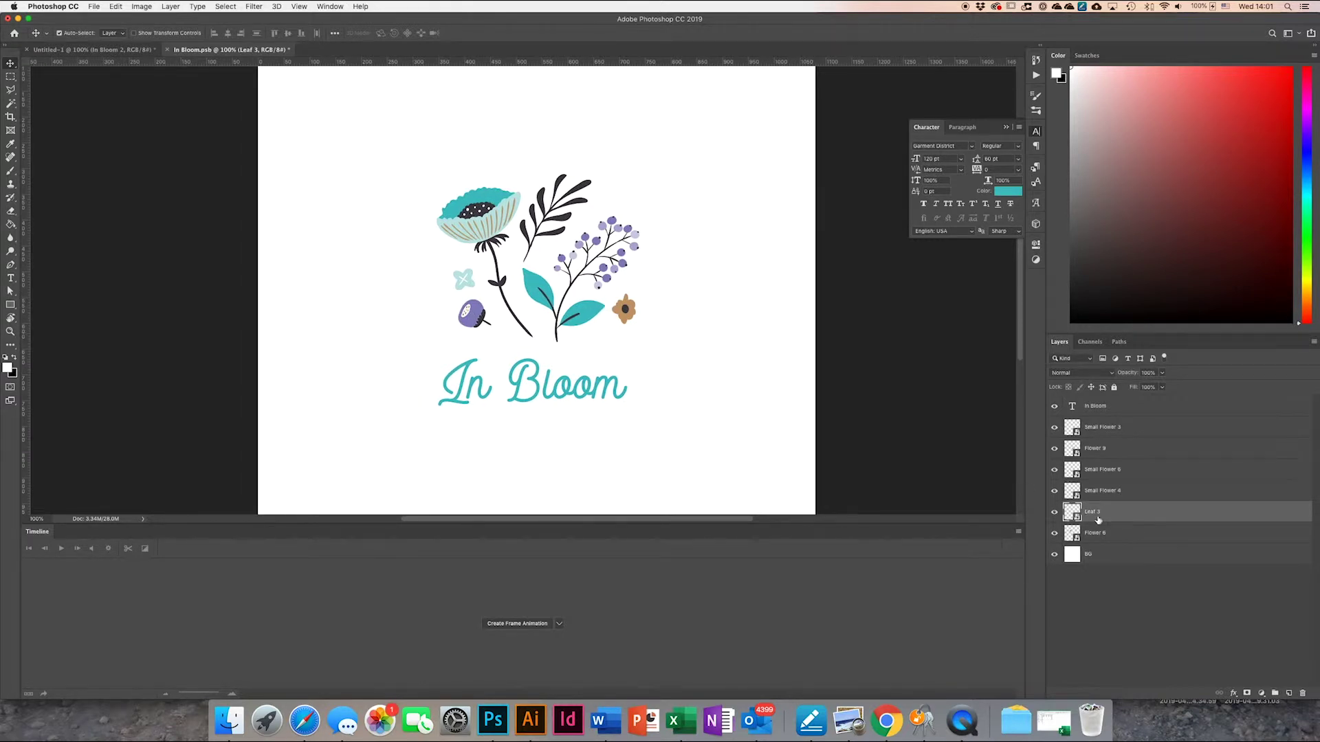
key("ctrl+t")
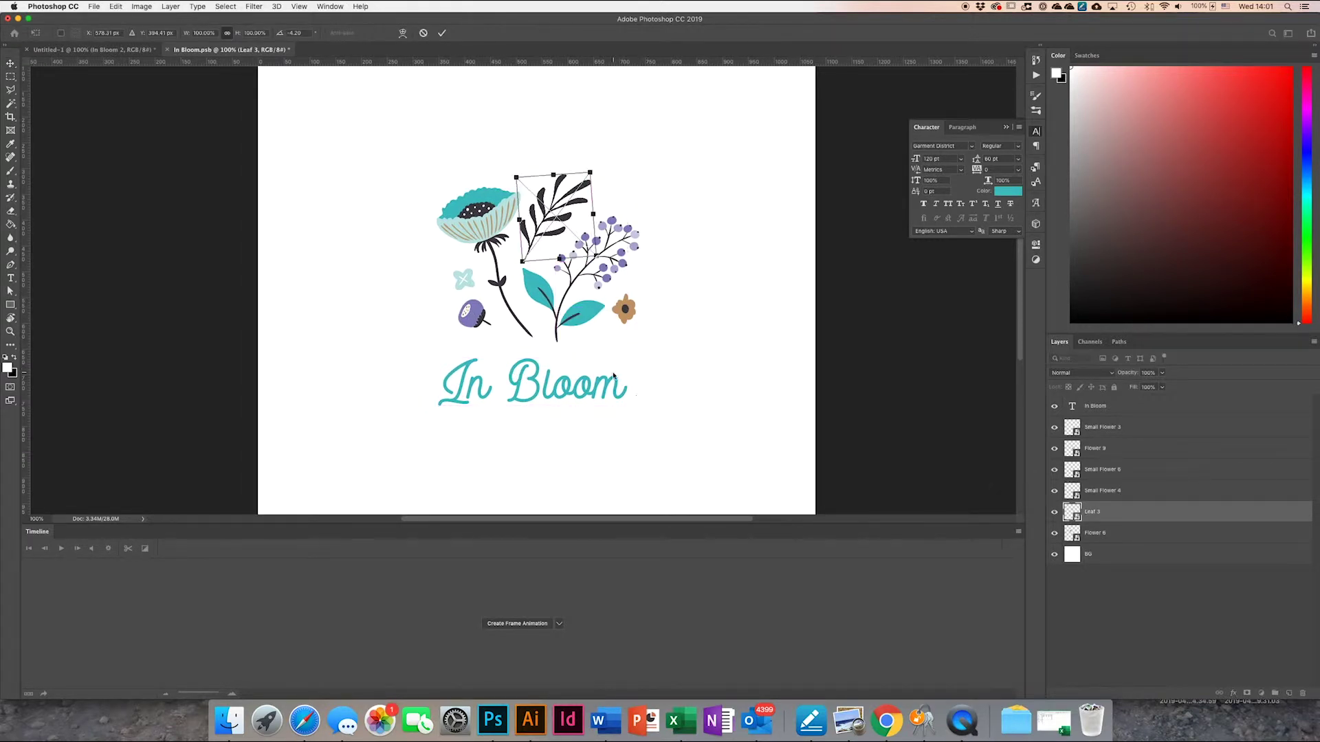
left_click(442, 33)
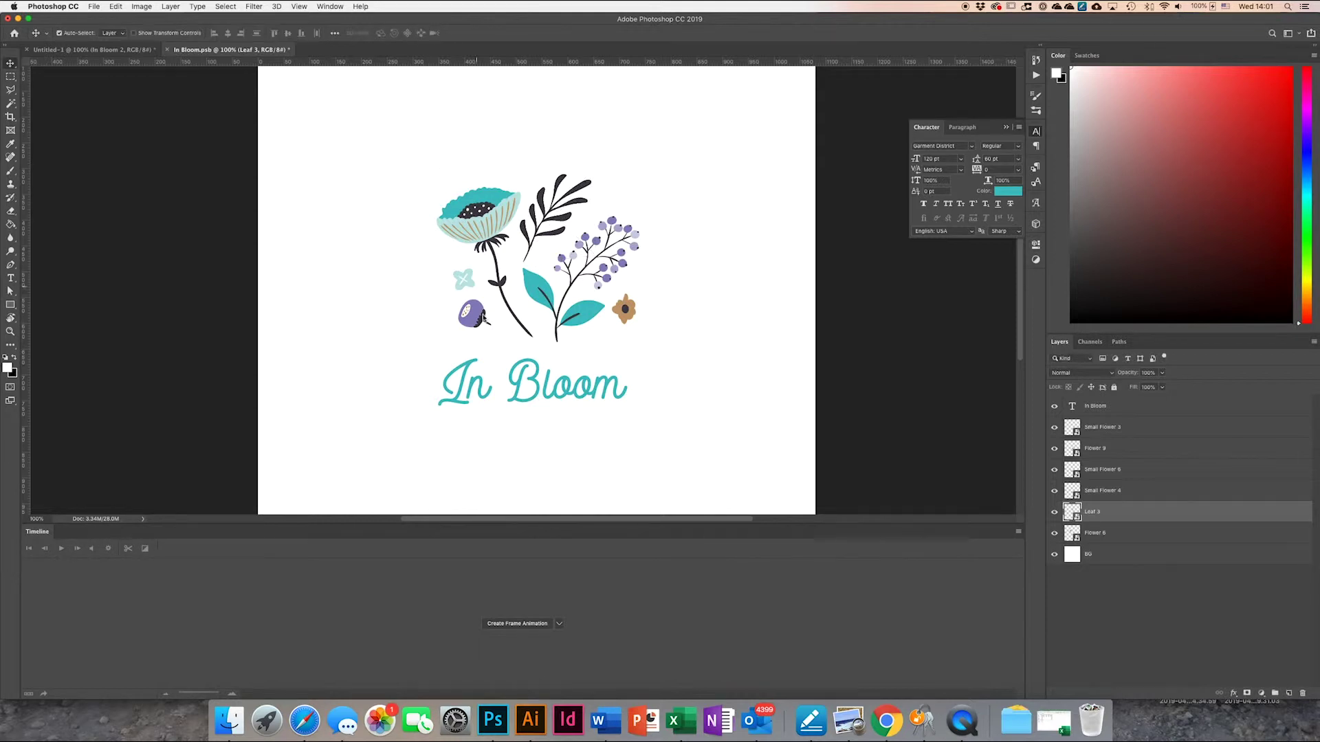
Rotate the purple Small Flower 6 and shift it slightly
left_click(485, 312)
key("ctrl+t")
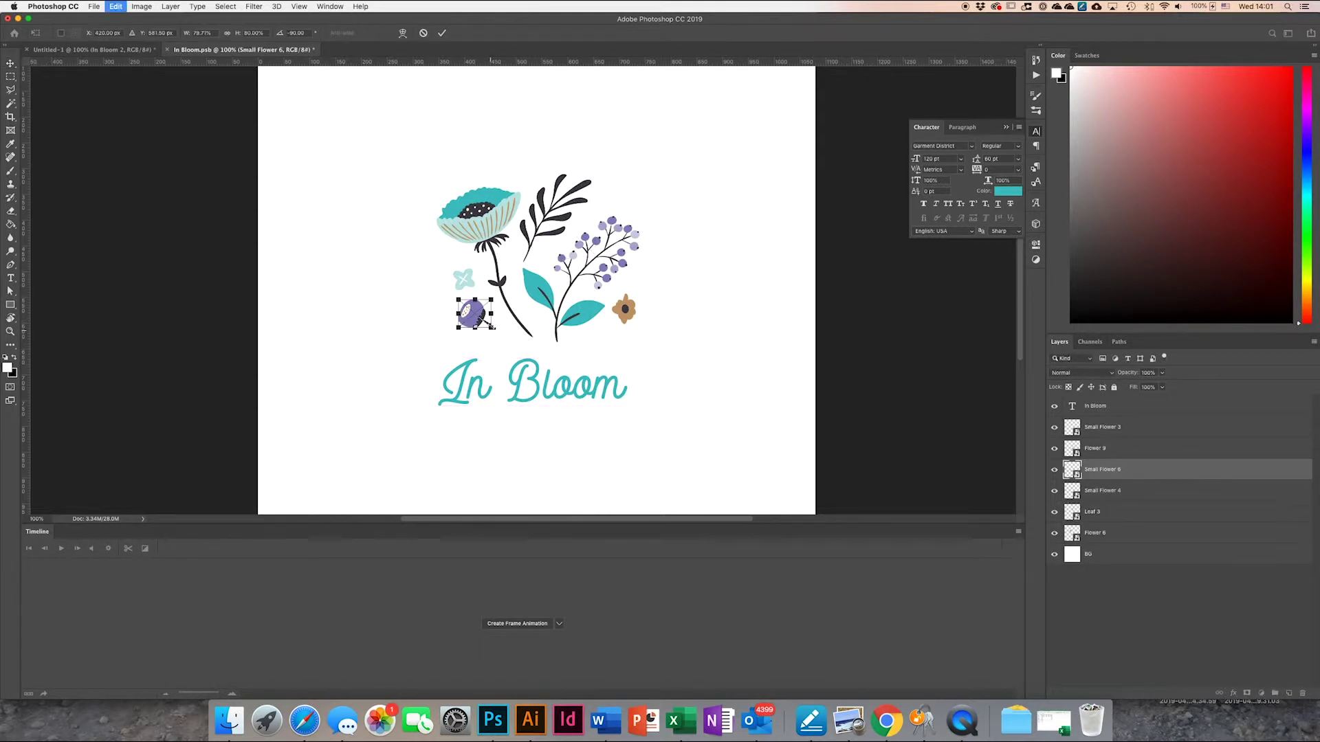
left_click_drag(499, 297, 479, 314)
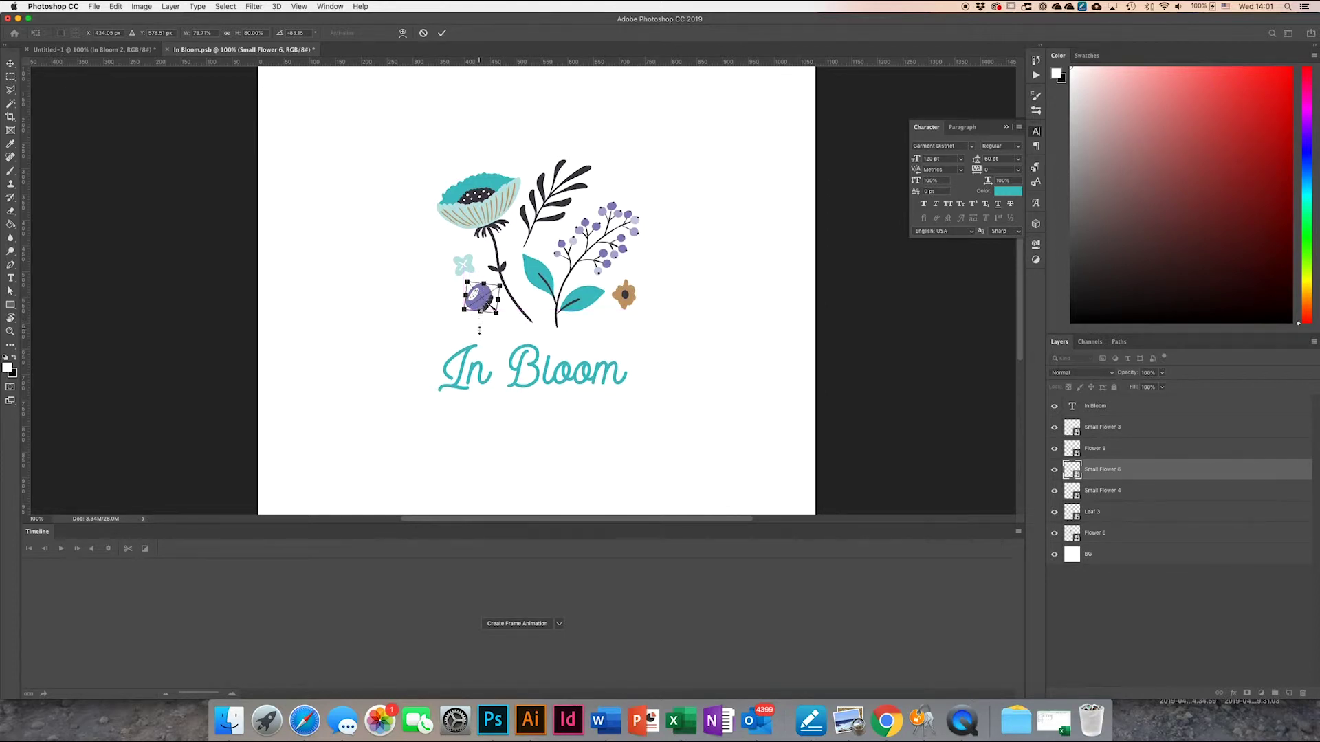
left_click(441, 33)
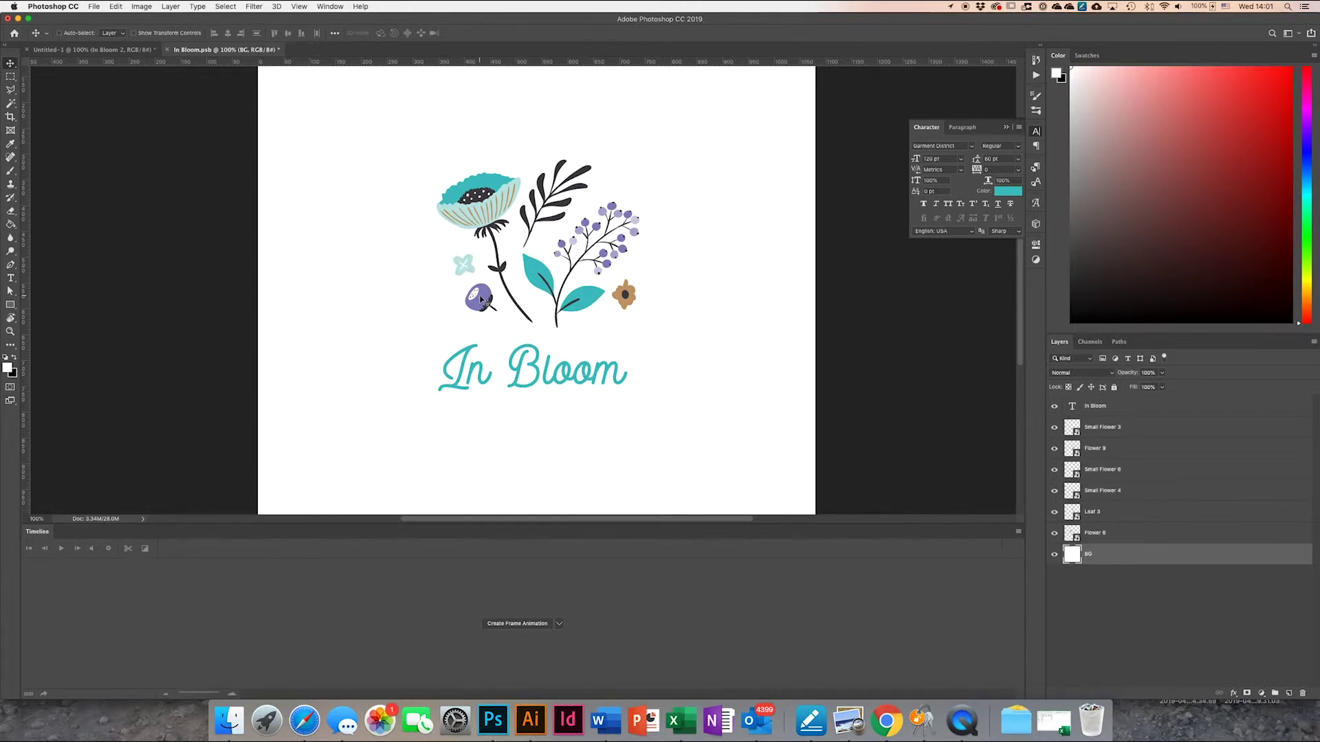
Move the small pale cyan flower about 11 px left
key("ctrl+t")
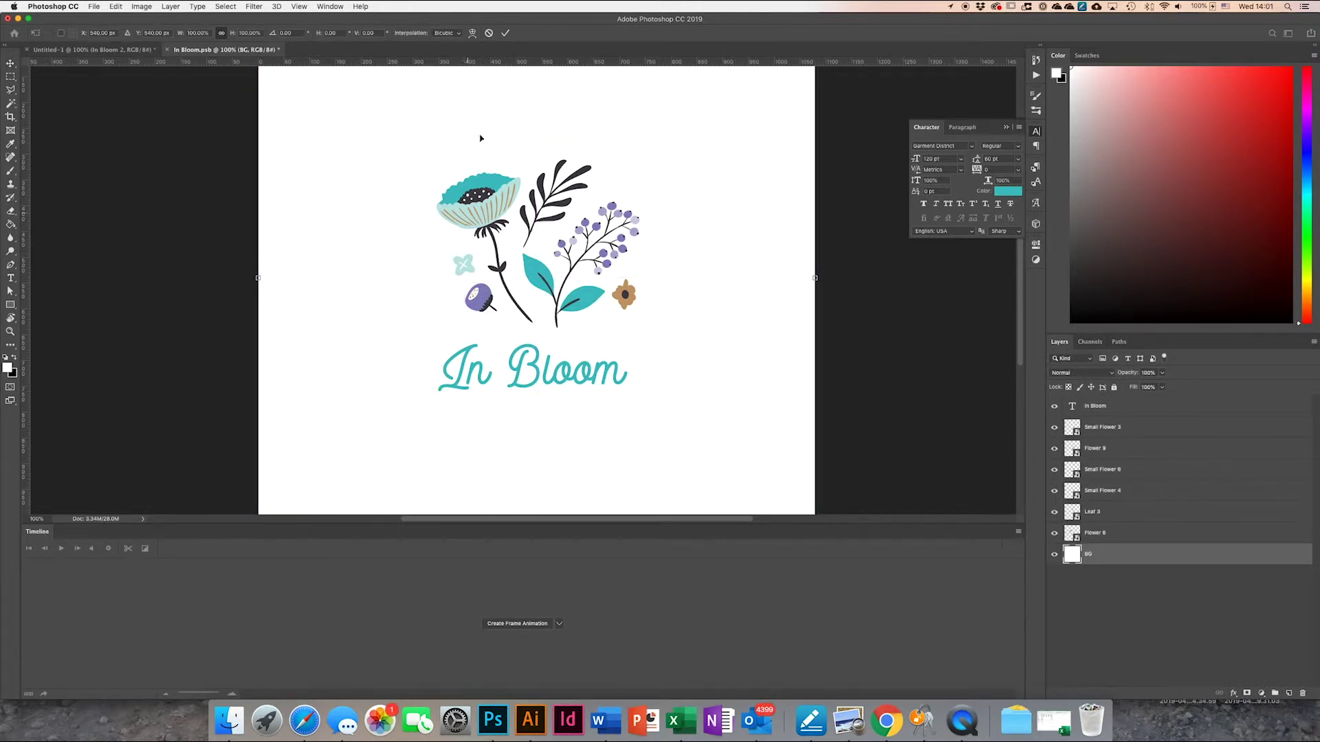
left_click(489, 33)
left_click(471, 269)
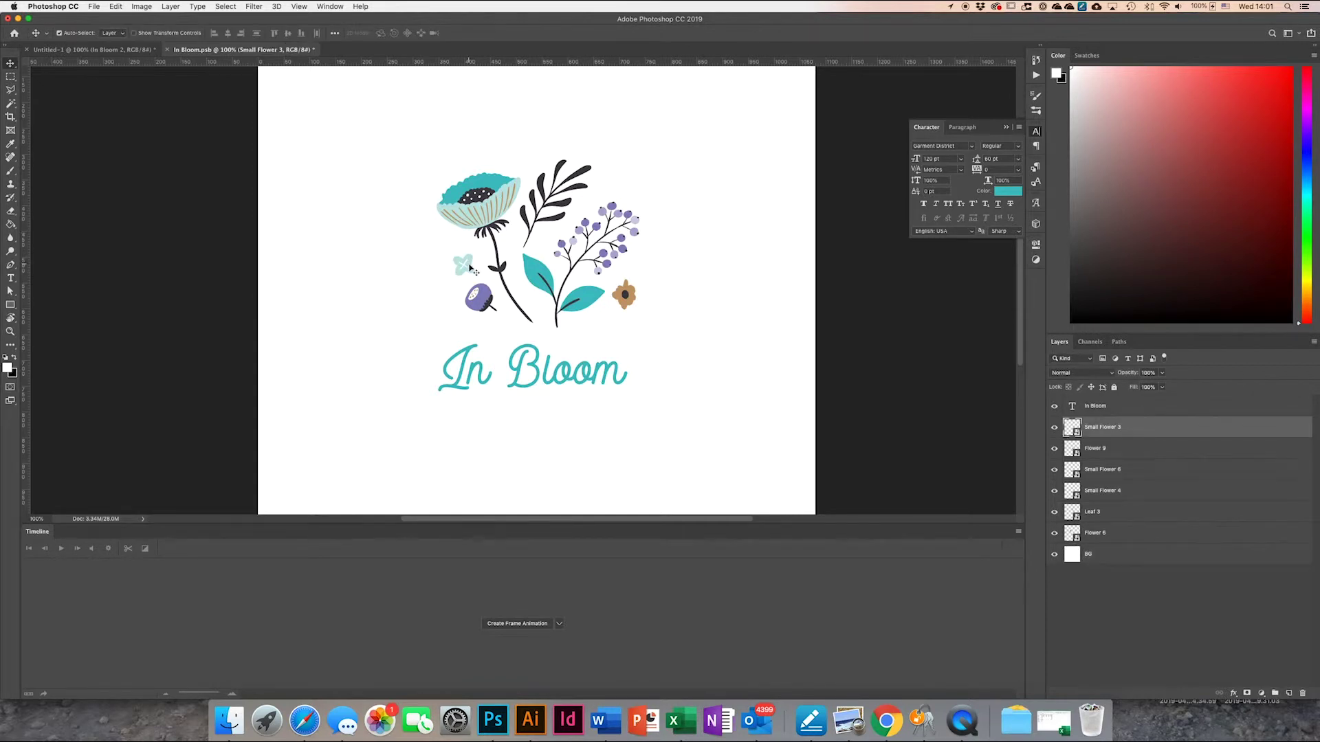
key("ctrl+t")
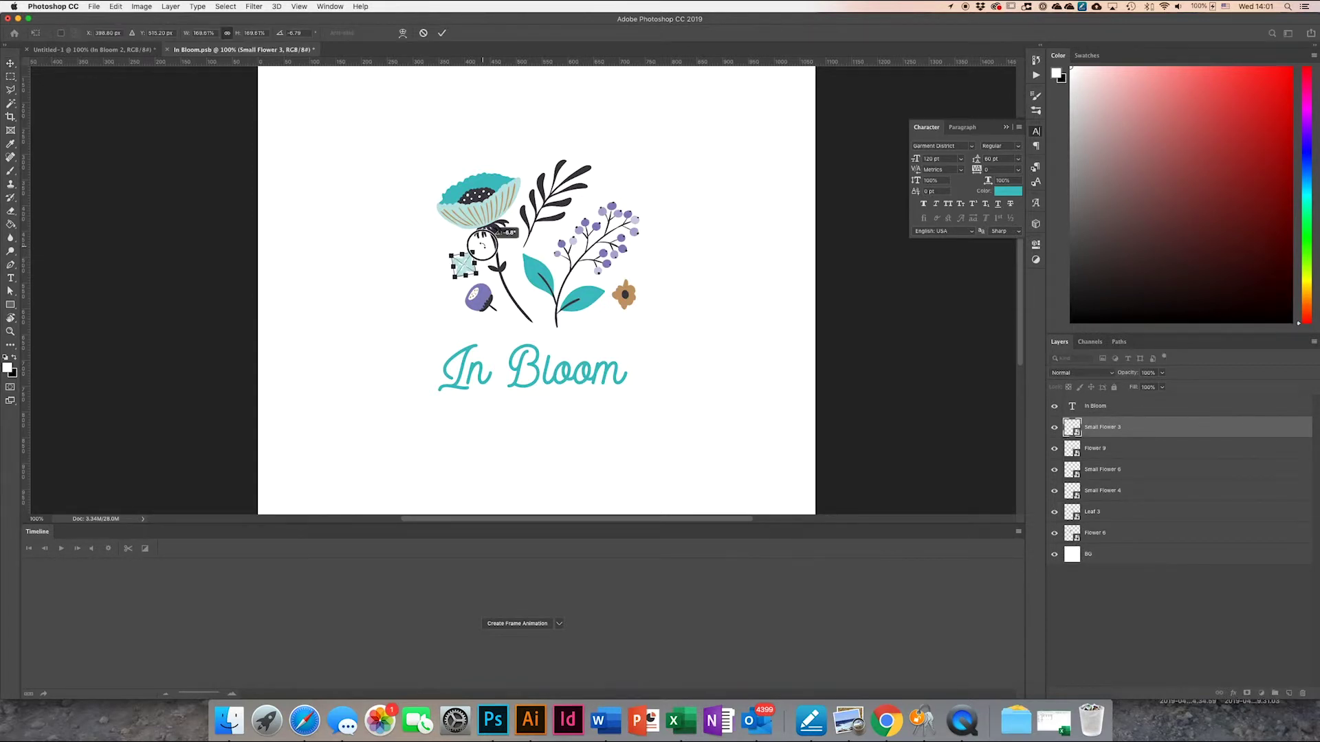
left_click_drag(471, 271, 463, 270)
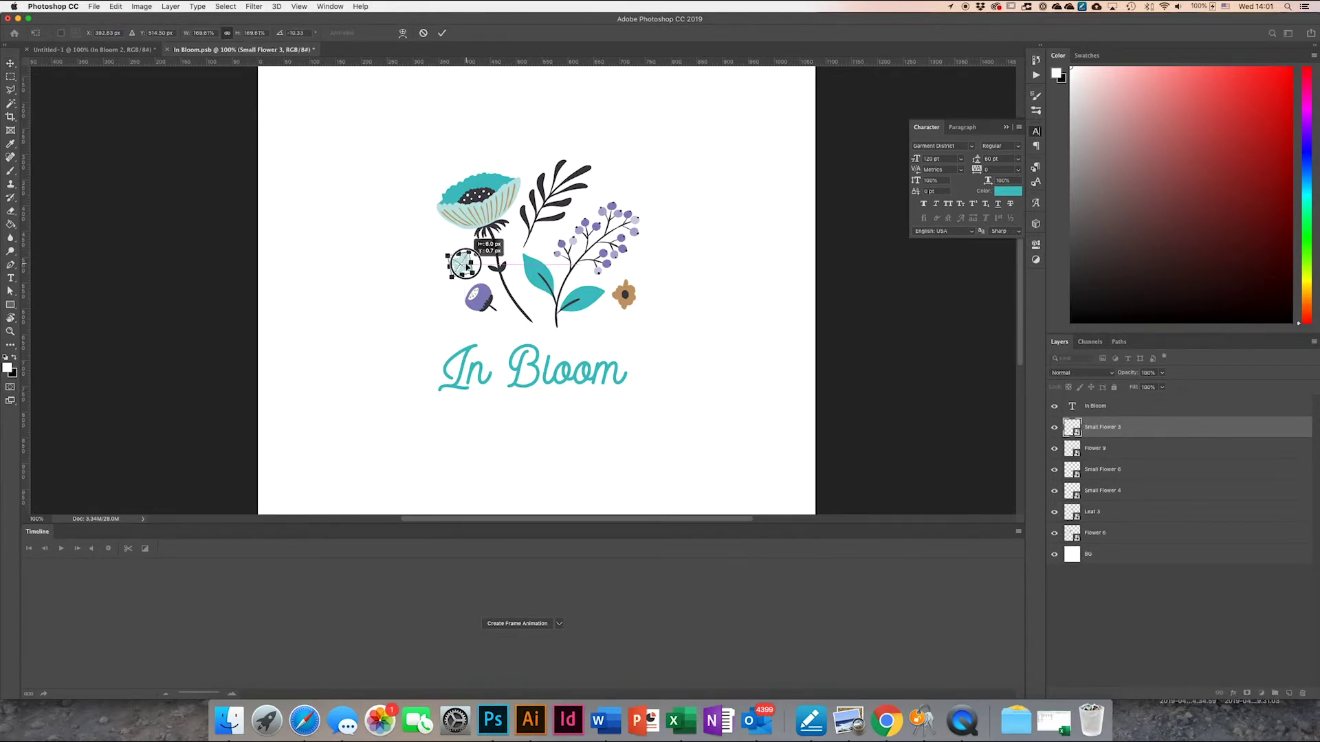
left_click(441, 33)
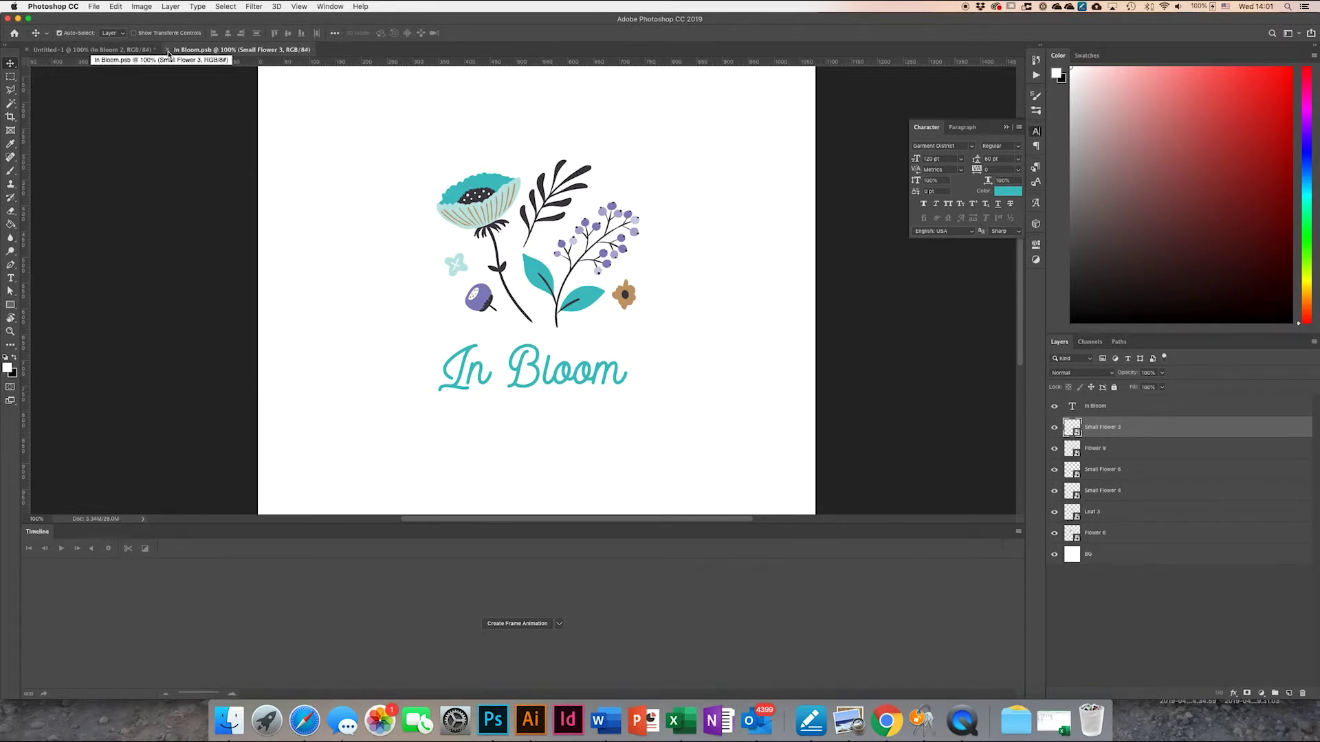
Close In Bloom.psb, check frames 2 and 1, and play the animation preview
left_click(167, 51)
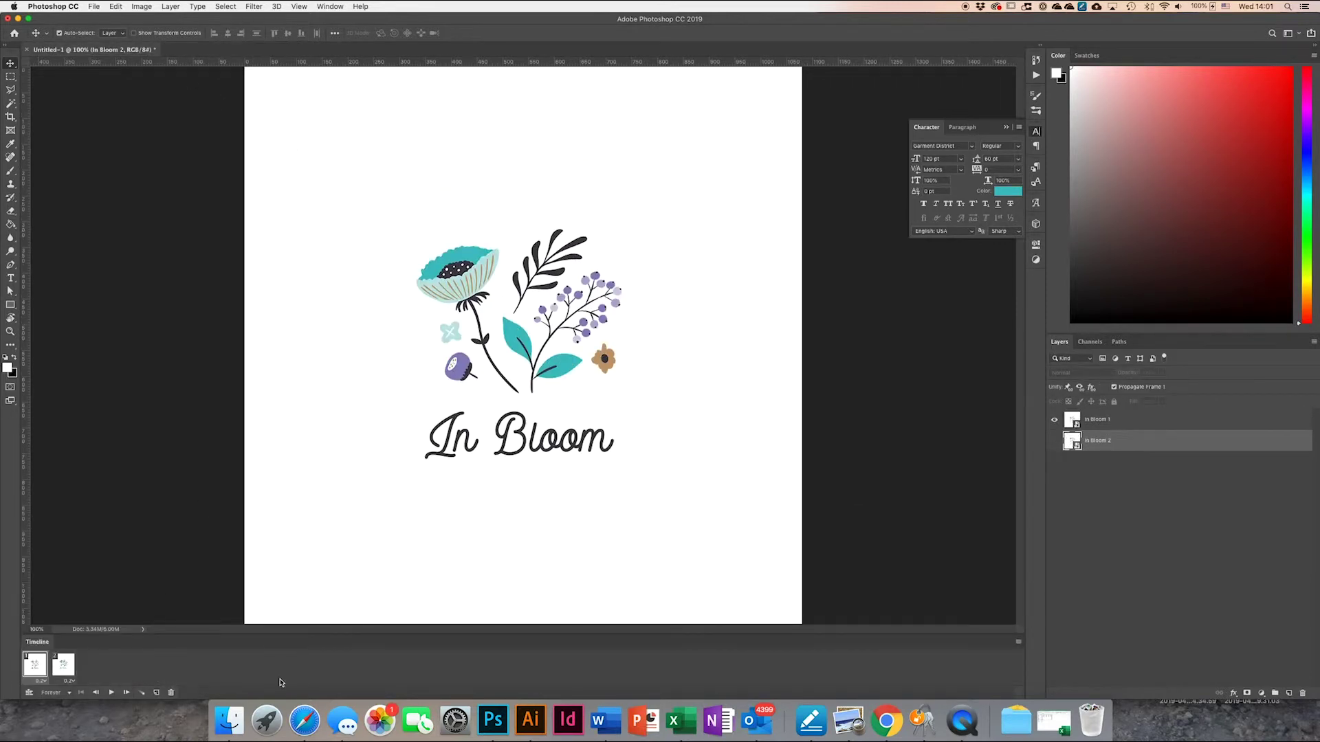
left_click(63, 664)
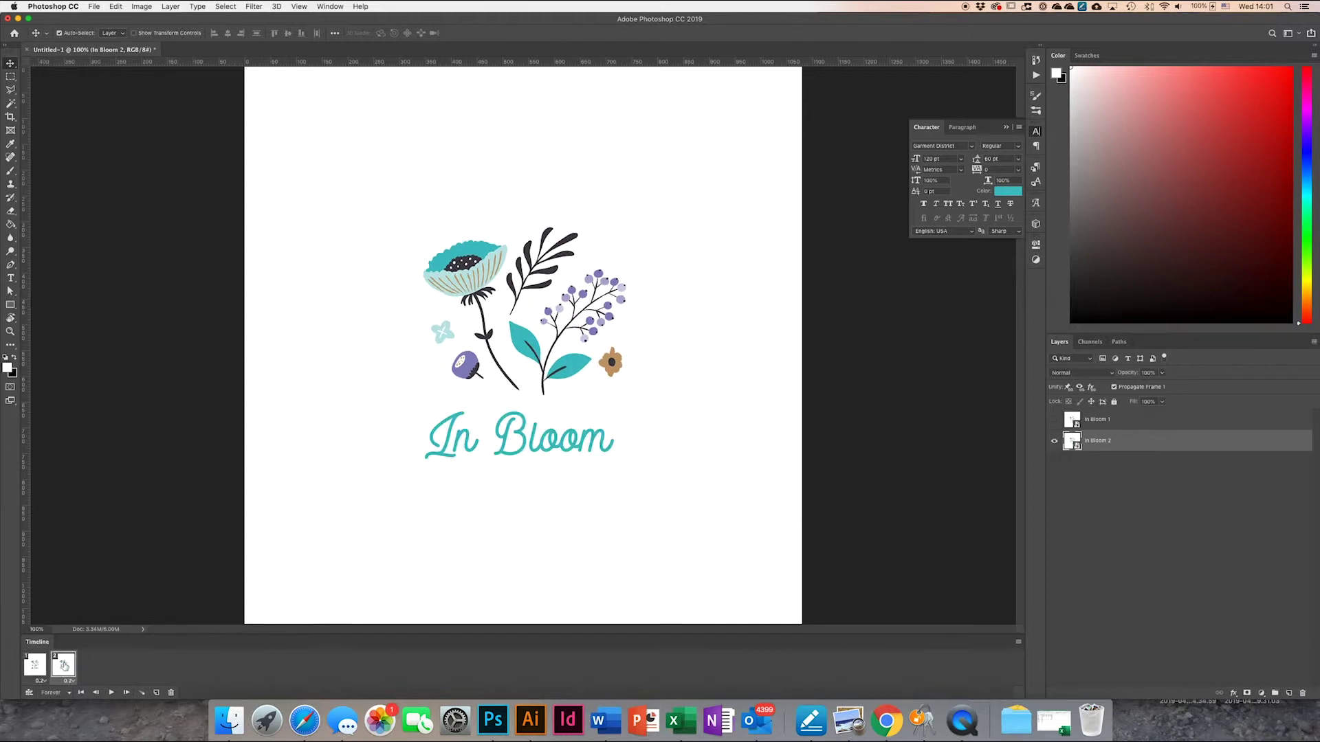
left_click(36, 665)
left_click(111, 692)
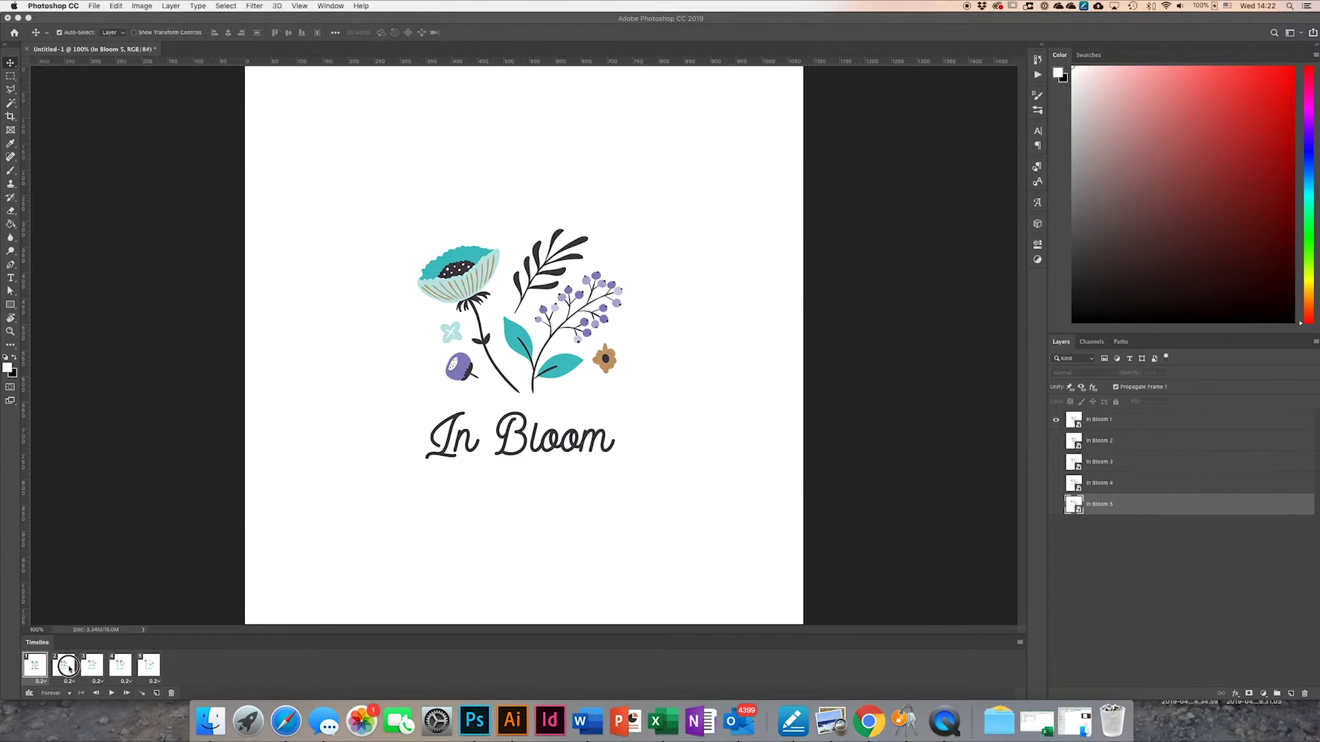
left_click(67, 672)
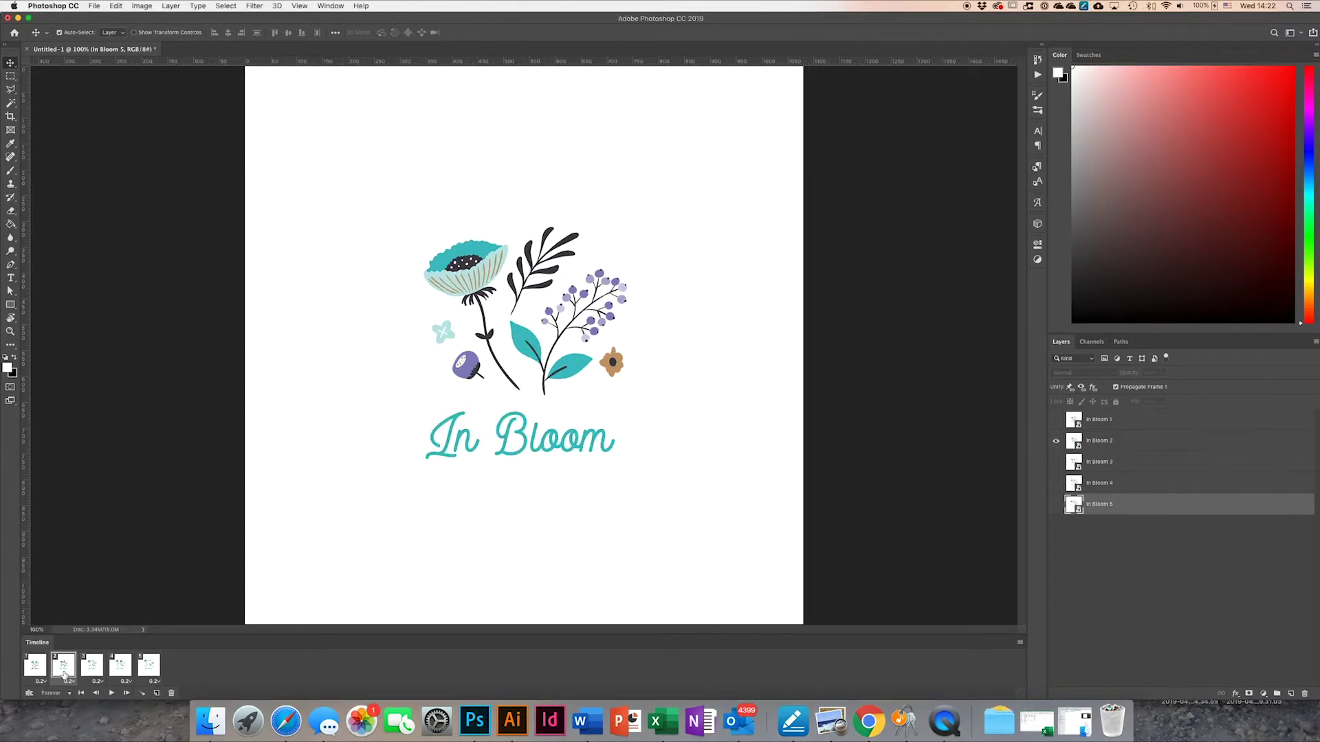
left_click(80, 672)
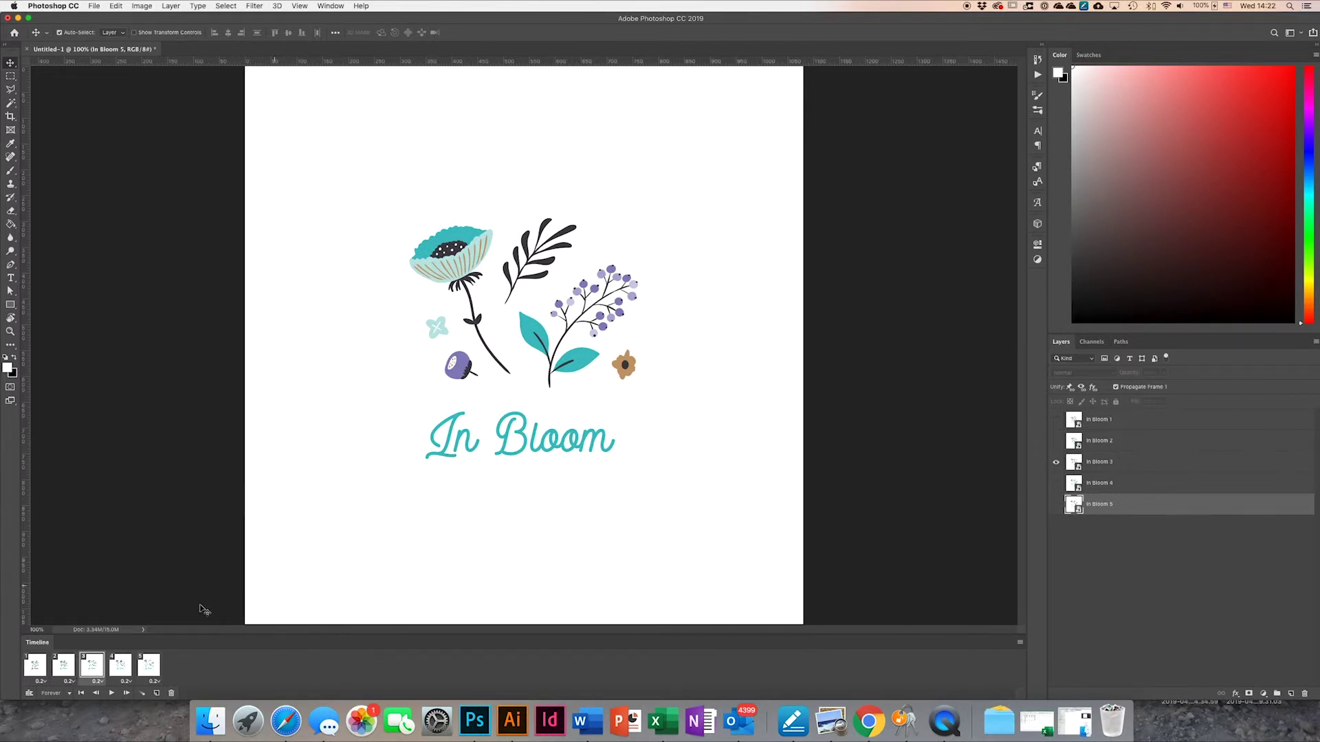
left_click(121, 665)
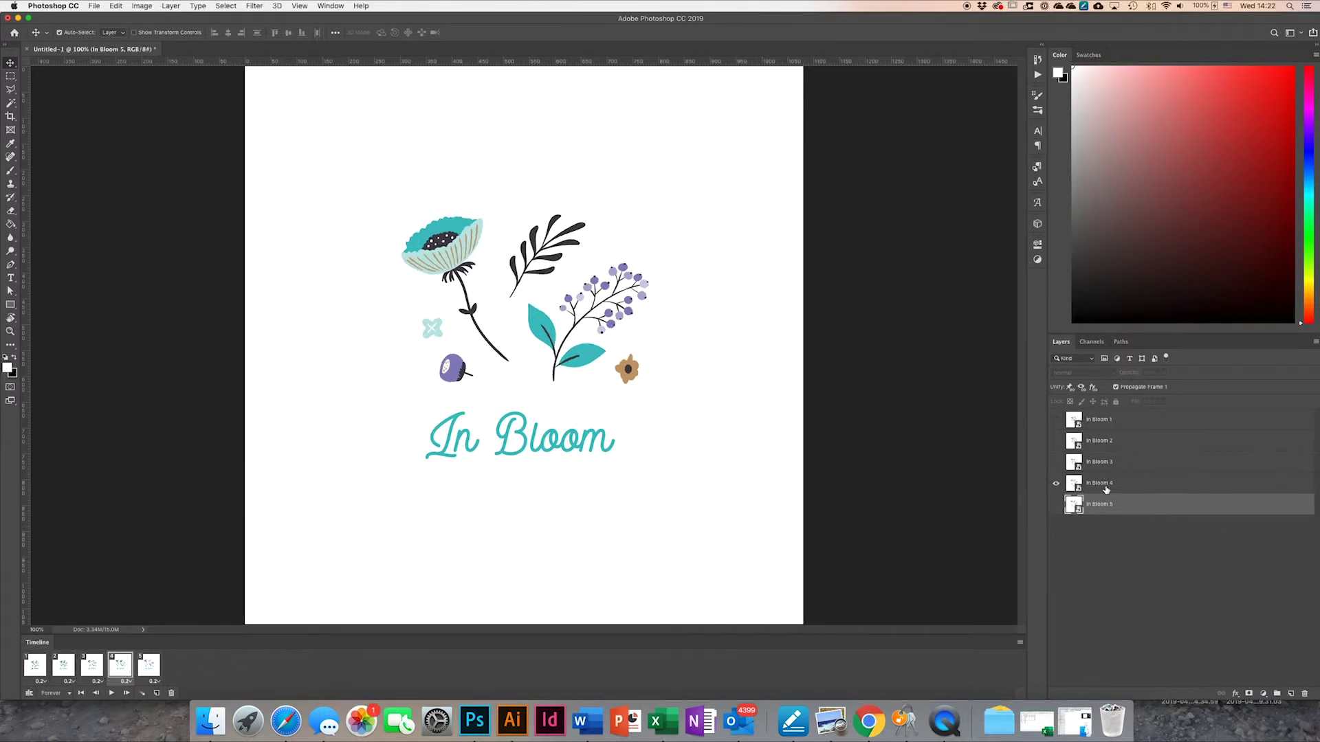
left_click(149, 665)
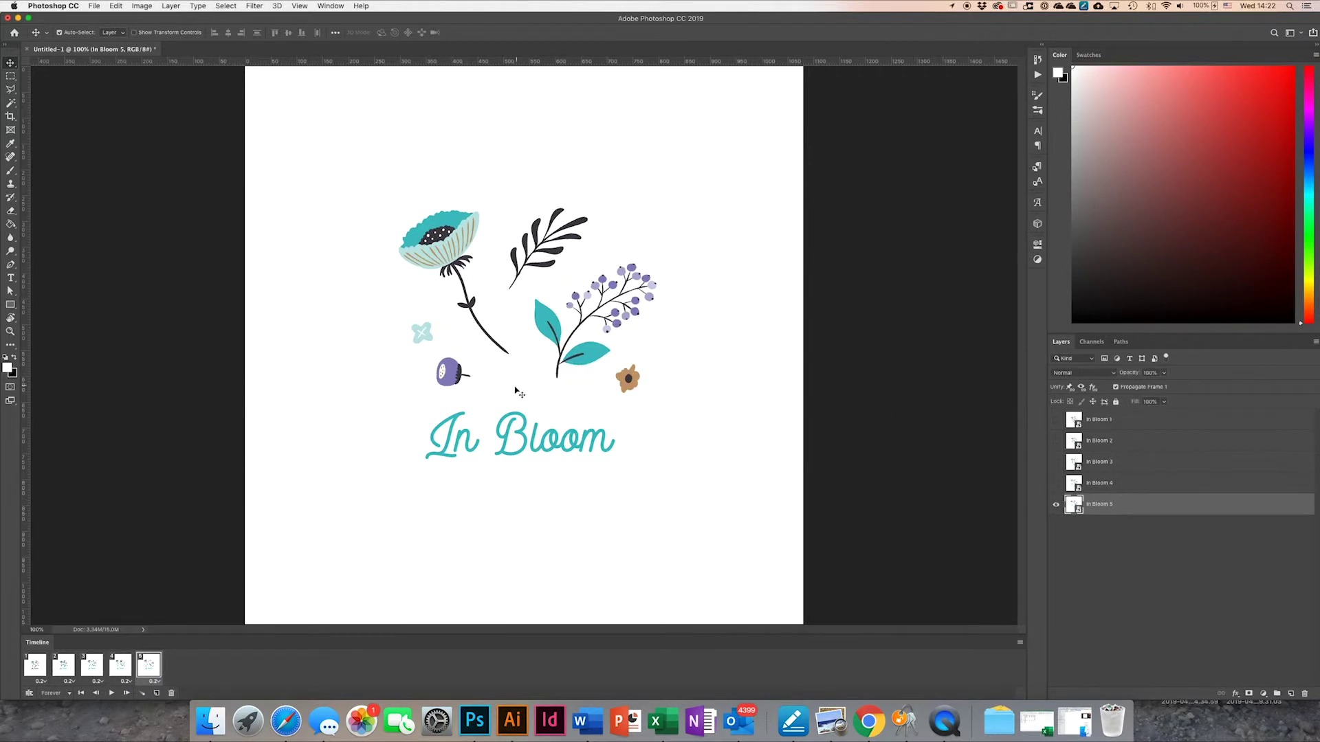
left_click(39, 665)
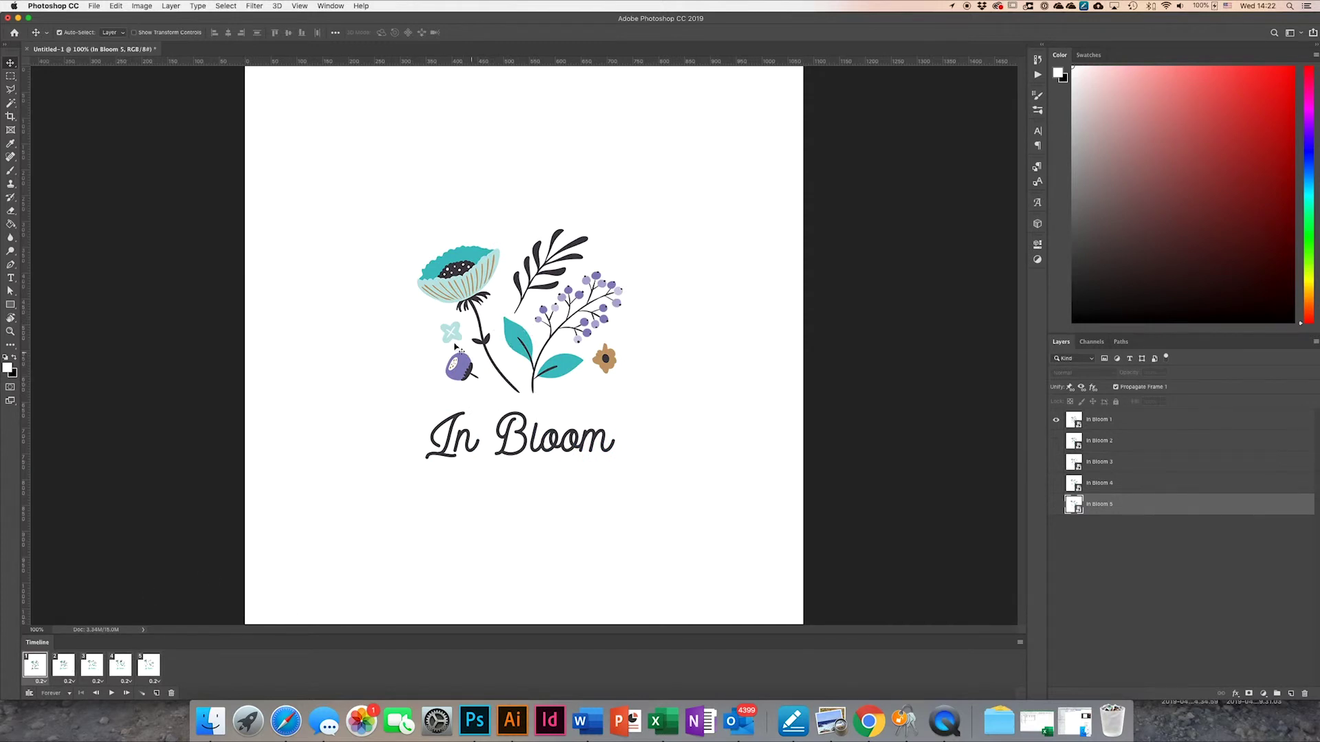
left_click(67, 670)
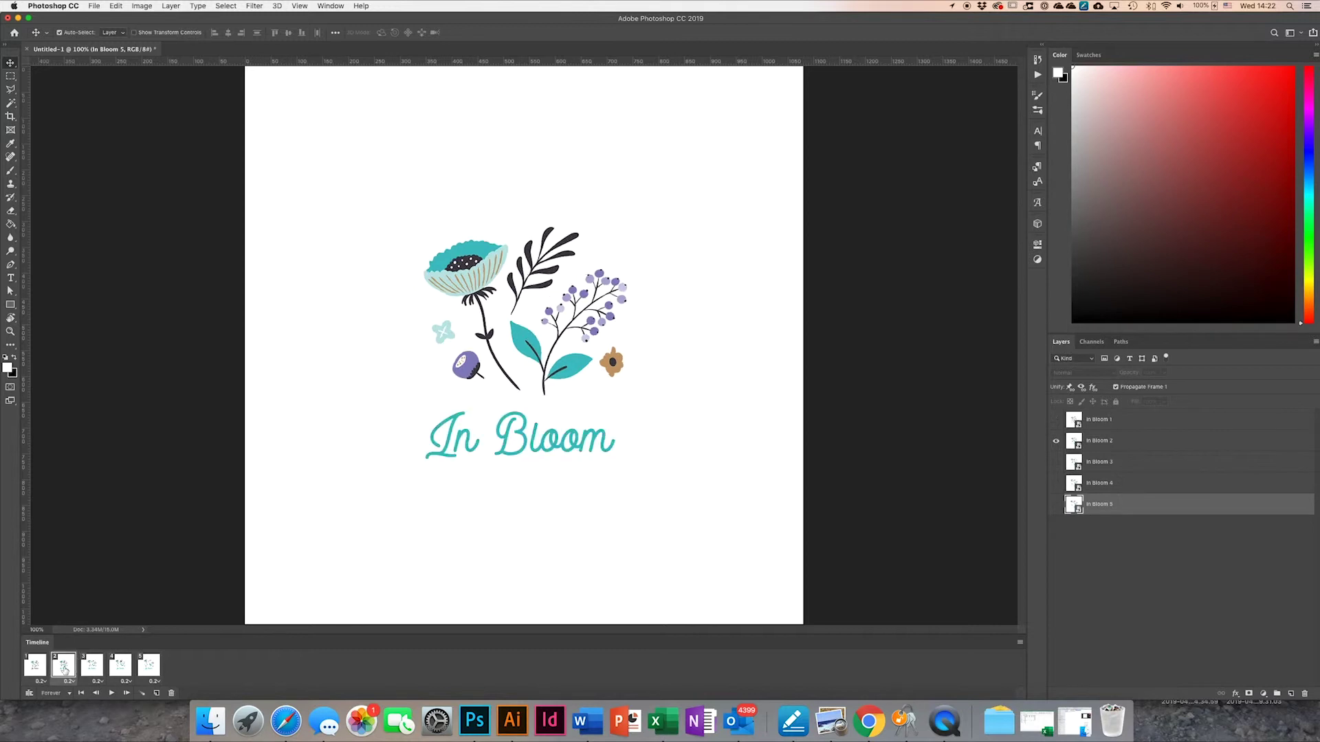
left_click(93, 670)
left_click(120, 670)
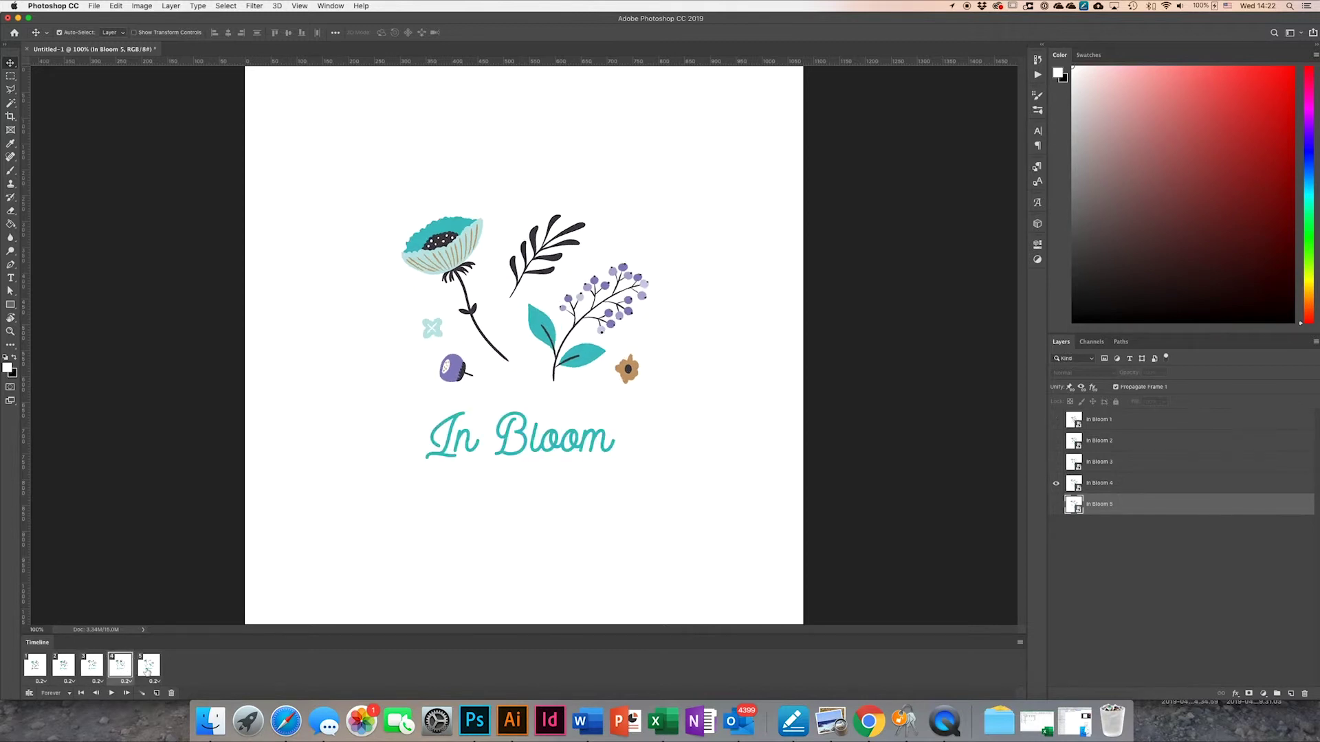
left_click(93, 668)
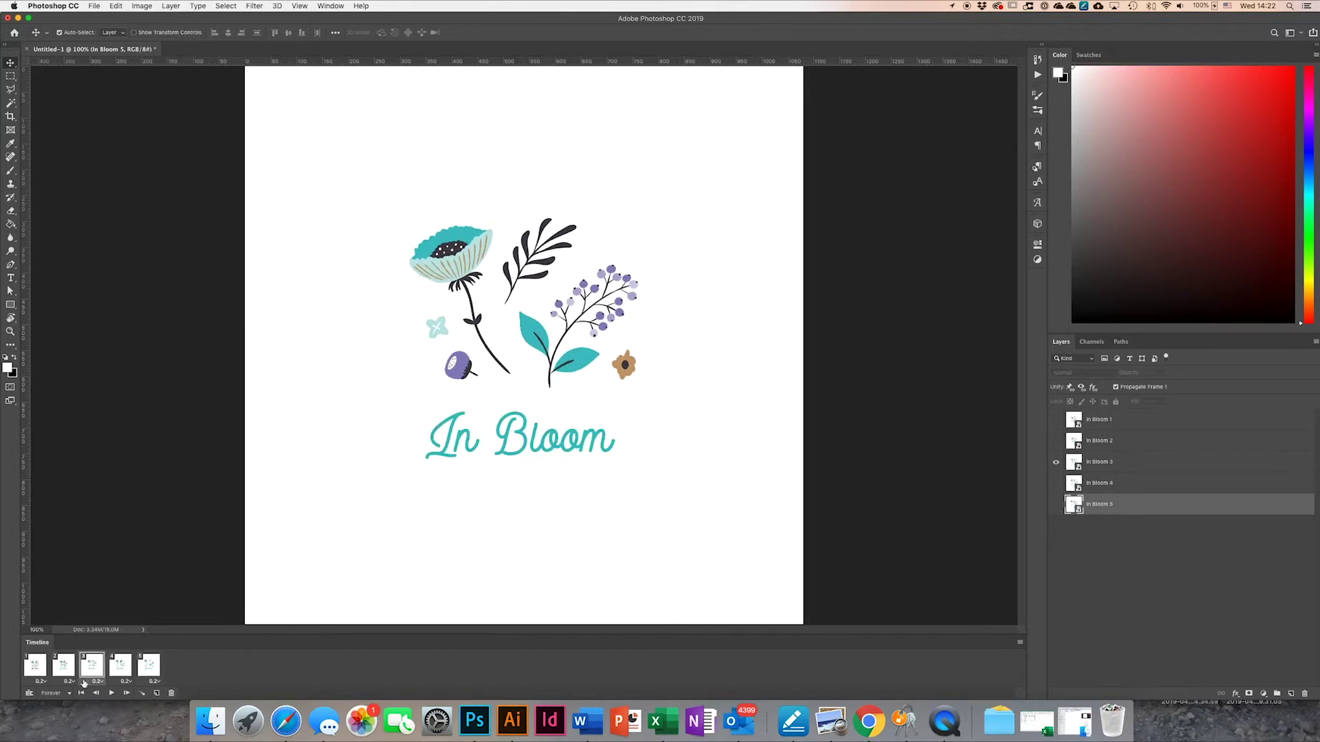
left_click(34, 665)
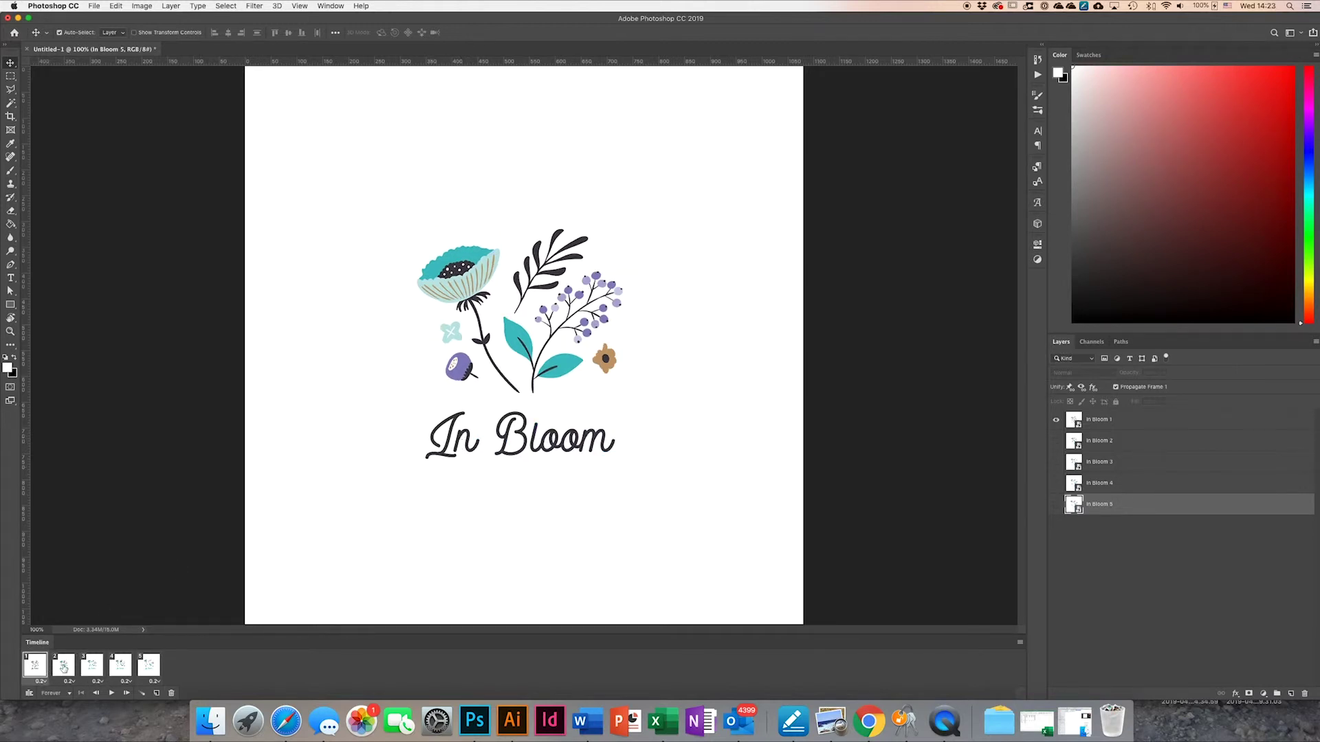
left_click(64, 668)
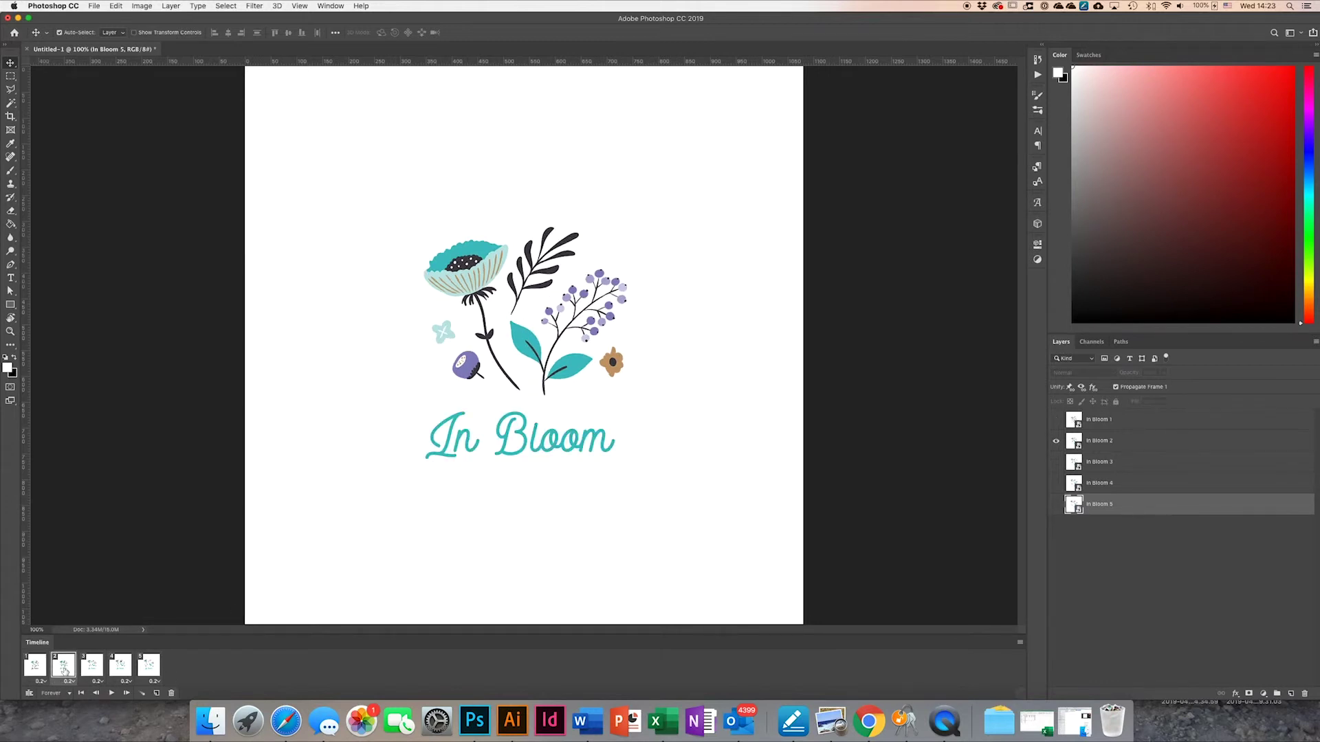
left_click(93, 670)
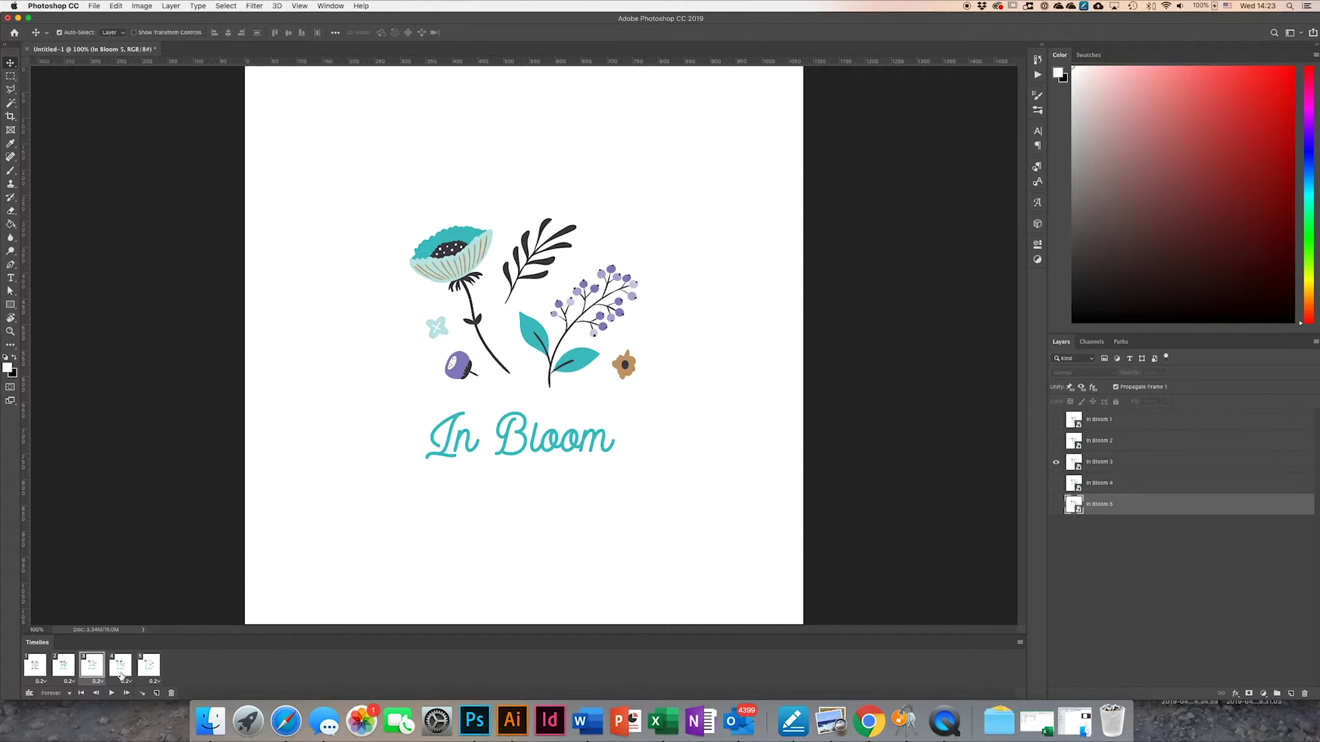
double_click(1073, 465)
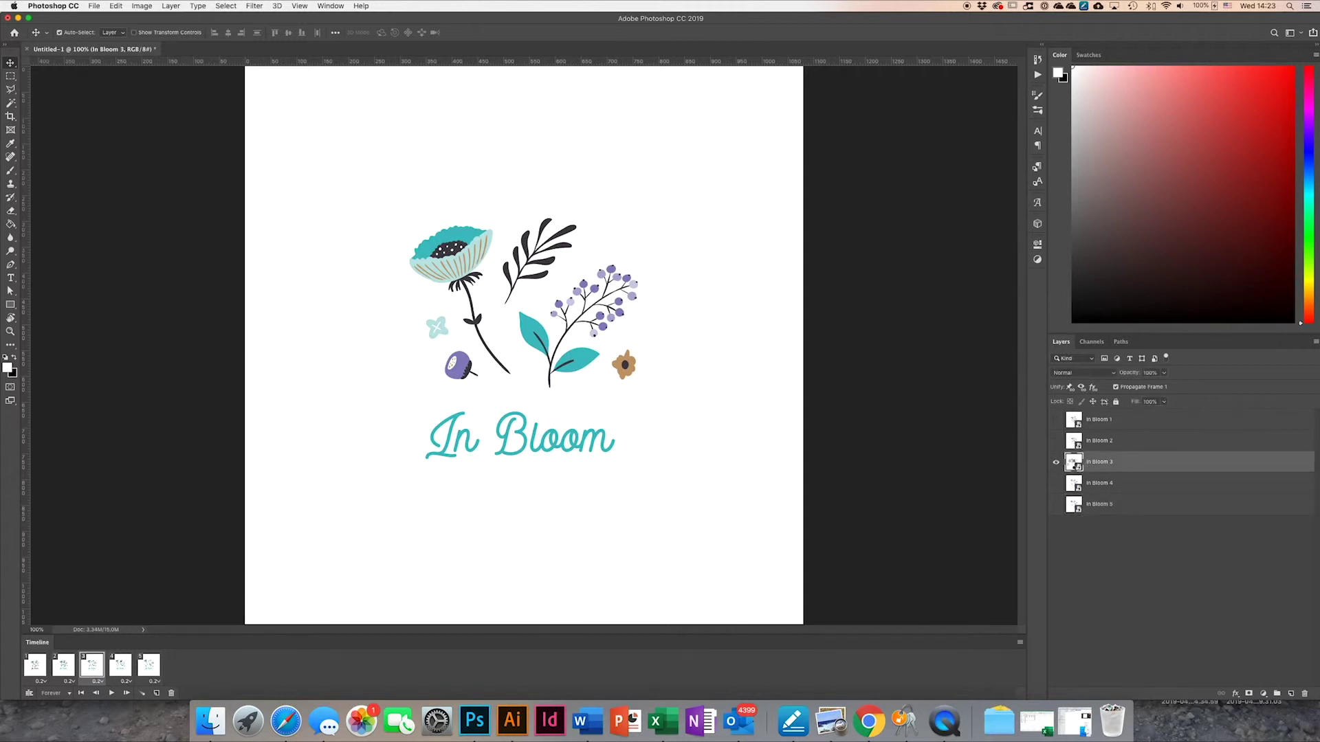
Set the In Bloom text colour to pale cyan bde4e3 sampled from the flower artwork
left_click(1110, 407)
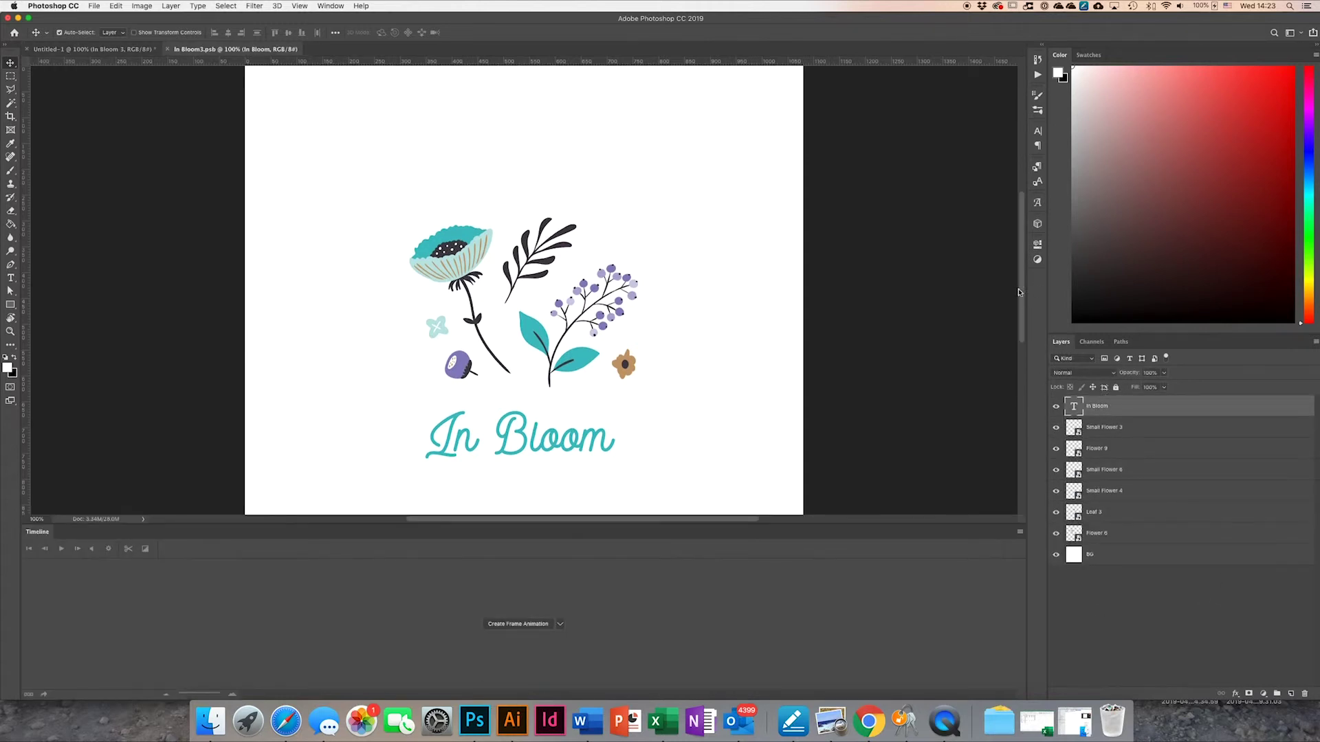
left_click(1037, 130)
left_click(1009, 192)
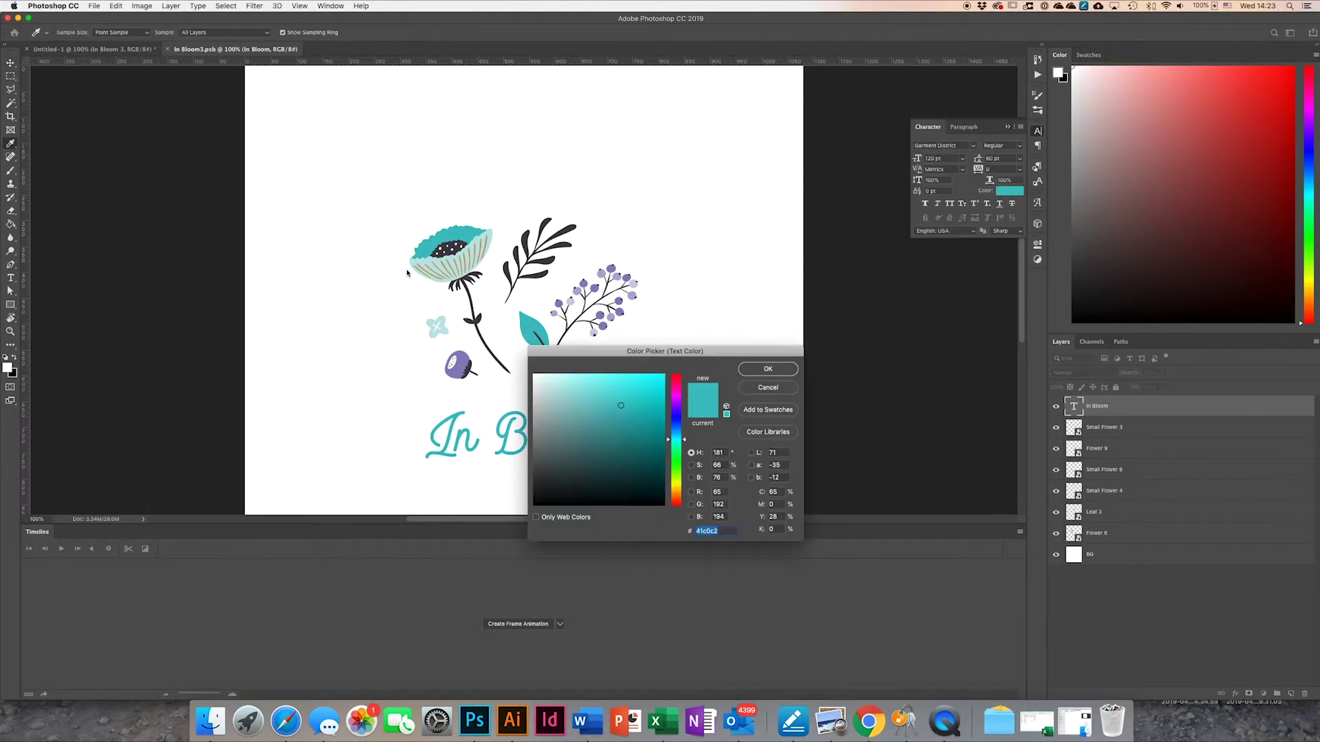
left_click(462, 252)
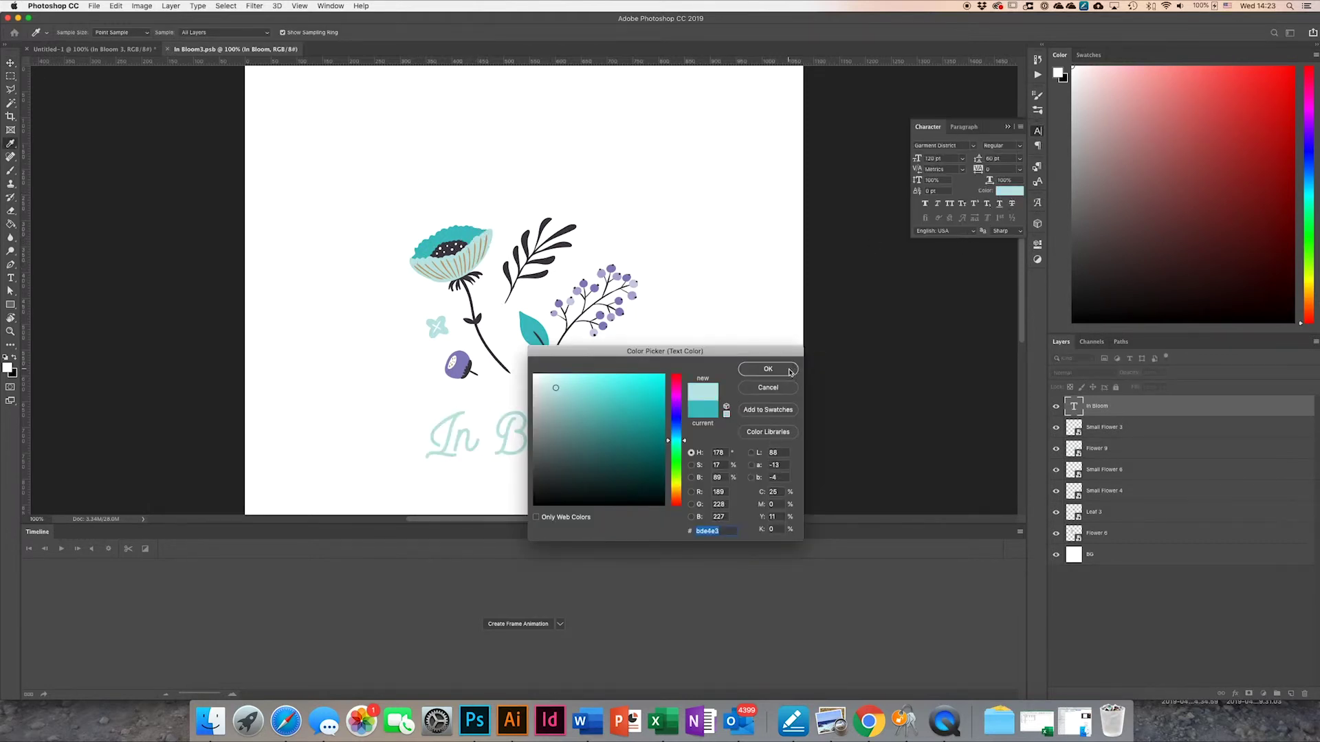
left_click(788, 370)
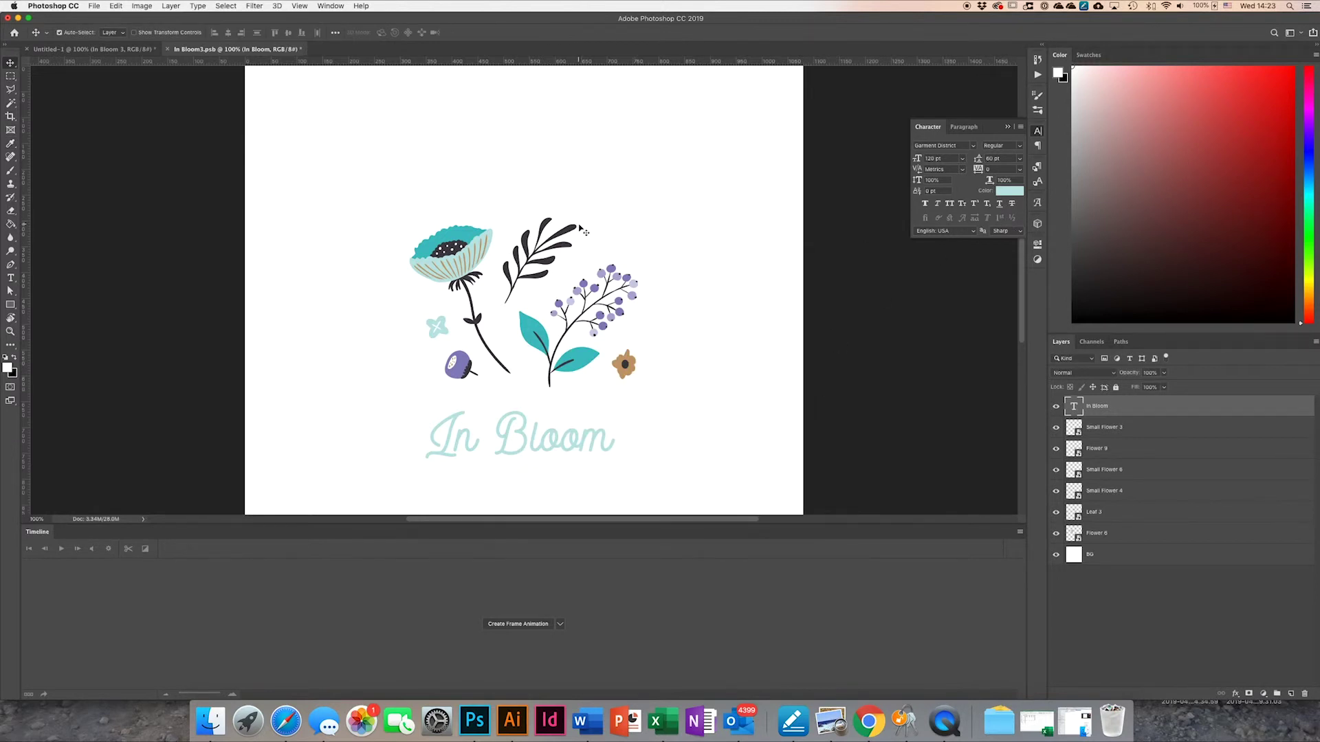
Save and close the smart object, then show animation frame 4 in Untitled-1
key("super+s")
left_click(168, 49)
left_click(119, 665)
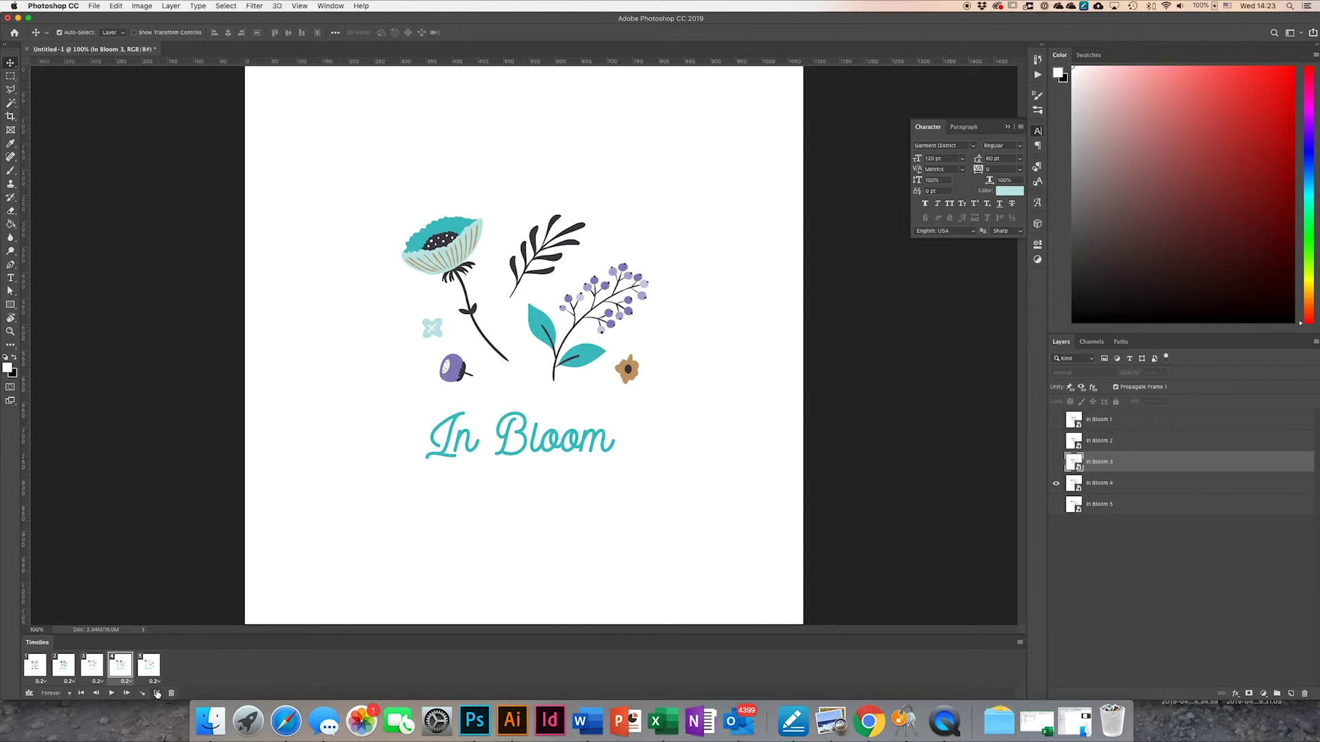
On frame 5, recolour the In Bloom 5 lettering to the leaf's dark charcoal #413d44, then close the smart object
left_click(154, 666)
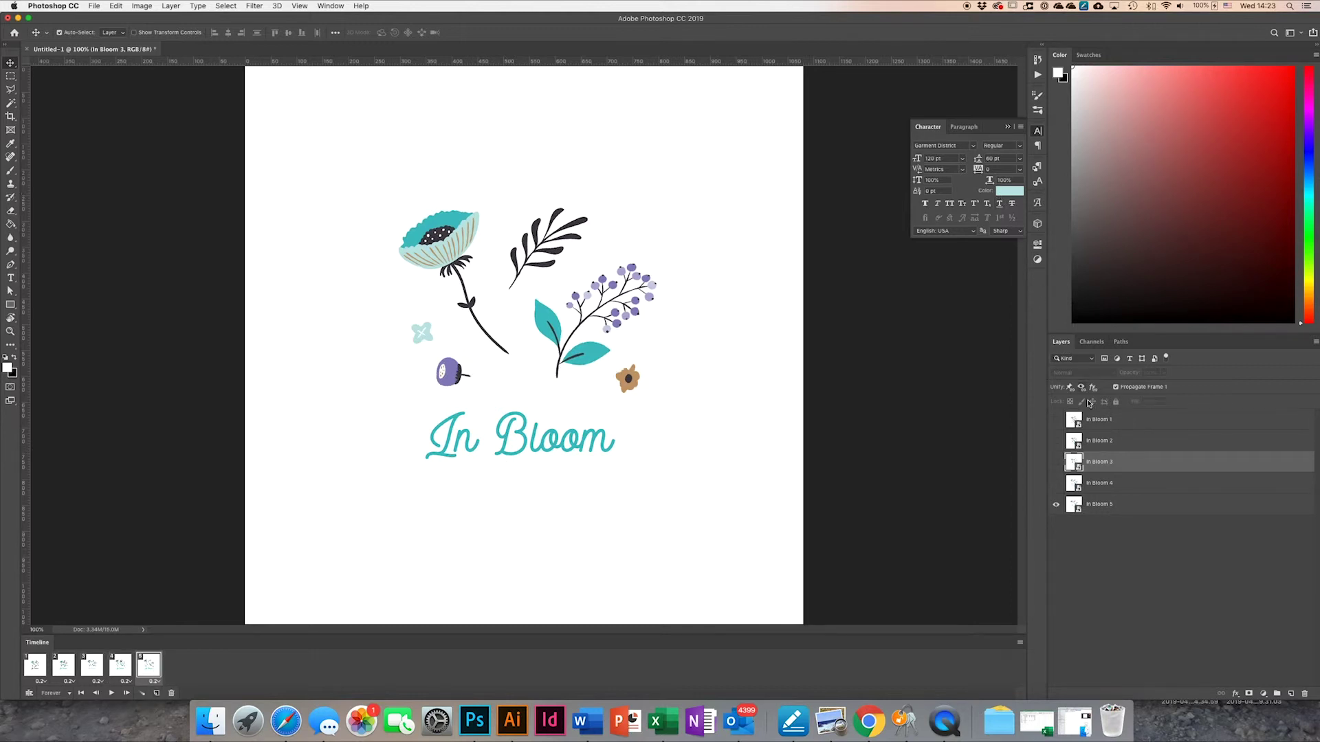
double_click(1074, 507)
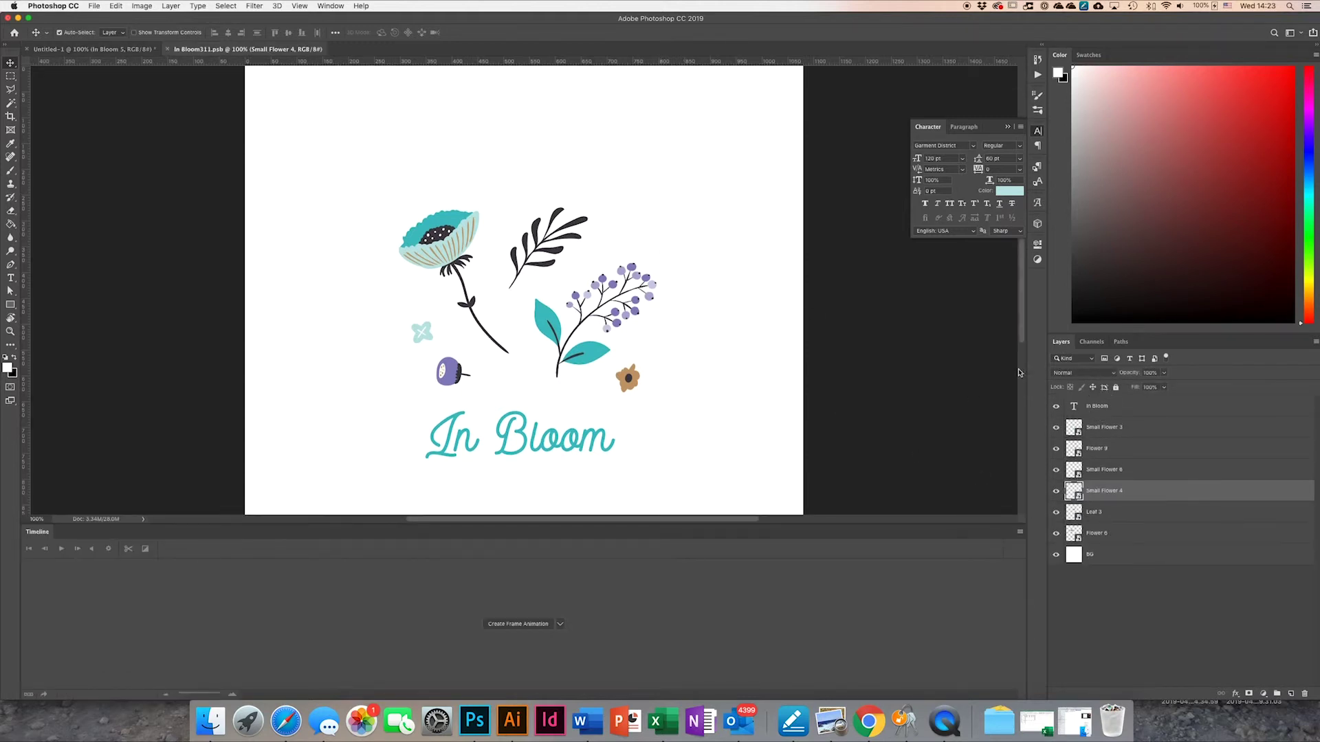
left_click(1099, 406)
left_click(1009, 190)
left_click(585, 222)
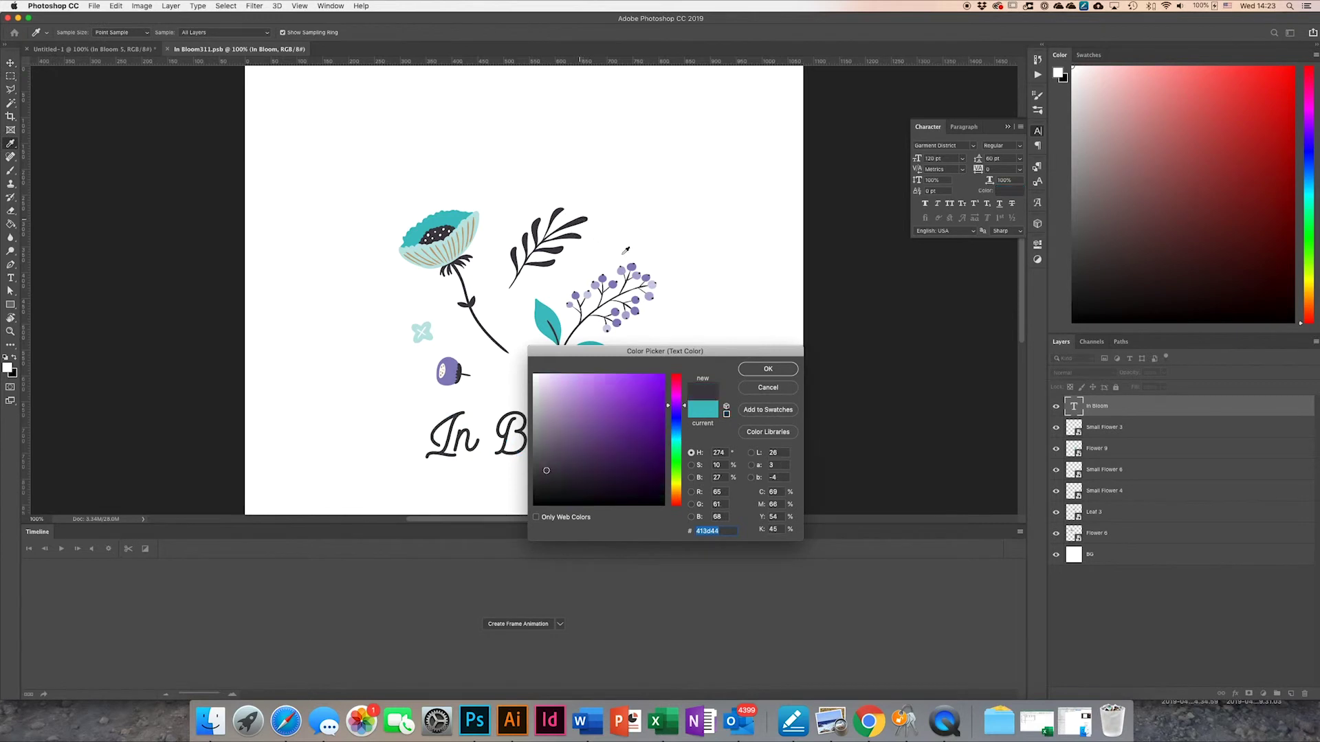
left_click(787, 376)
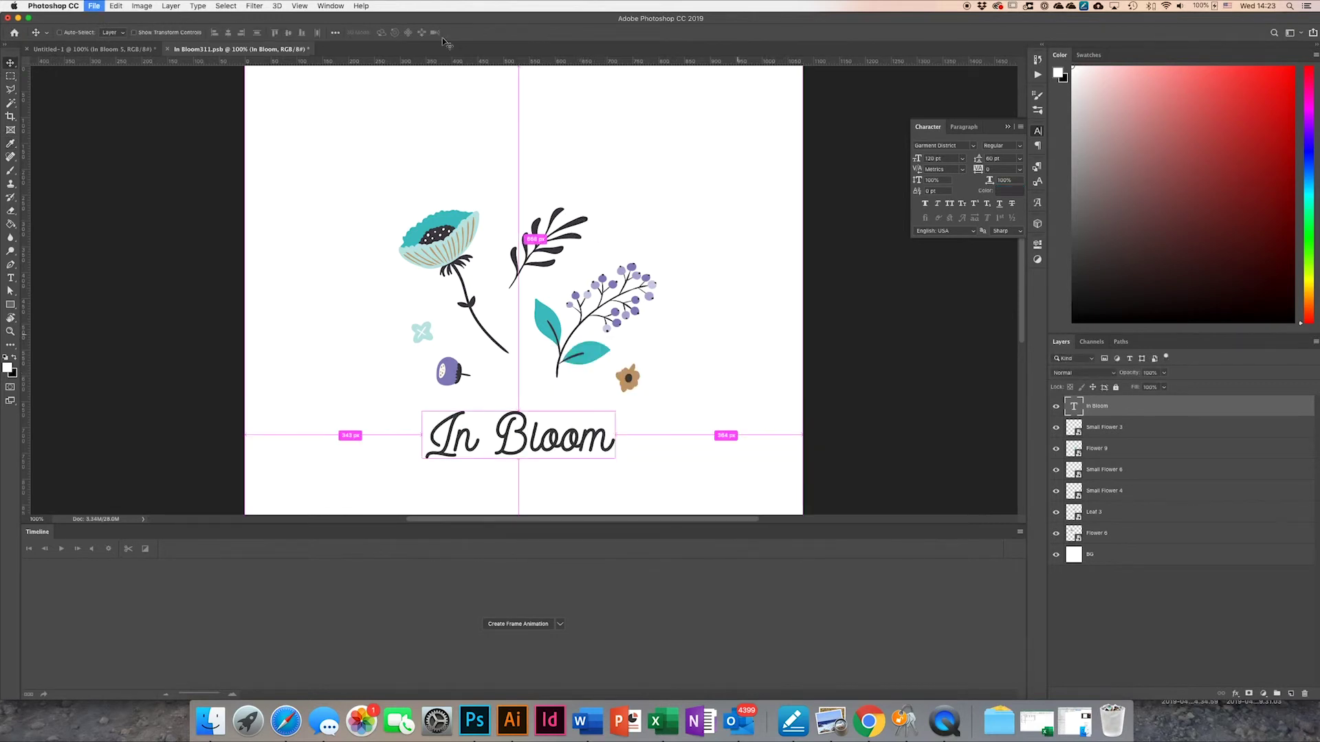
key("ctrl+w")
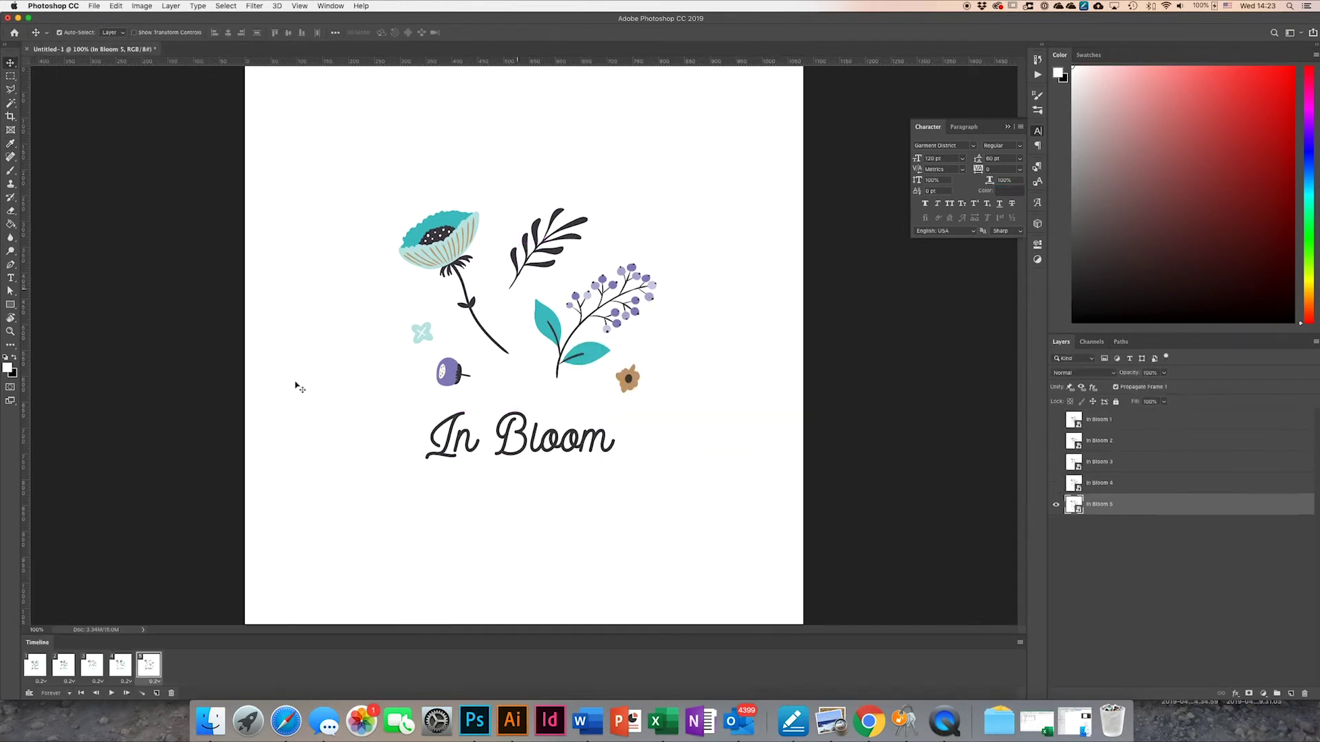
left_click(111, 694)
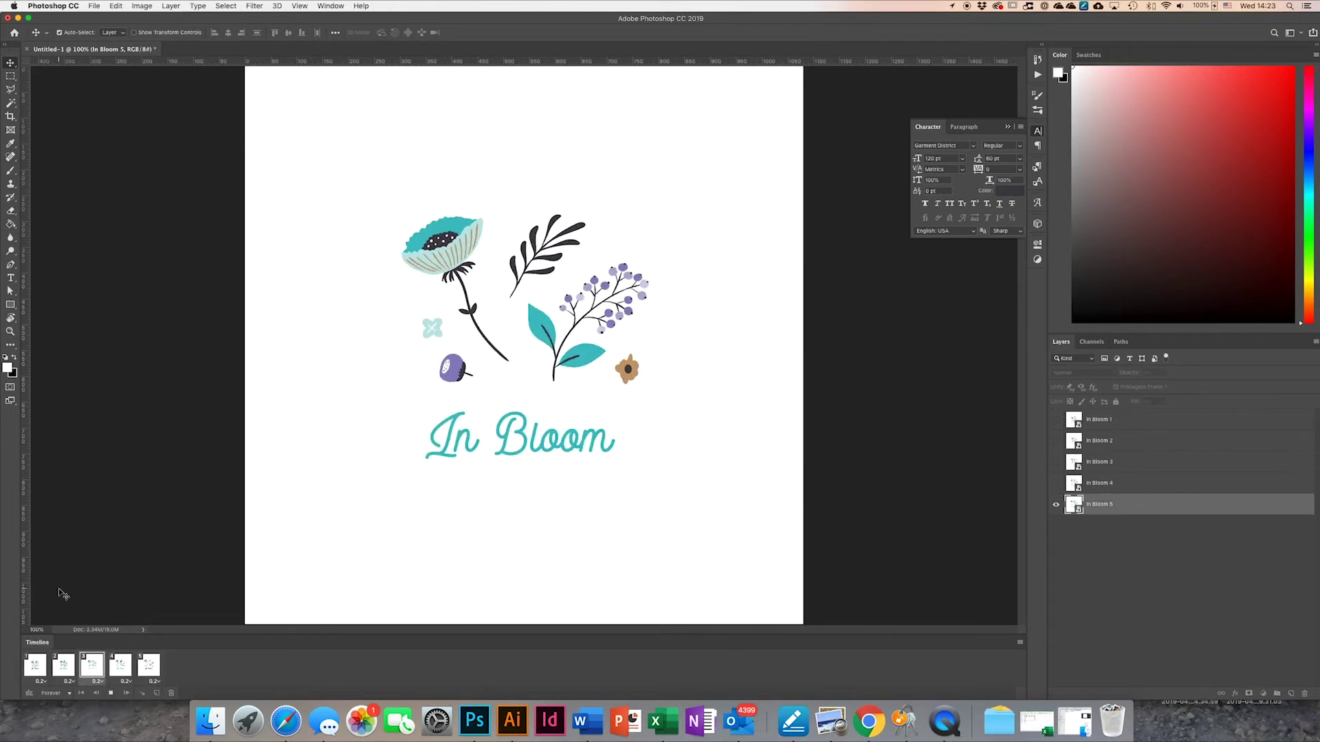
left_click(110, 695)
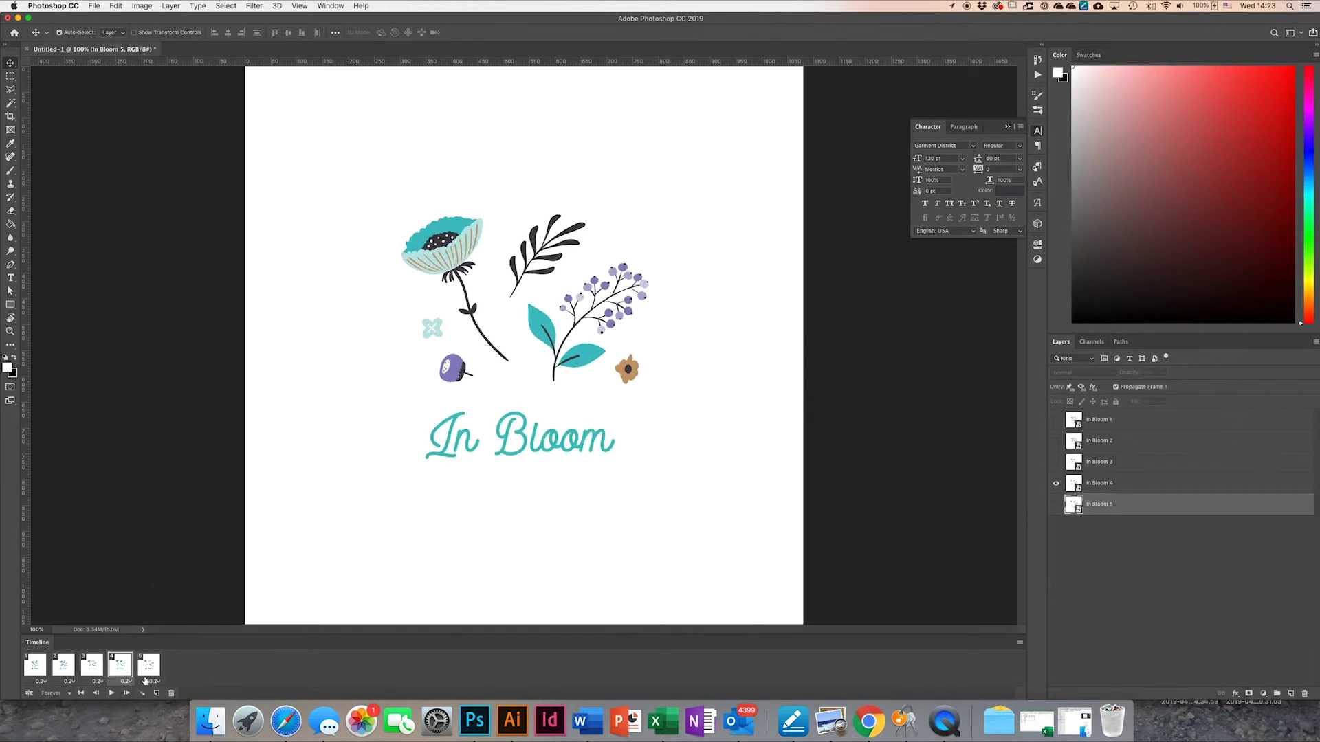
left_click(151, 667)
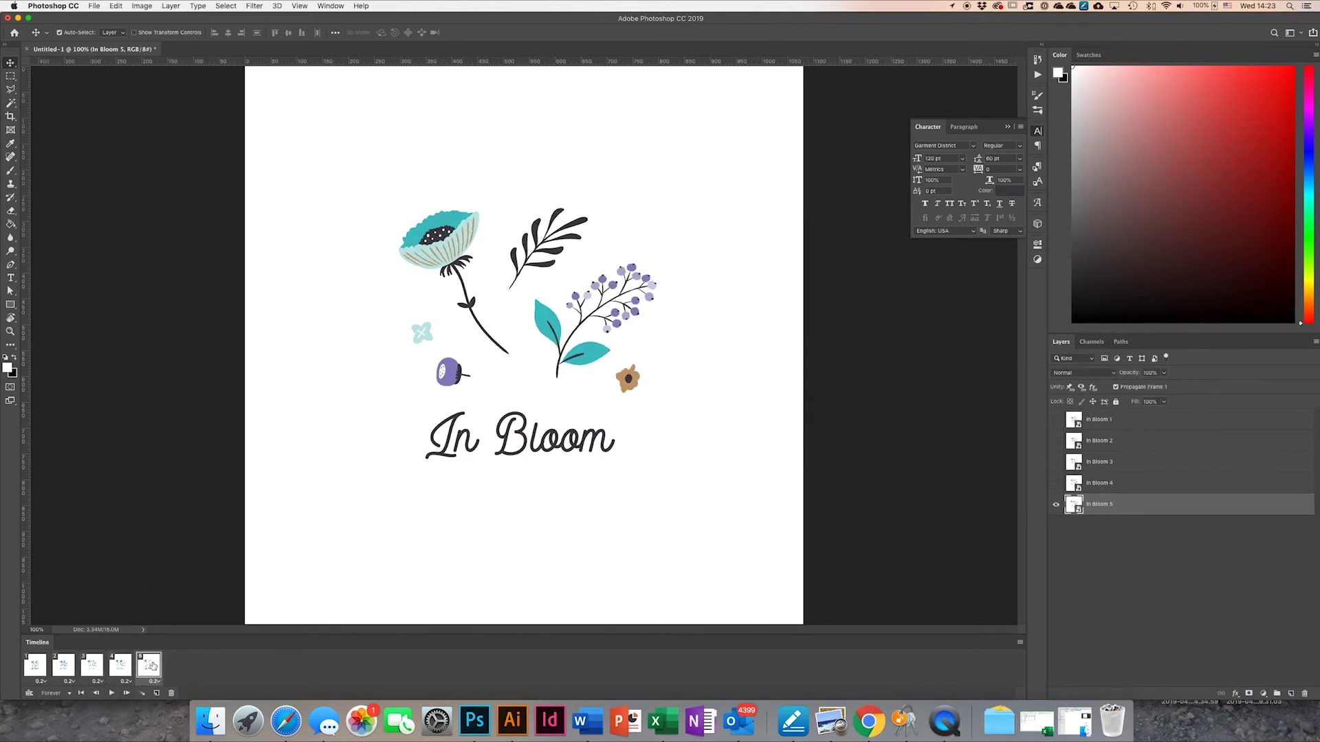
left_click(33, 665)
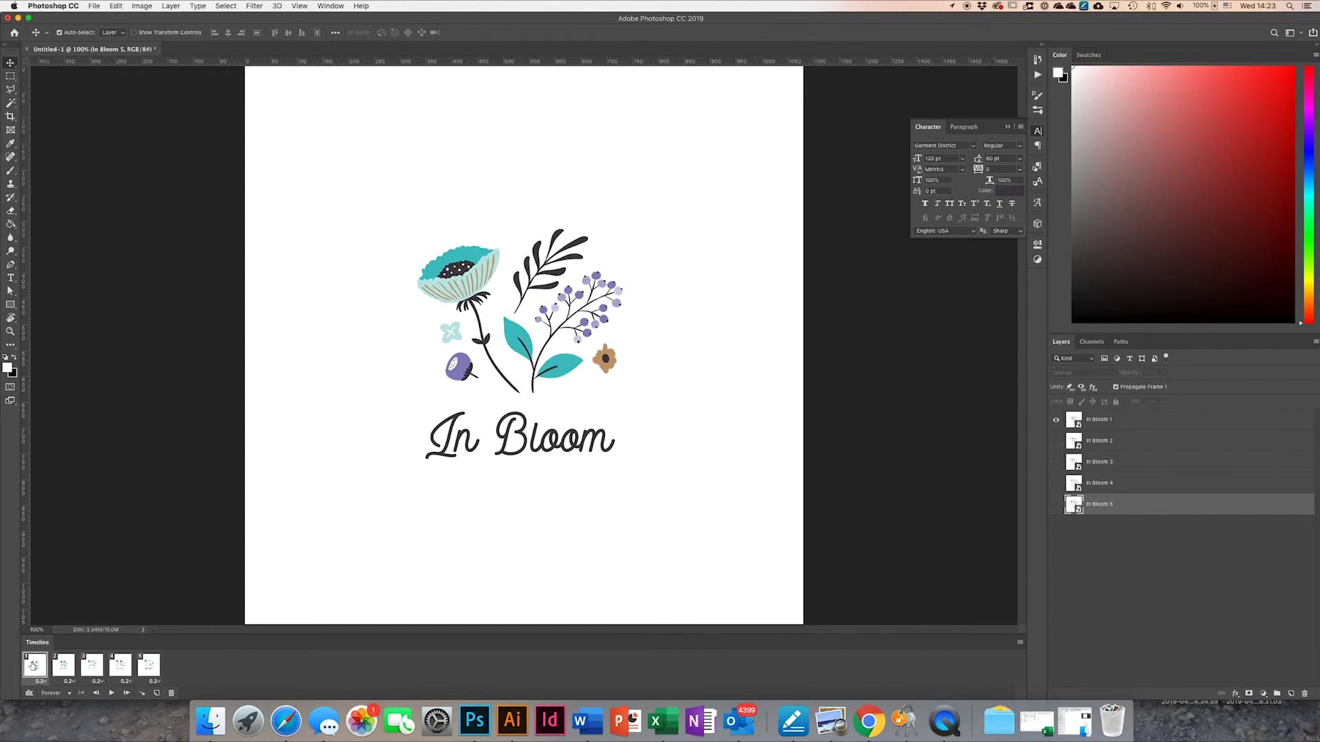
left_click(151, 667)
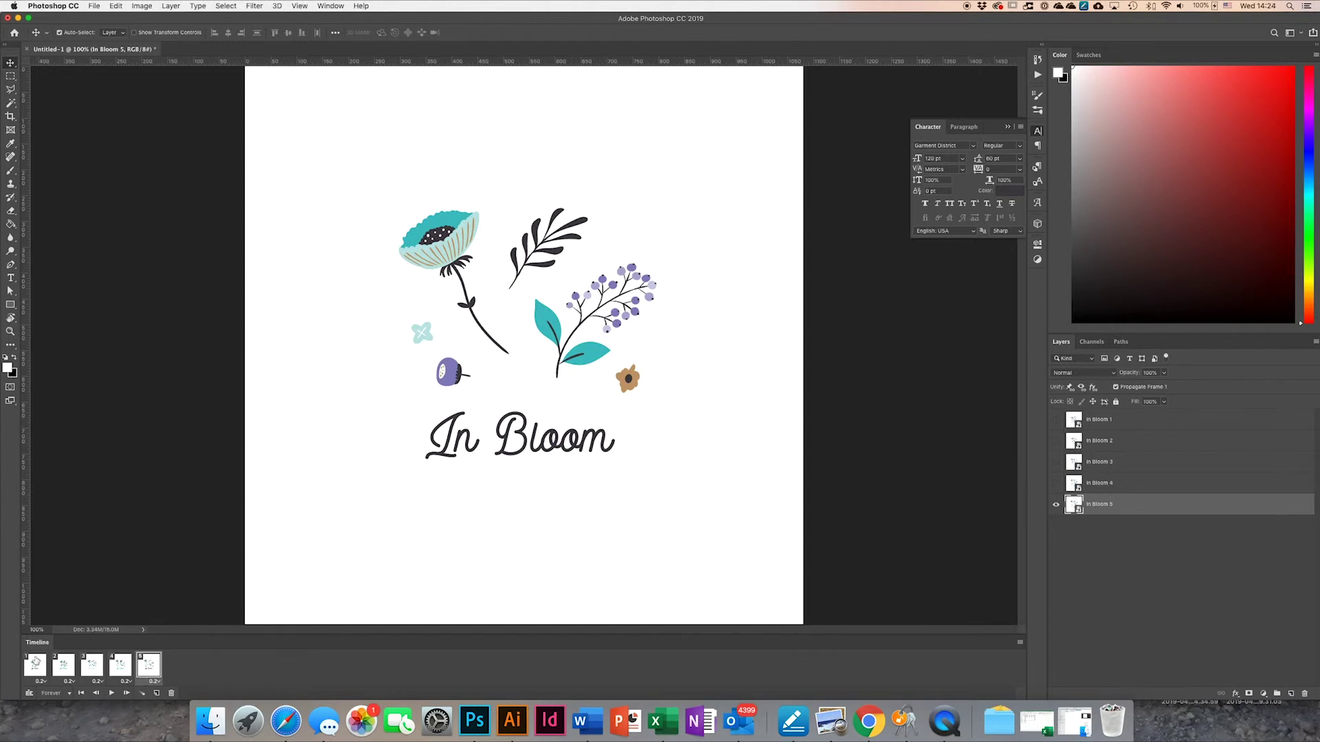
left_click(156, 695)
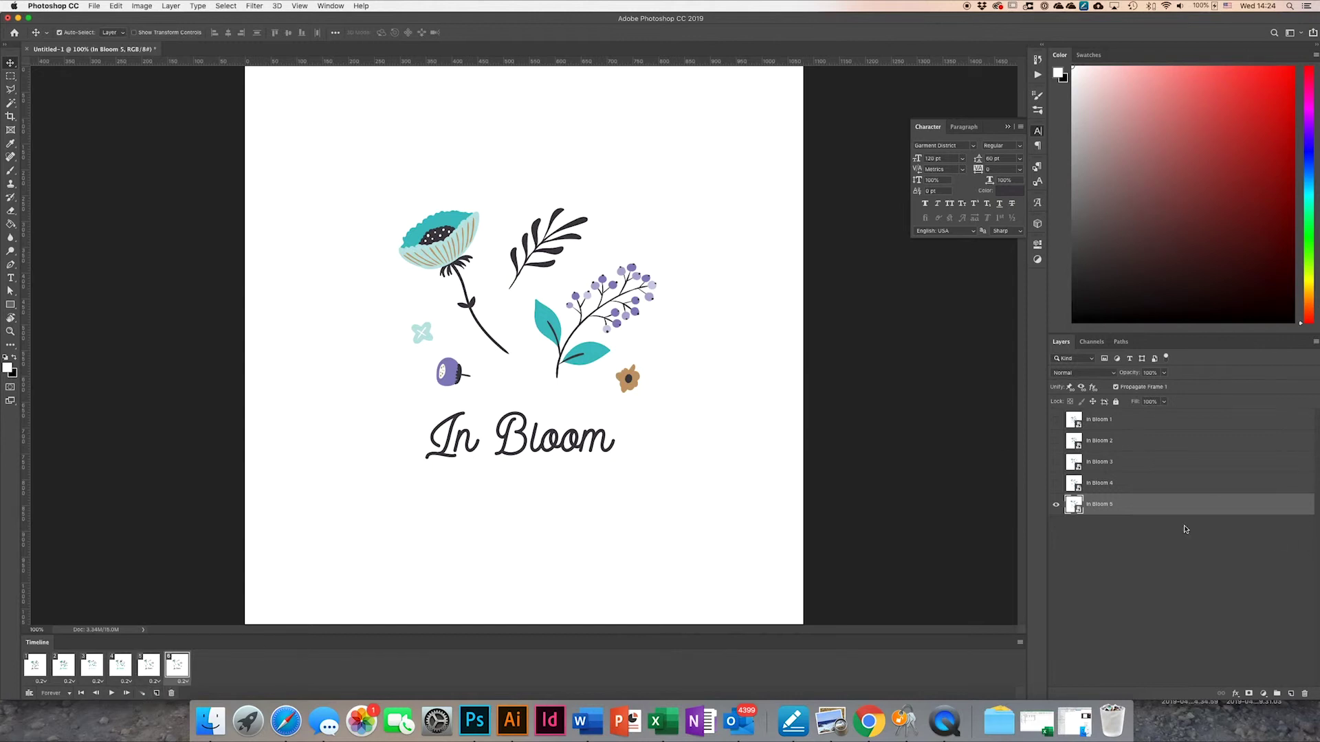
Make frame 6 show In Bloom 4, then add frames 7 and 8 showing In Bloom 3 and In Bloom 2
left_click(1056, 507)
left_click(1057, 483)
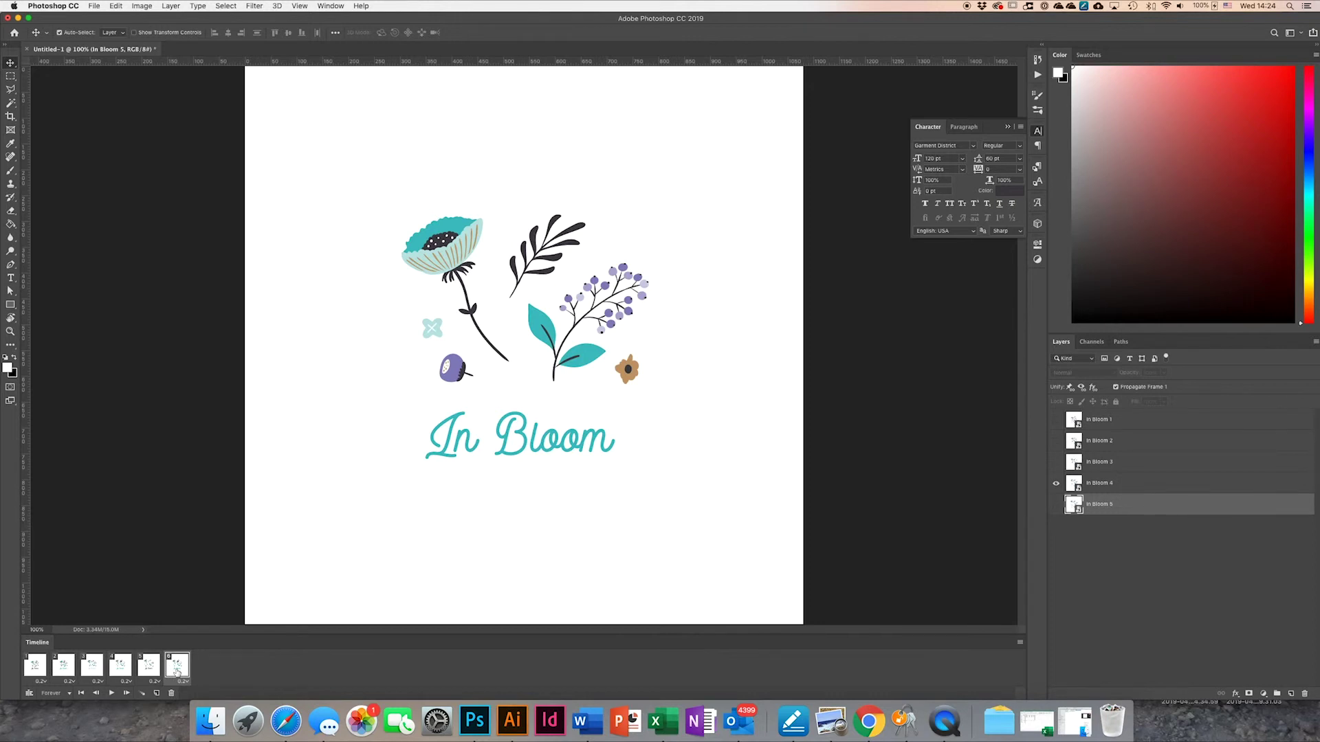
left_click(1100, 485)
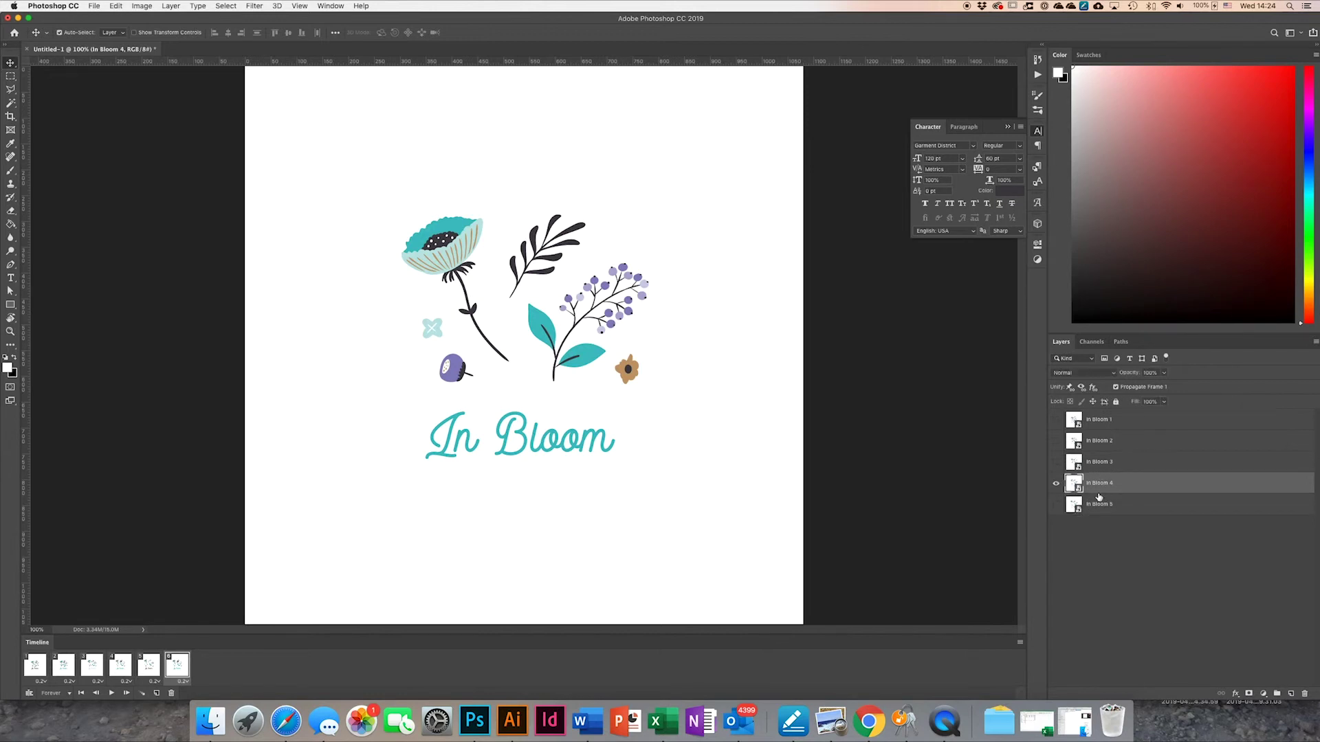
left_click(157, 694)
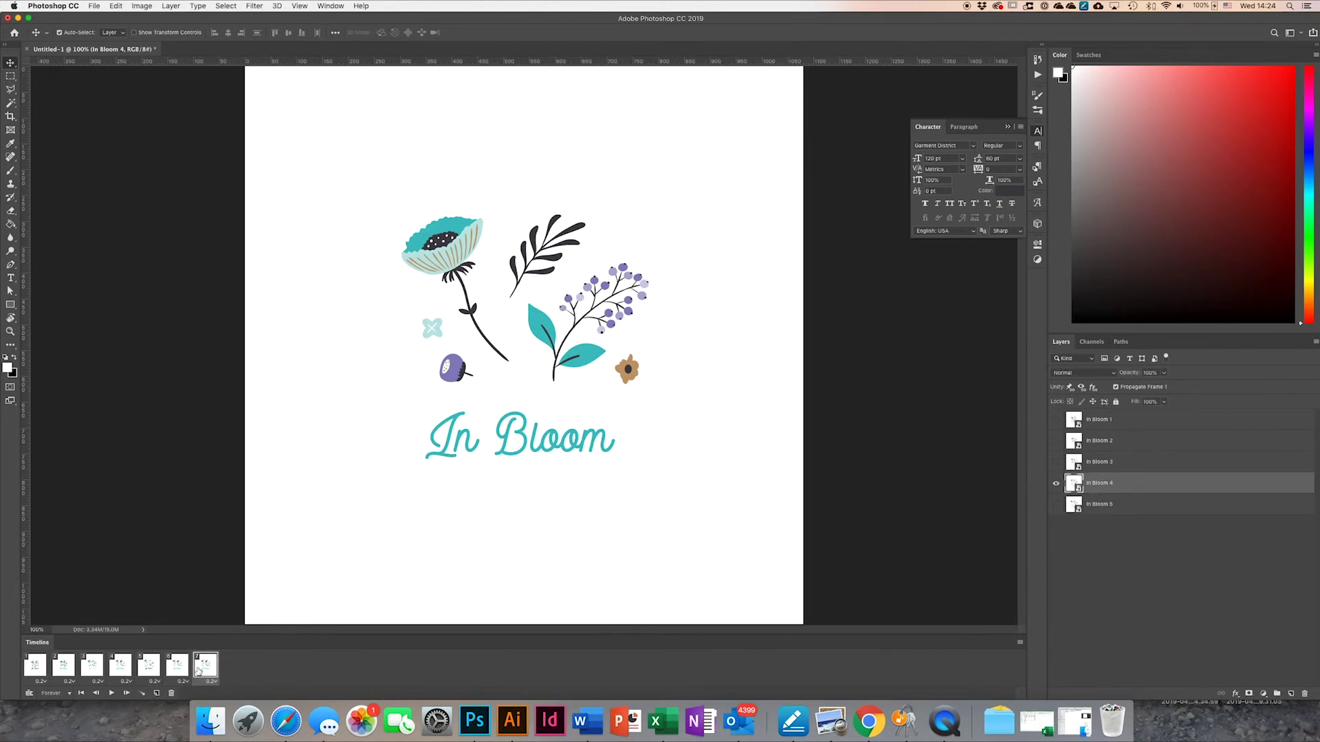
left_click(1056, 462)
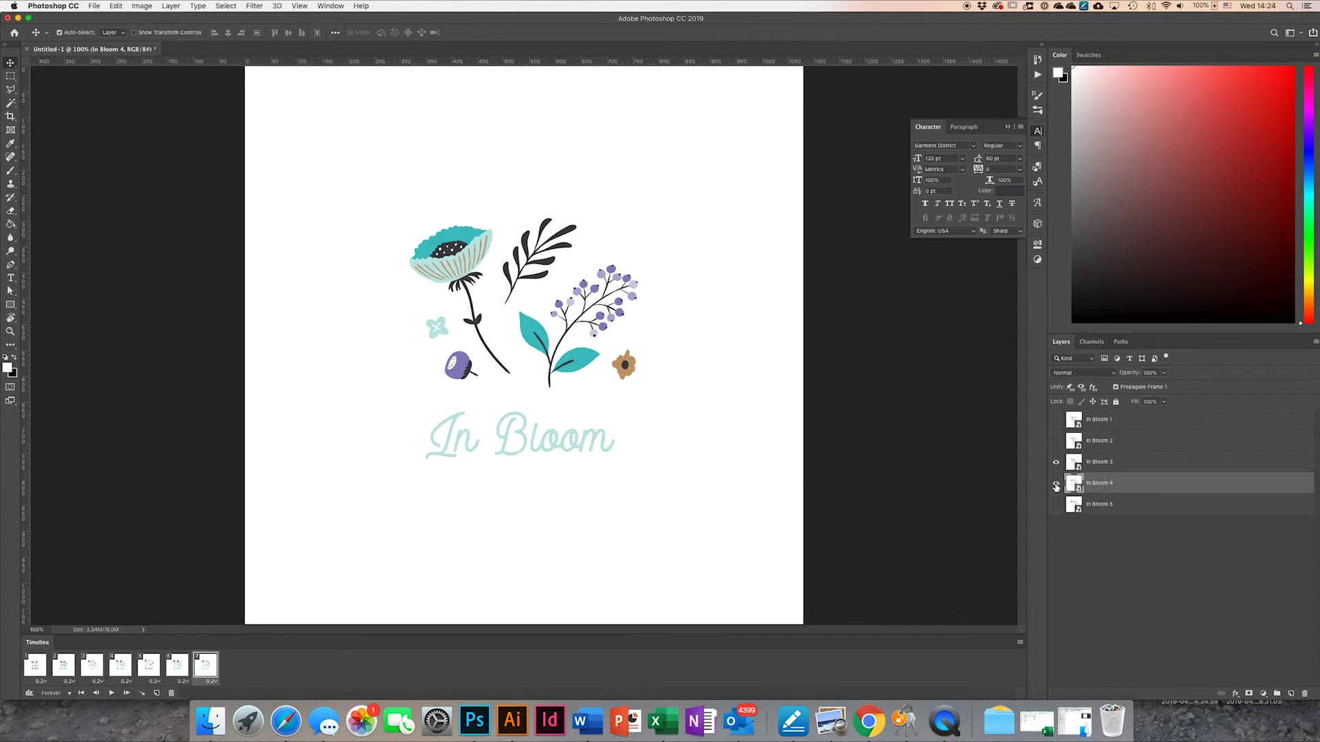
left_click(1093, 467)
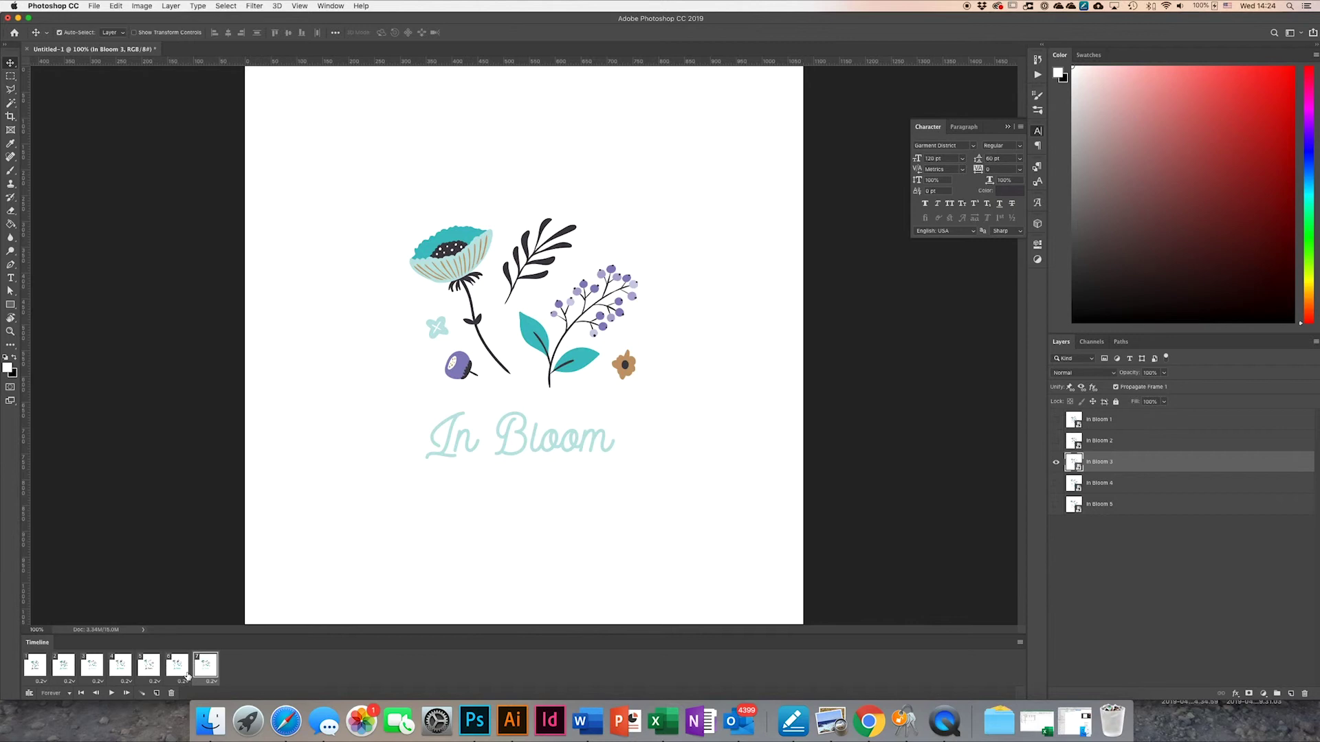
left_click(157, 693)
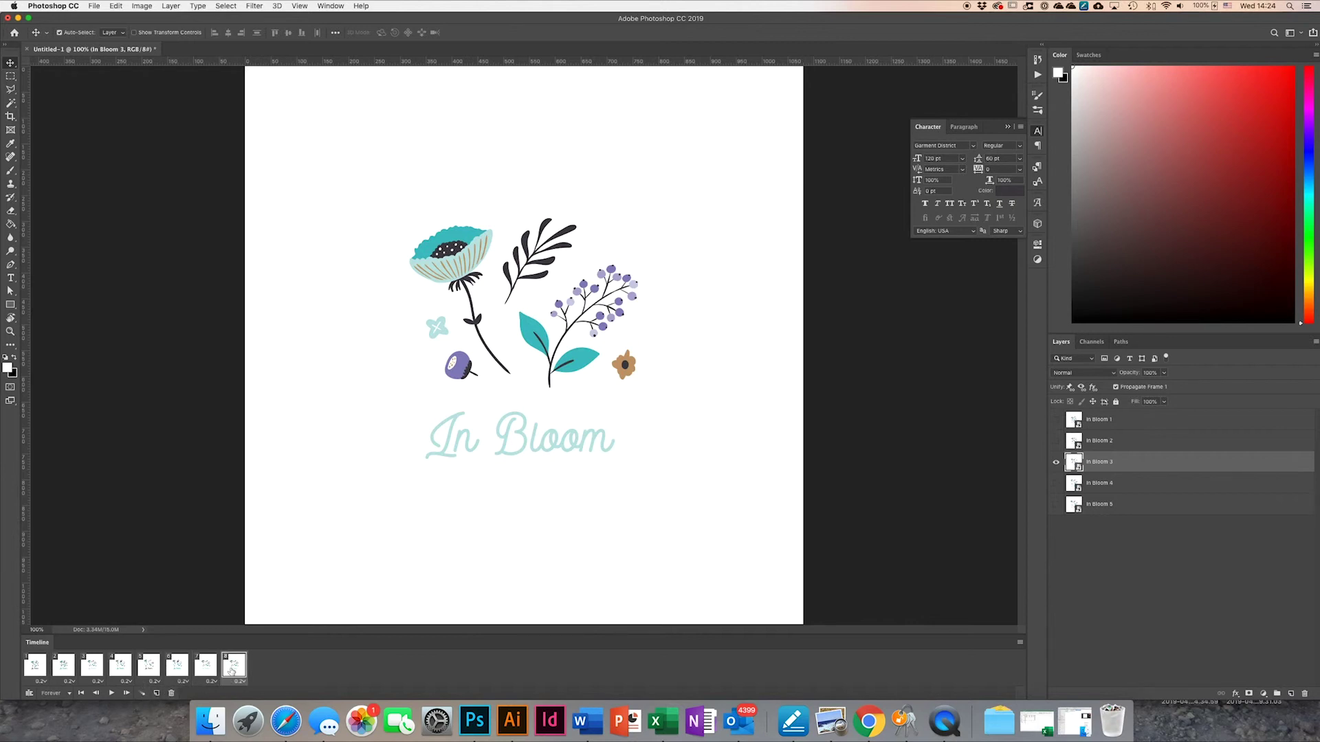
left_click(1058, 465)
left_click(1056, 441)
left_click(1155, 444)
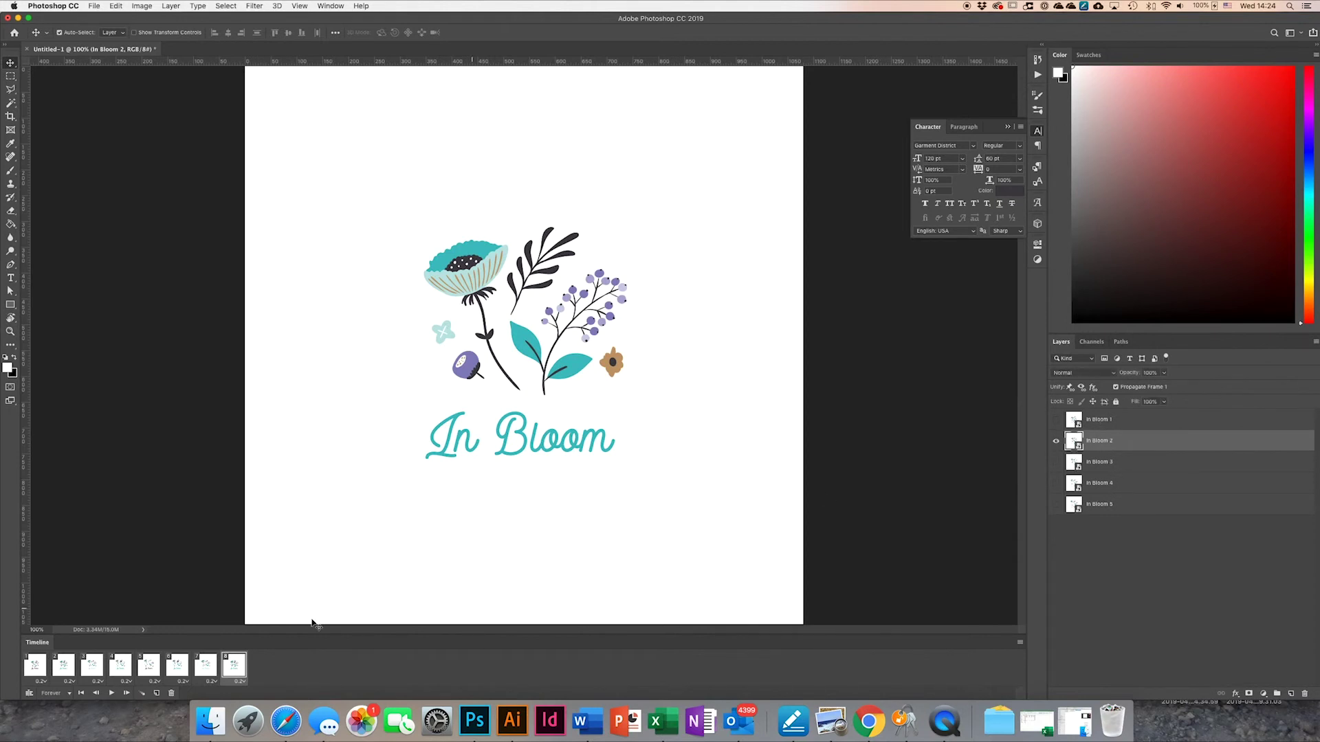
Play back the eight-frame animation and bring up the File menu for exporting
left_click(113, 693)
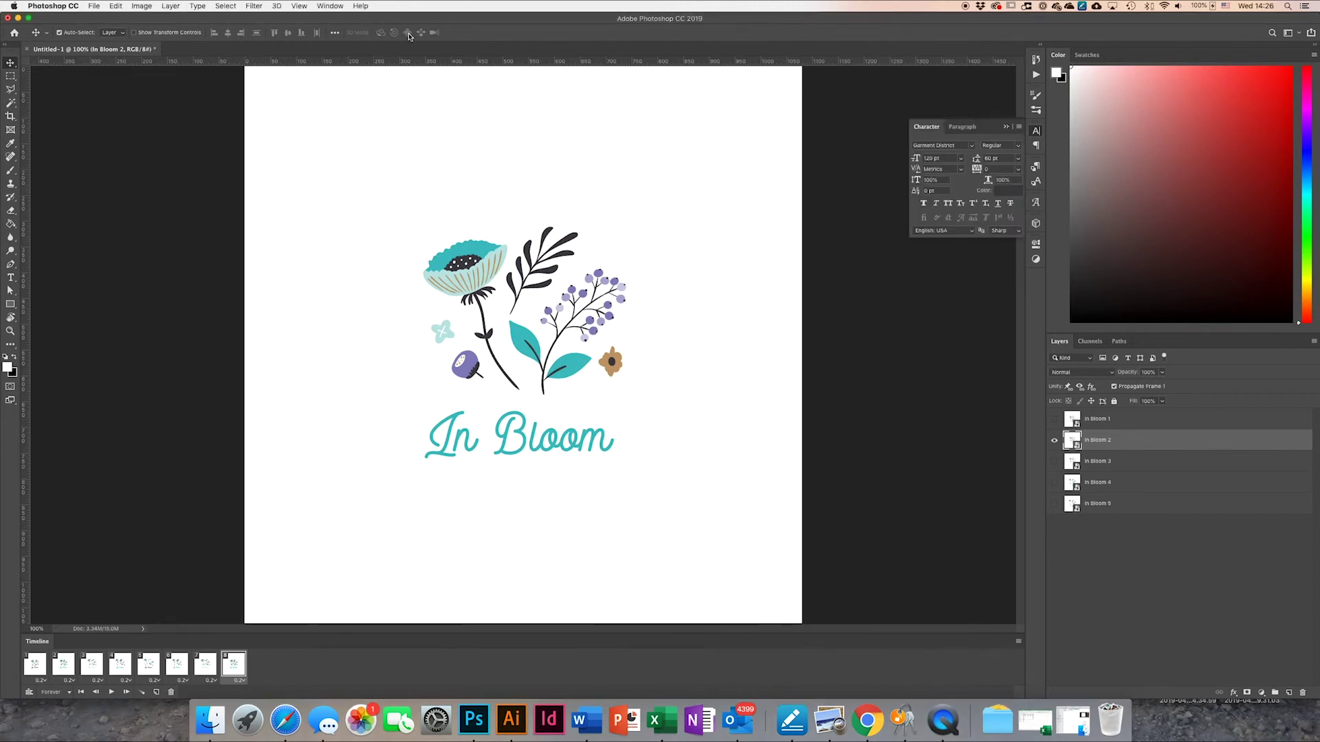
left_click(95, 8)
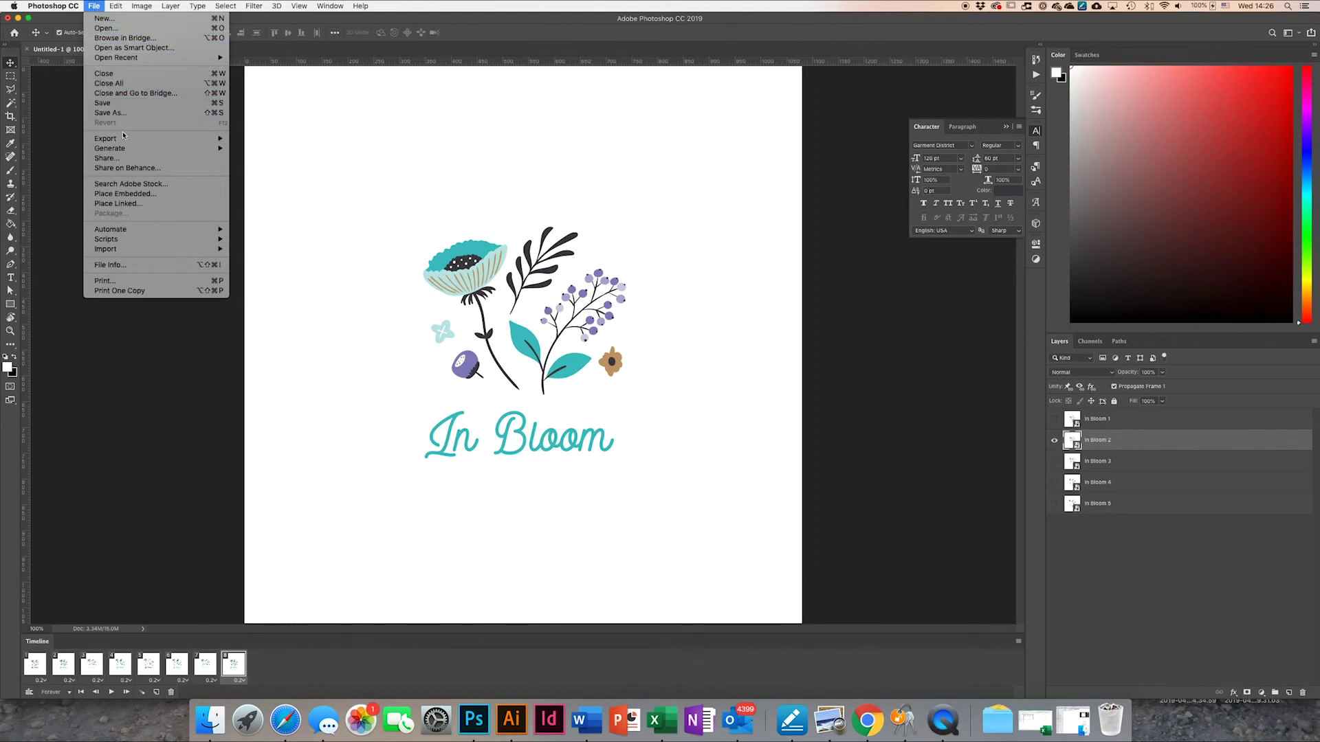
mouse_move(105, 139)
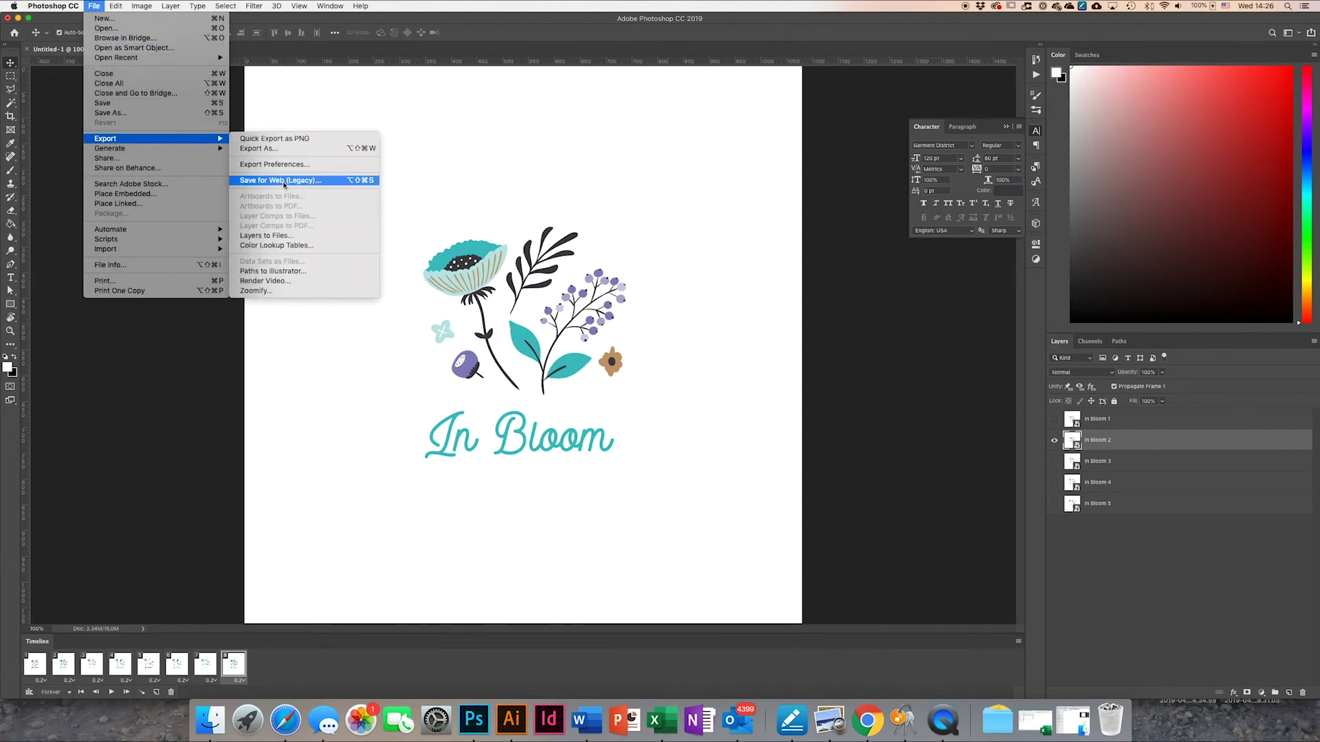
Save the animation through Save for Web (Legacy) as a 1080×1080, 256-colour, forever-looping GIF
left_click(283, 181)
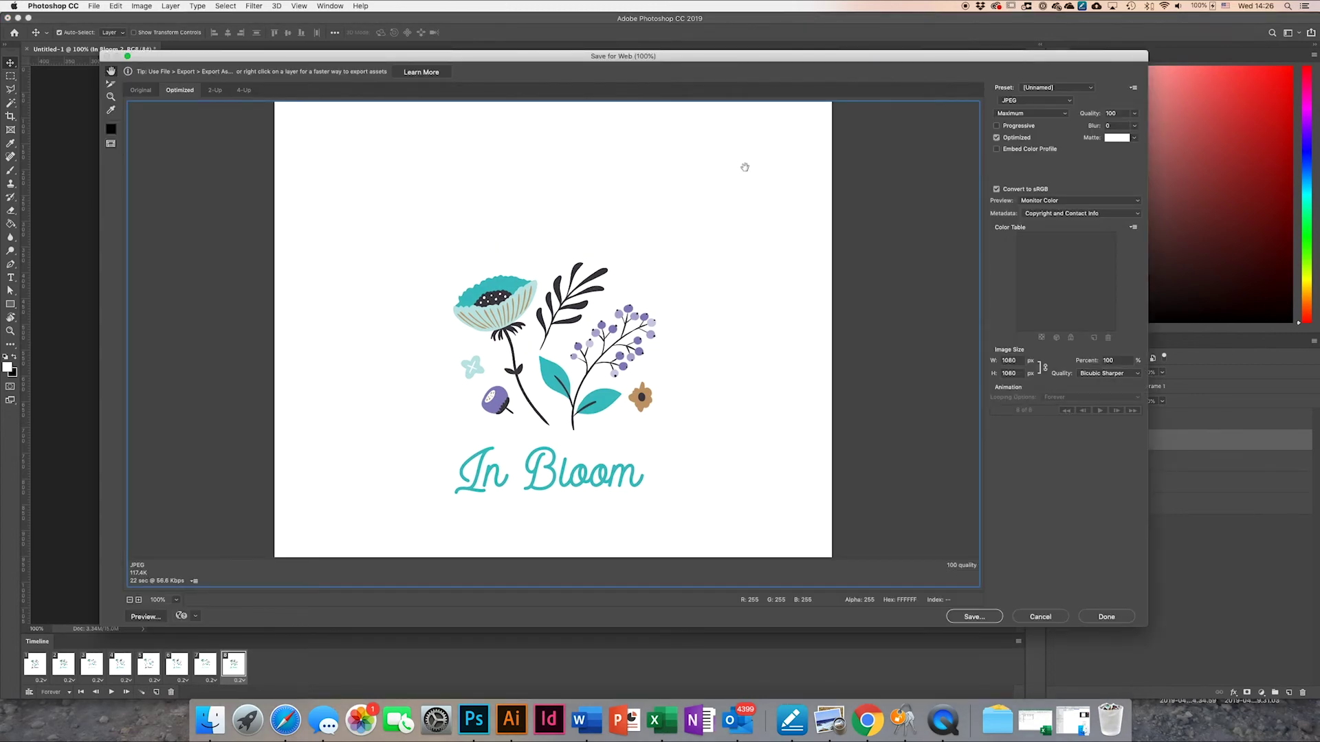
left_click(1037, 112)
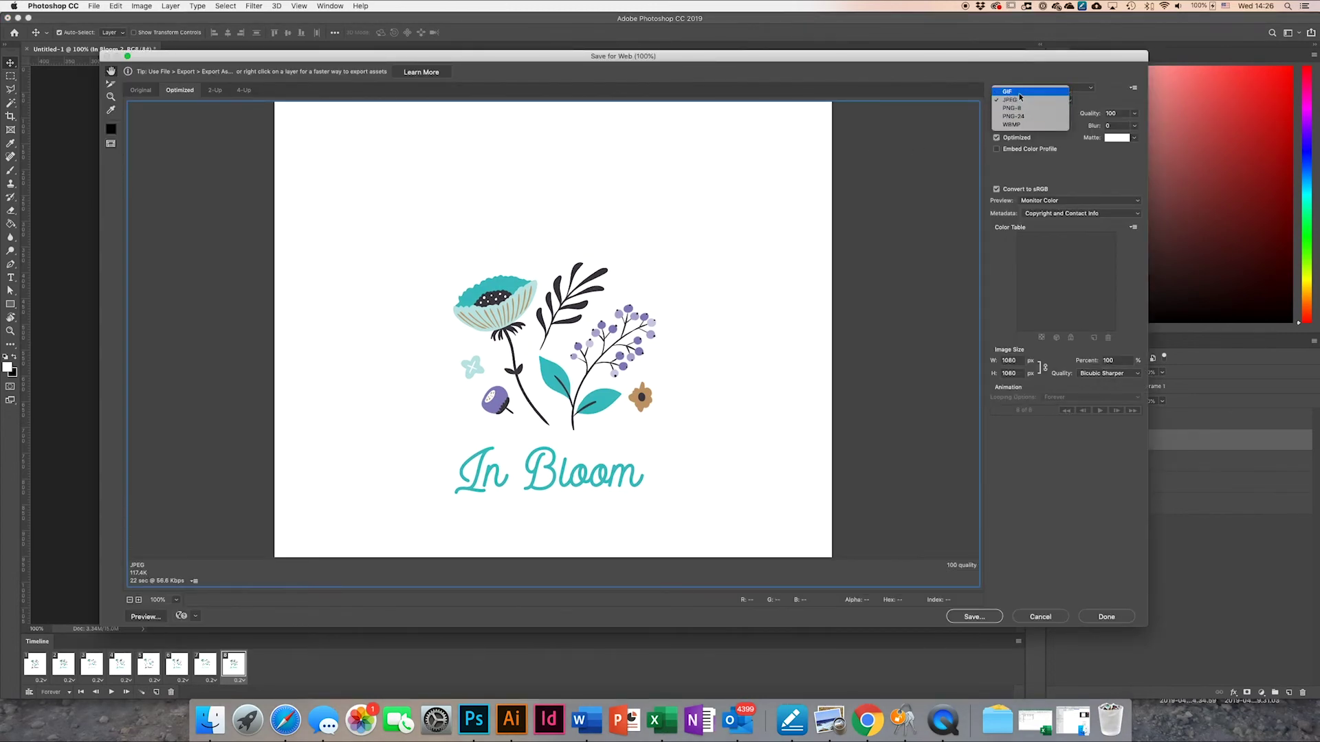
left_click(1008, 112)
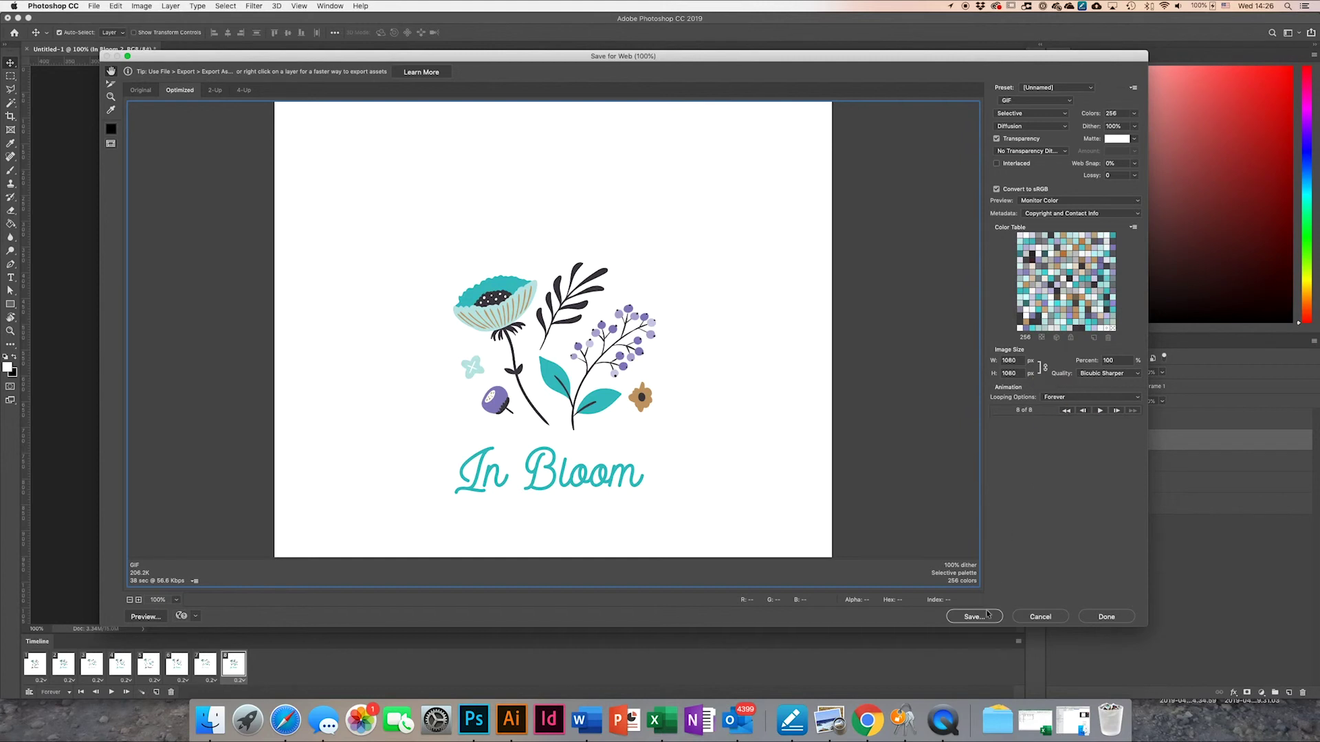
left_click(1056, 618)
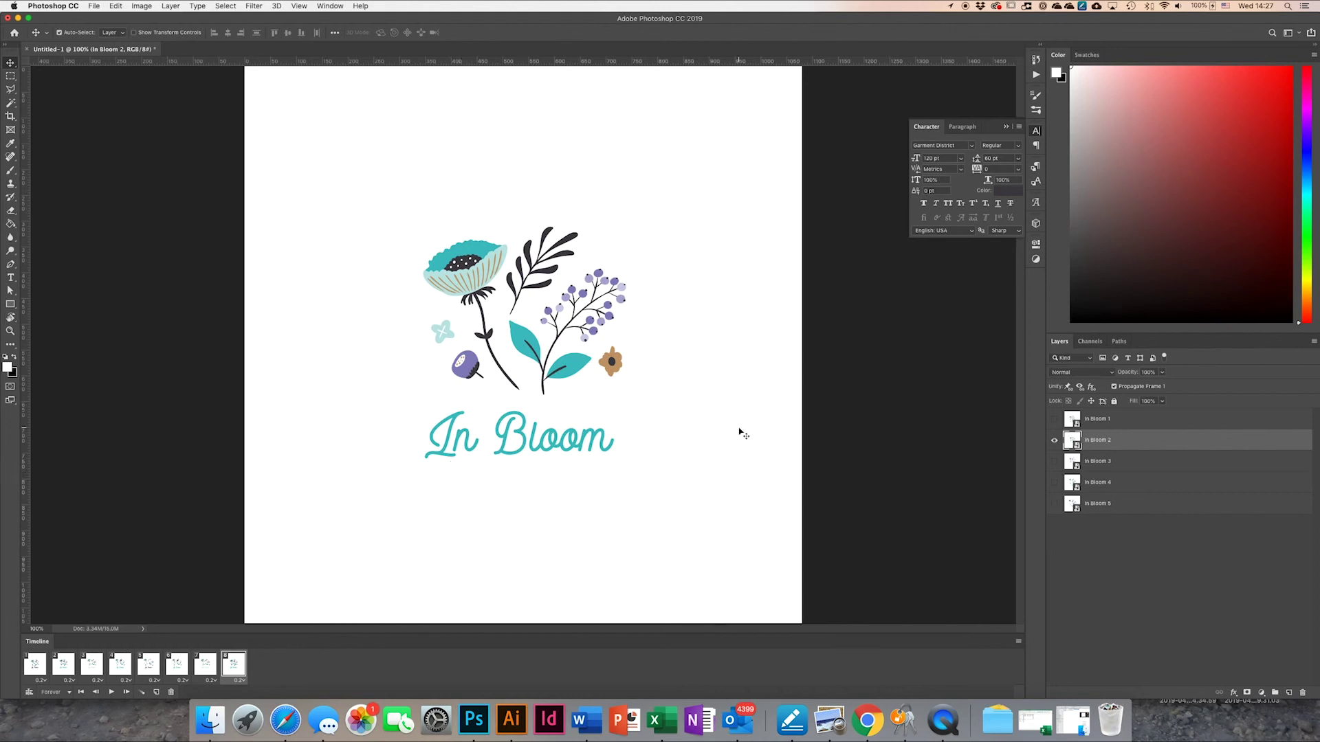
Hide the white BG layer inside the In Bloom 2 smart object, then return to the File menu
double_click(1070, 441)
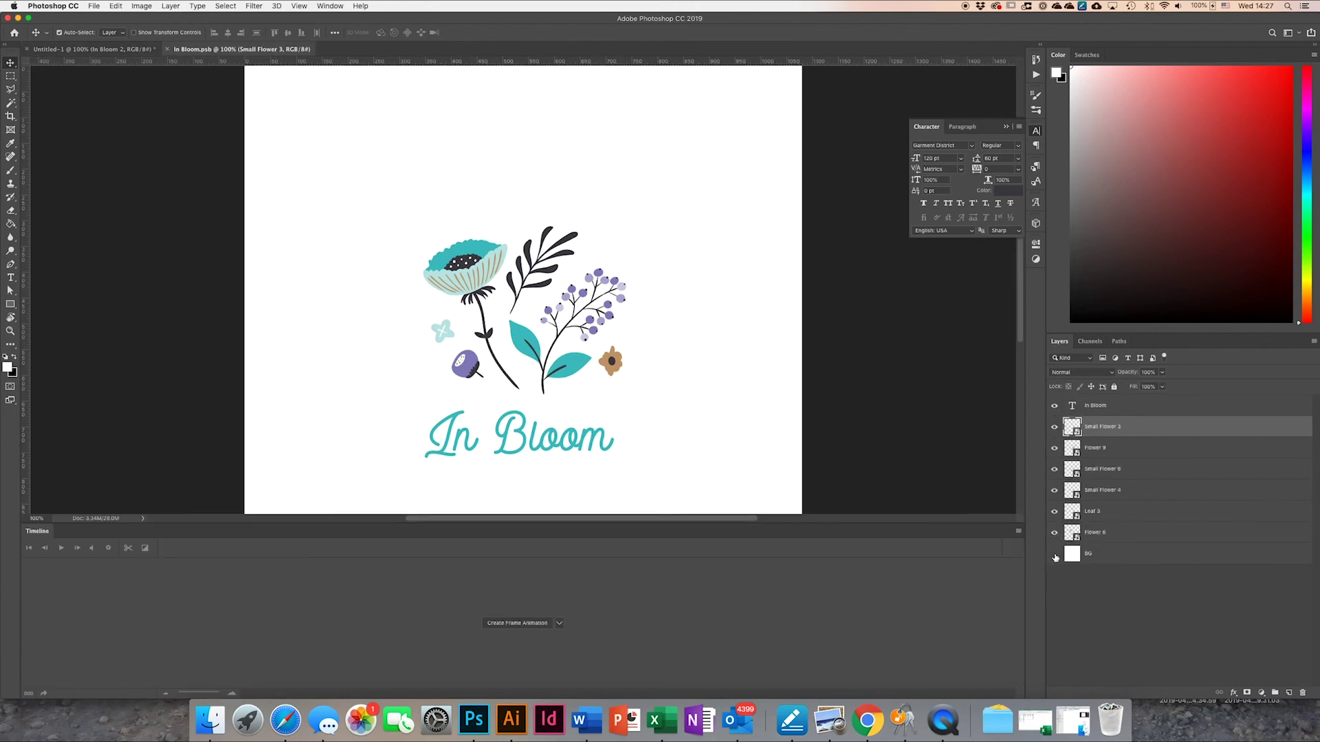
left_click(1054, 554)
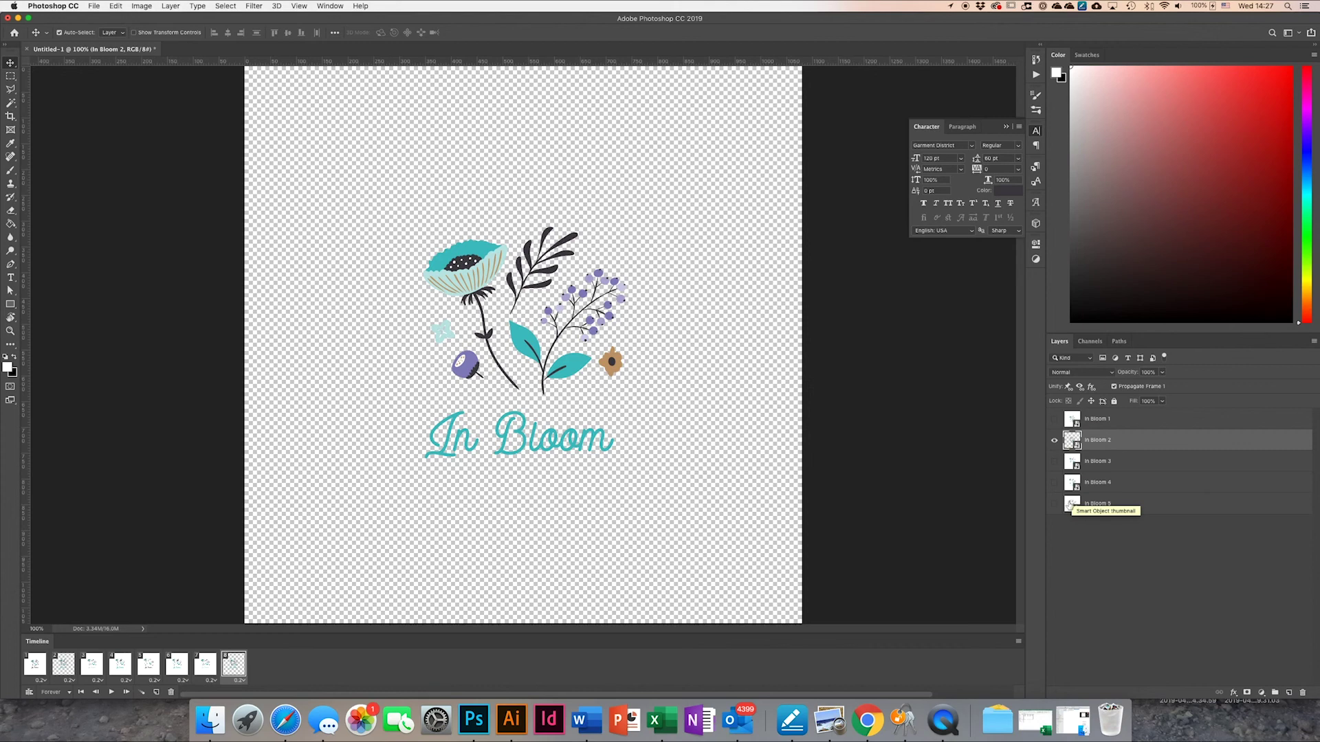
left_click(96, 7)
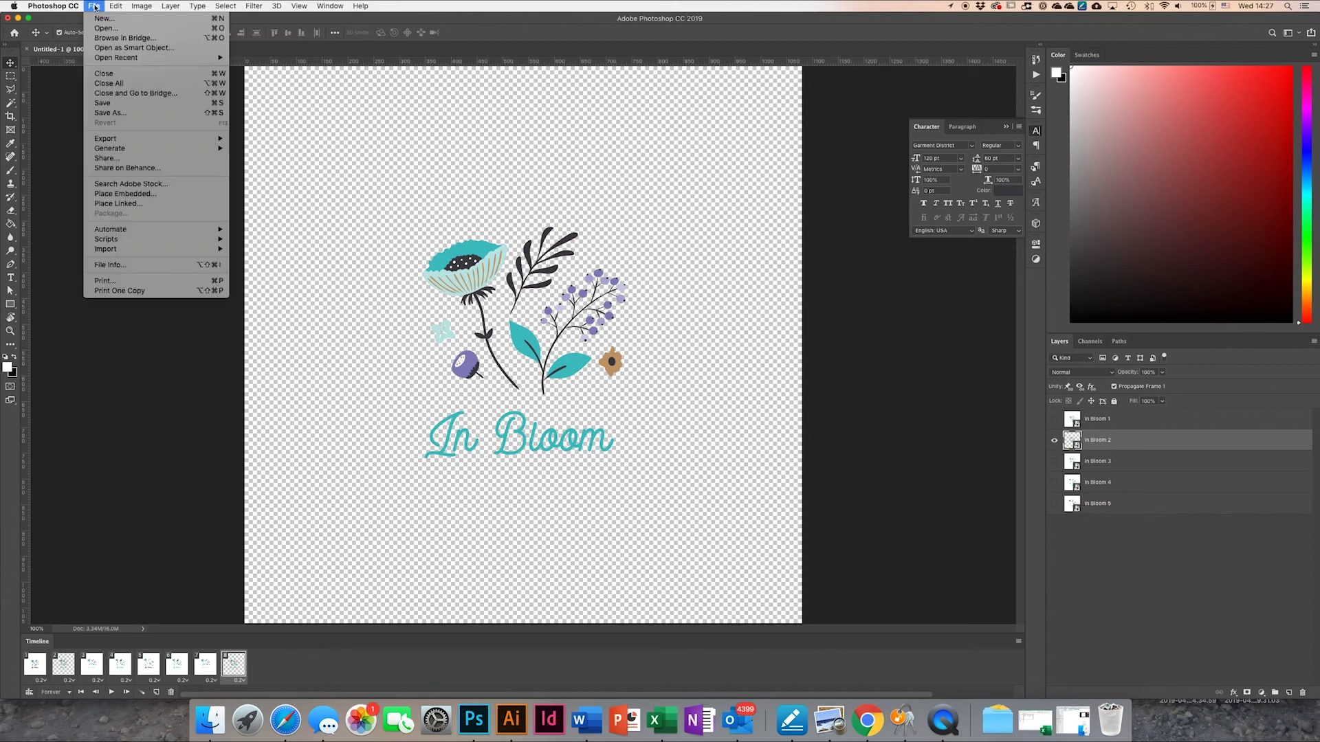
mouse_move(105, 138)
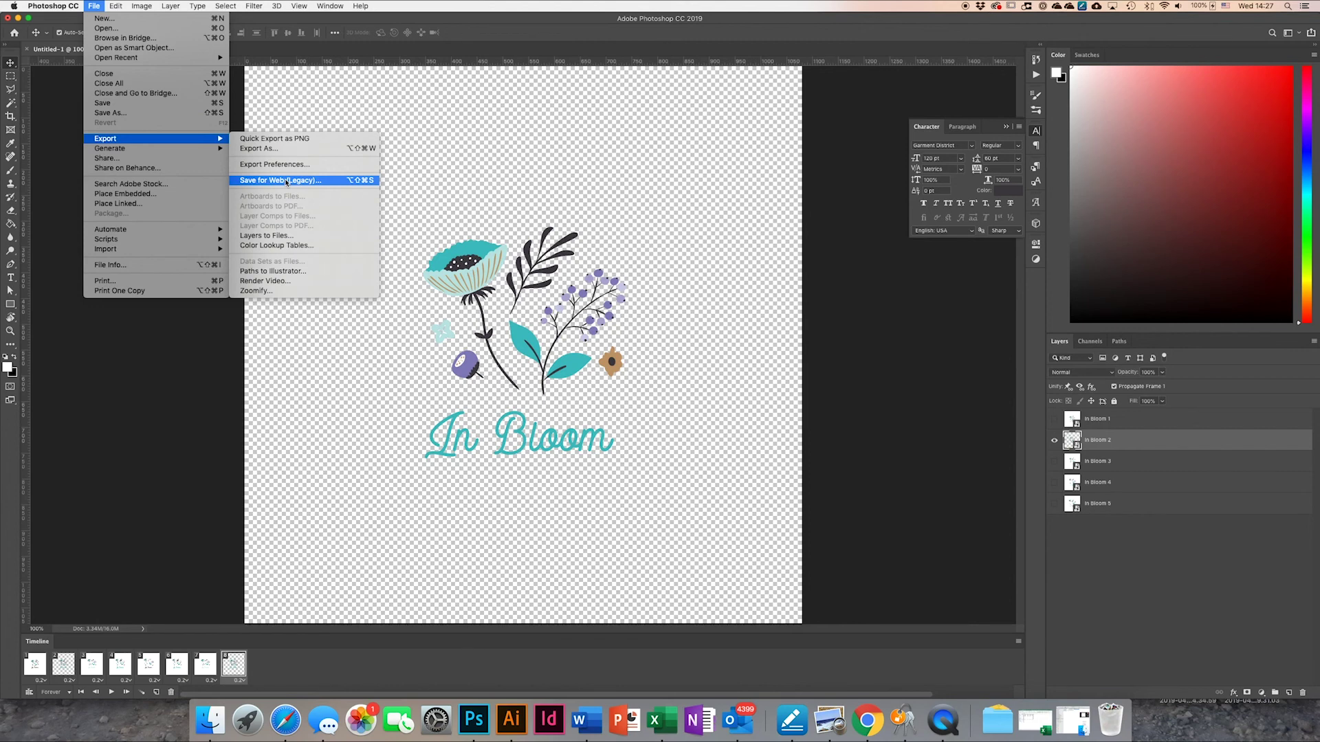
left_click(333, 22)
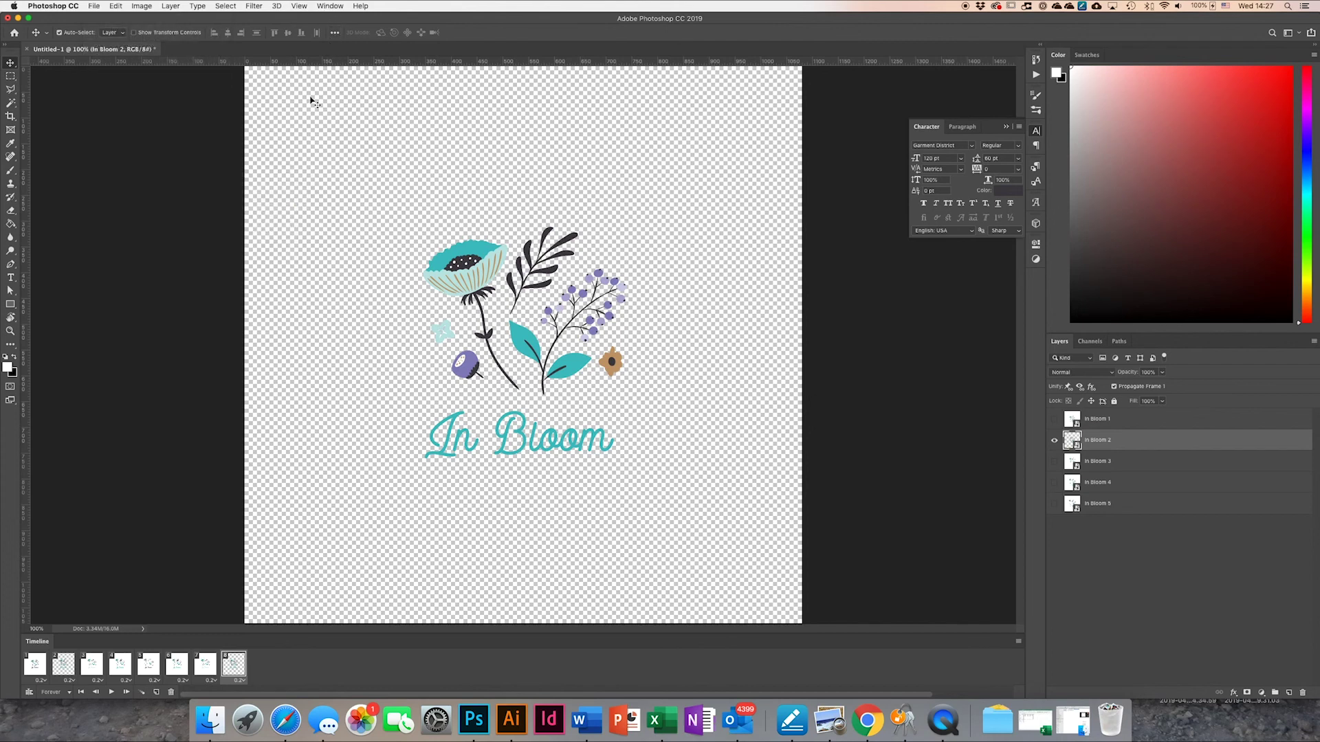